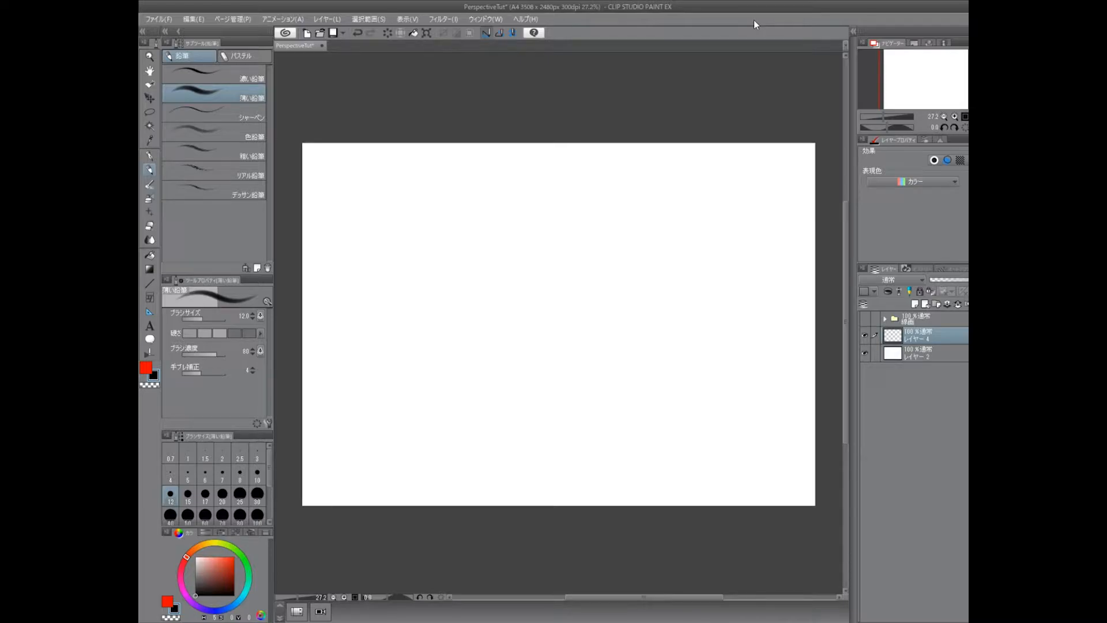
left_click(153, 184)
left_click(151, 170)
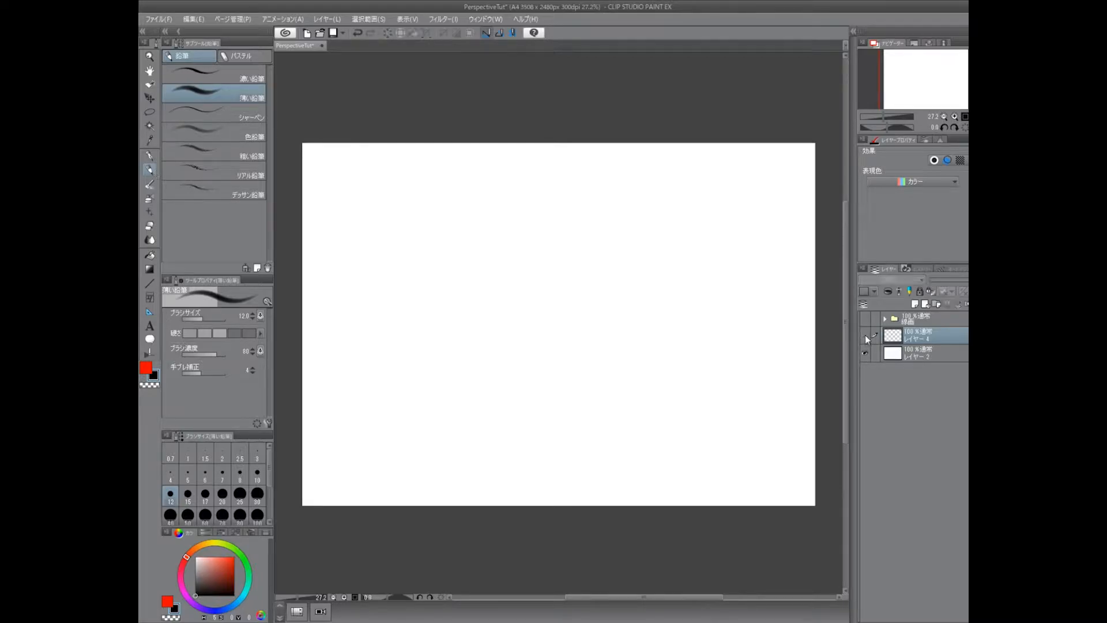
left_click(864, 352)
left_click(865, 352)
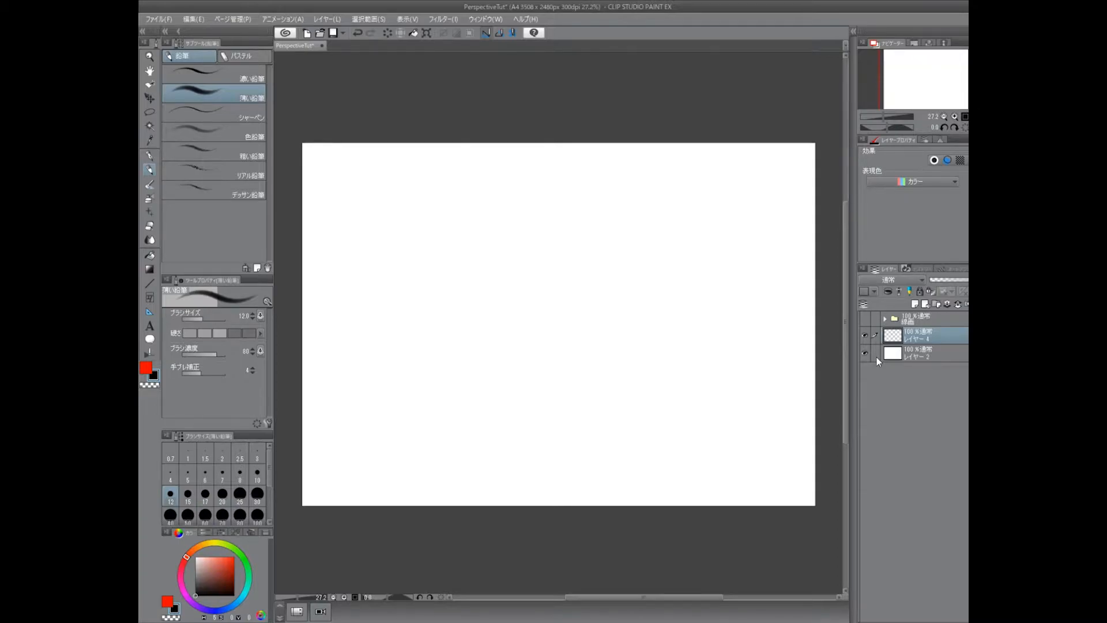
left_click(865, 353)
left_click(864, 334)
left_click(864, 352)
left_click(864, 335)
- Draw a black horizontal horizon line across the full page width and mark a red vanishing point near its middle
key("u")
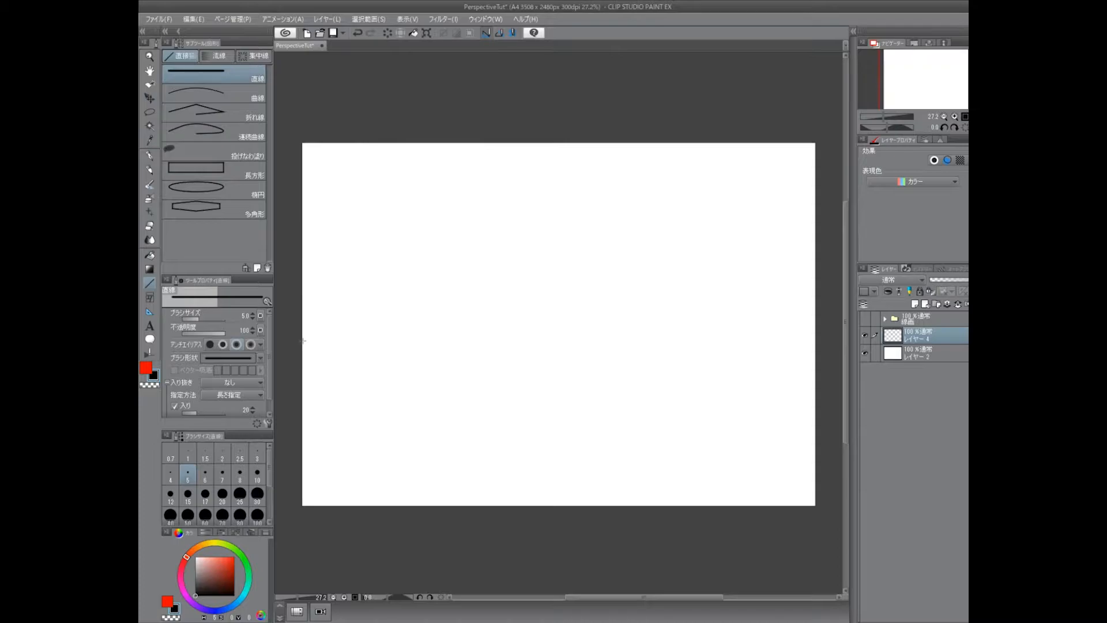
left_click_drag(301, 345, 833, 381)
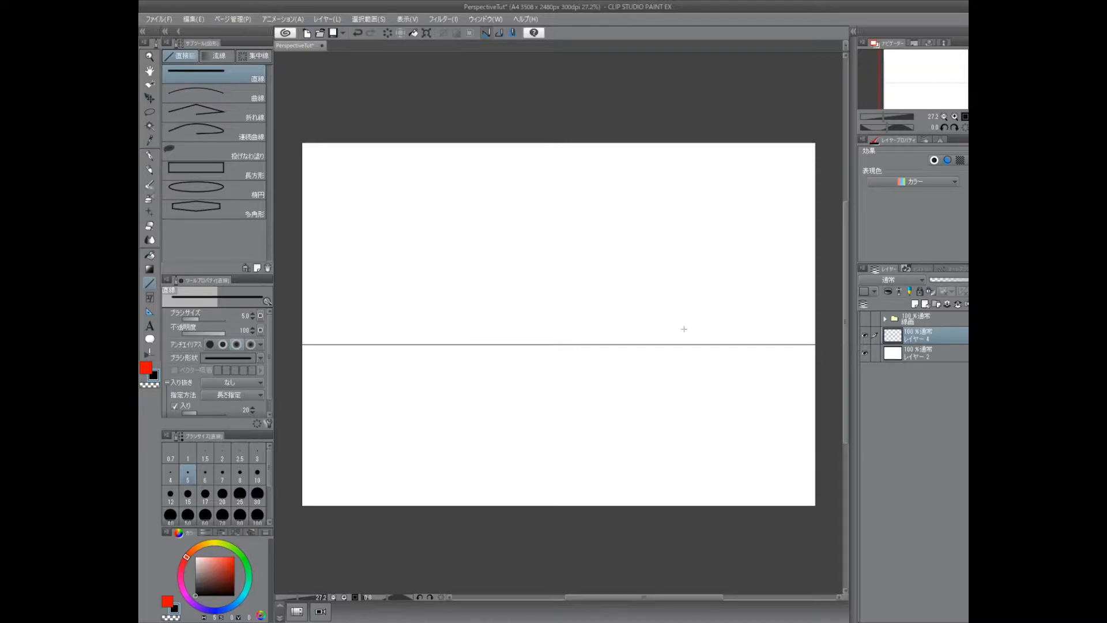
key("x")
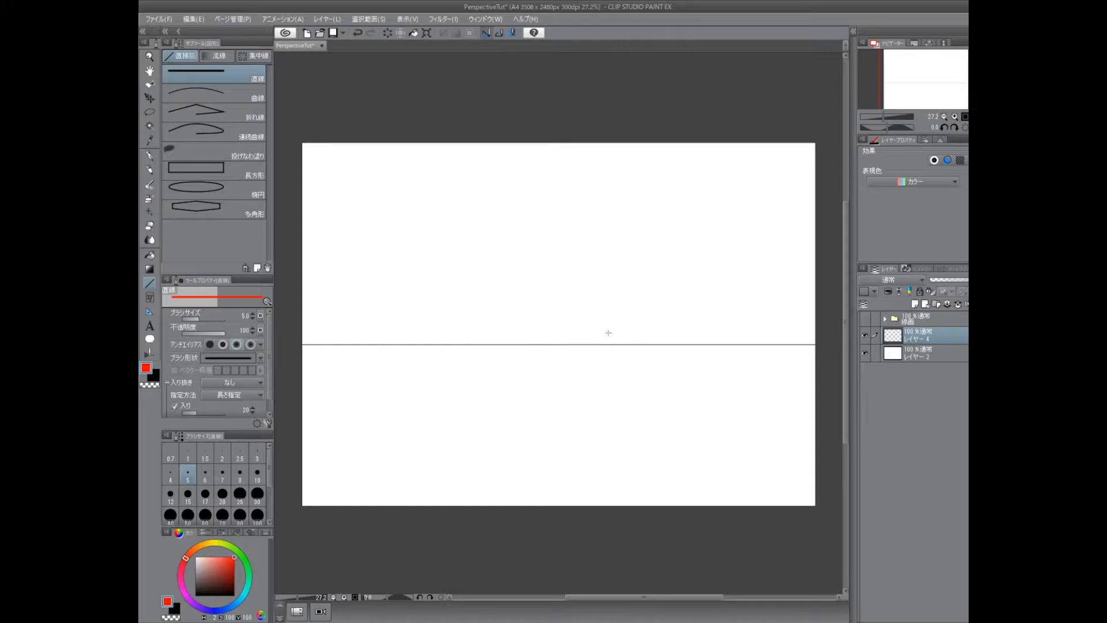
left_click(149, 169)
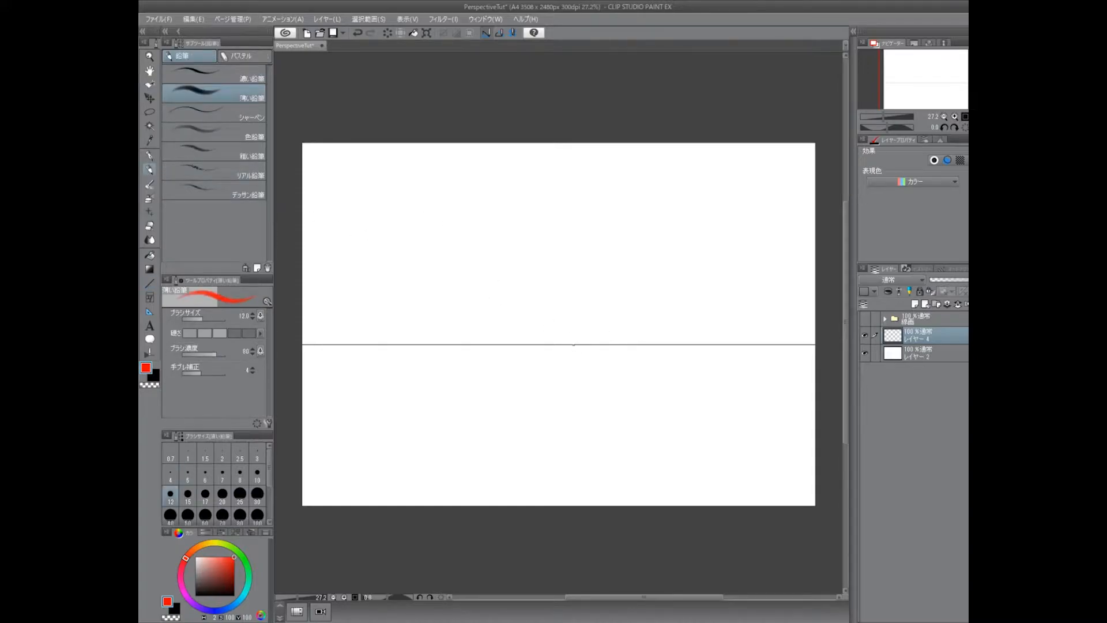
key("ctrl+z")
- Draw black straight guide lines from the red vanishing point toward the upper right and lower right of the page
key("u")
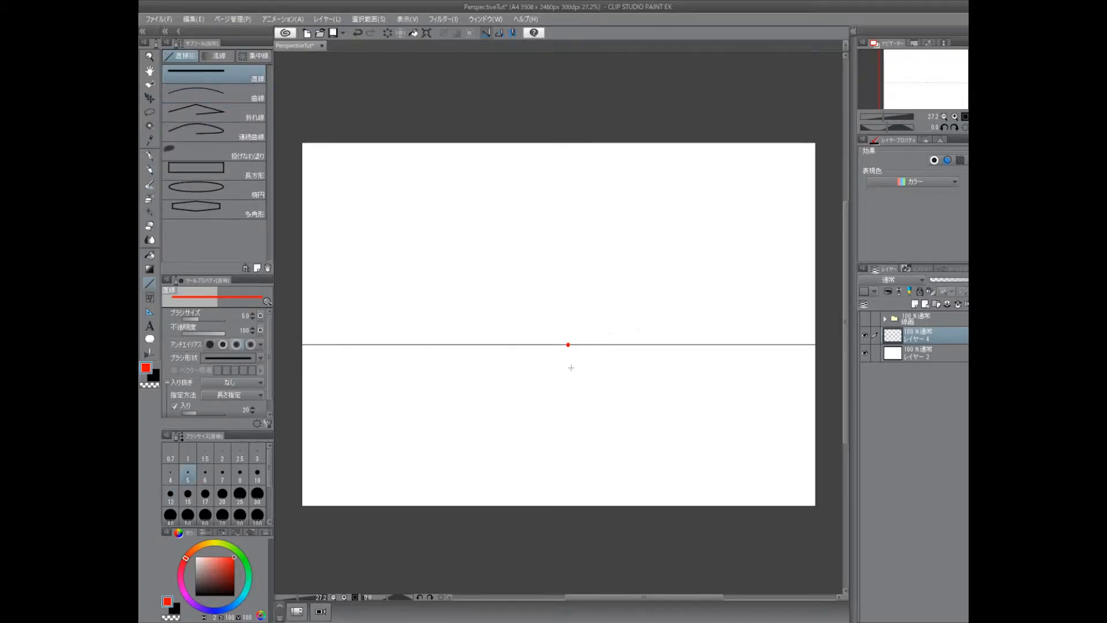
left_click_drag(568, 344, 489, 435)
key("ctrl+z")
key("c")
left_click_drag(568, 344, 644, 428)
key("ctrl+z")
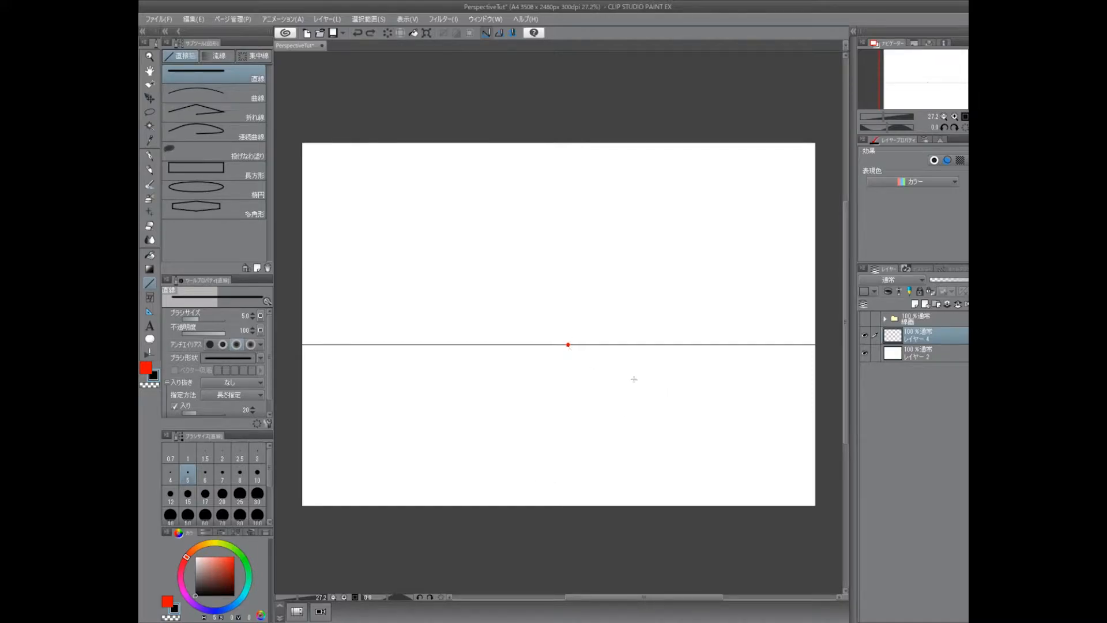
left_click_drag(567, 345, 683, 238)
- Draw the right box's front rectangle between the two guide lines and a shorter vertical back edge nearer the vanishing point
mouse_move(643, 436)
left_mouse_down()
mouse_move(644, 275)
mouse_move(741, 274)
left_mouse_up()
mouse_move(643, 434)
left_mouse_down()
mouse_move(754, 432)
mouse_move(755, 275)
left_mouse_up()
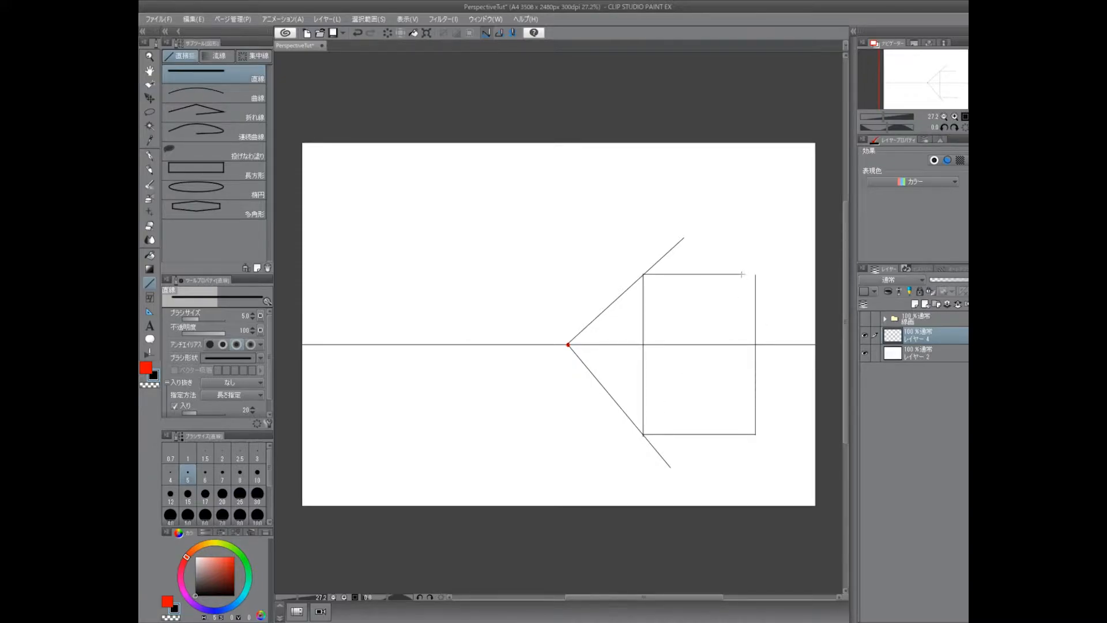
left_click_drag(643, 274, 755, 275)
left_click_drag(603, 311, 604, 388)
- Draw two guide lines from the vanishing point toward the lower left and upper left, and join them with a short vertical edge
left_click_drag(640, 394, 754, 361)
mouse_move(682, 311)
left_mouse_down()
mouse_move(542, 425)
mouse_move(526, 451)
left_mouse_up()
key("ctrl+z")
mouse_move(681, 310)
left_mouse_down()
mouse_move(494, 444)
mouse_move(636, 280)
mouse_move(484, 197)
left_mouse_up()
left_click_drag(613, 359, 613, 269)
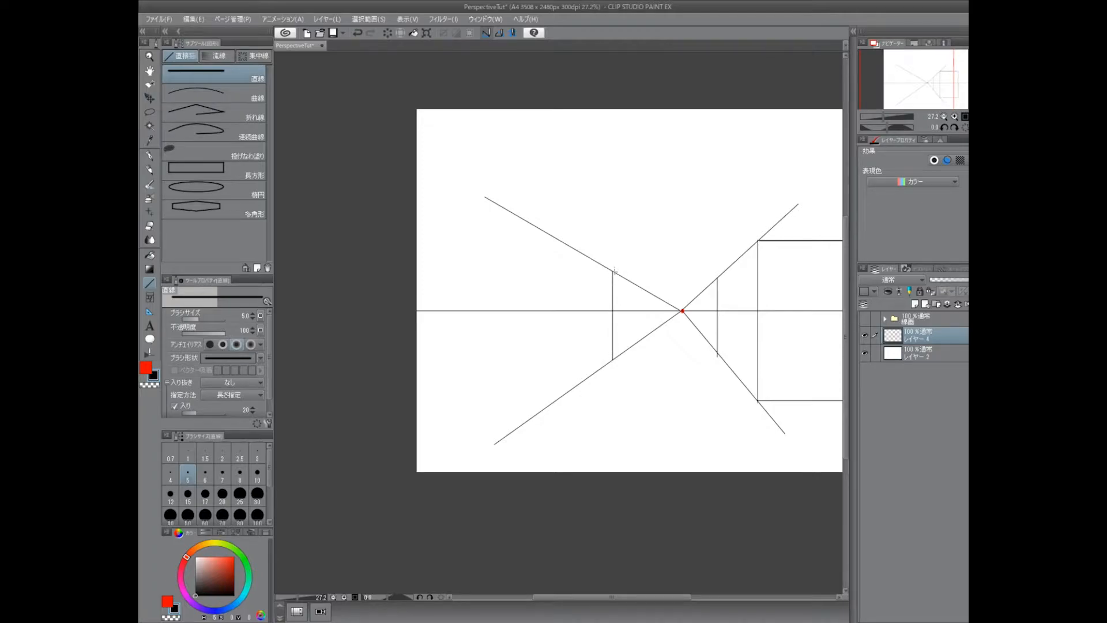
- Draw the left box's front rectangle extending outward from the two left guide lines
mouse_move(549, 236)
left_mouse_down()
mouse_move(551, 401)
mouse_move(462, 404)
left_mouse_up()
left_click_drag(550, 234, 474, 235)
left_click_drag(471, 404, 471, 234)
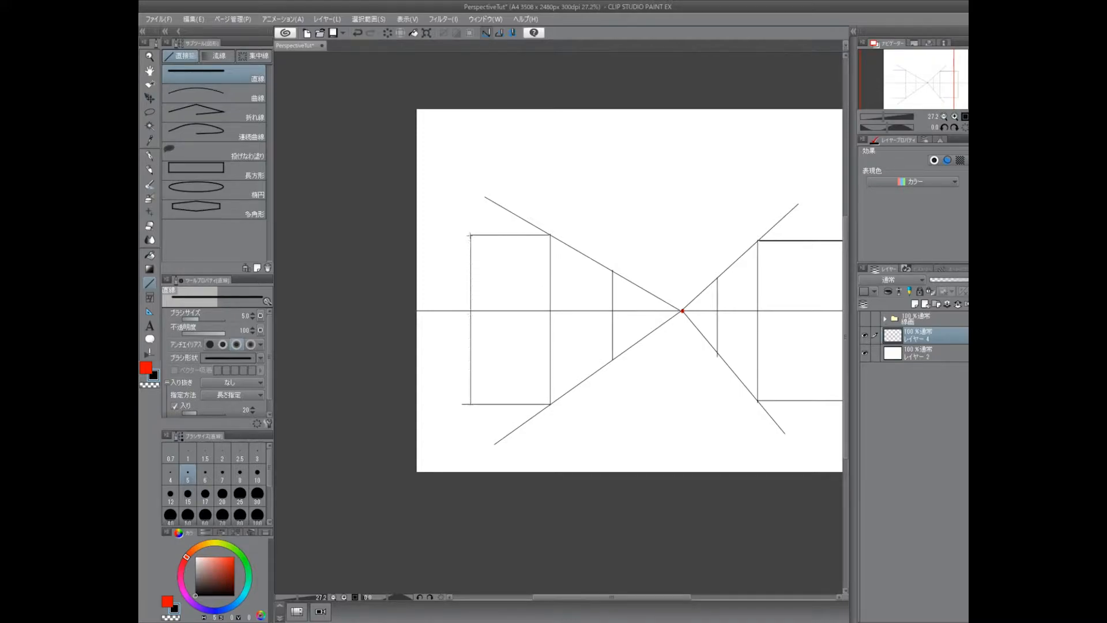
mouse_move(701, 387)
left_mouse_down()
mouse_move(607, 364)
mouse_move(685, 400)
mouse_move(704, 370)
left_mouse_up()
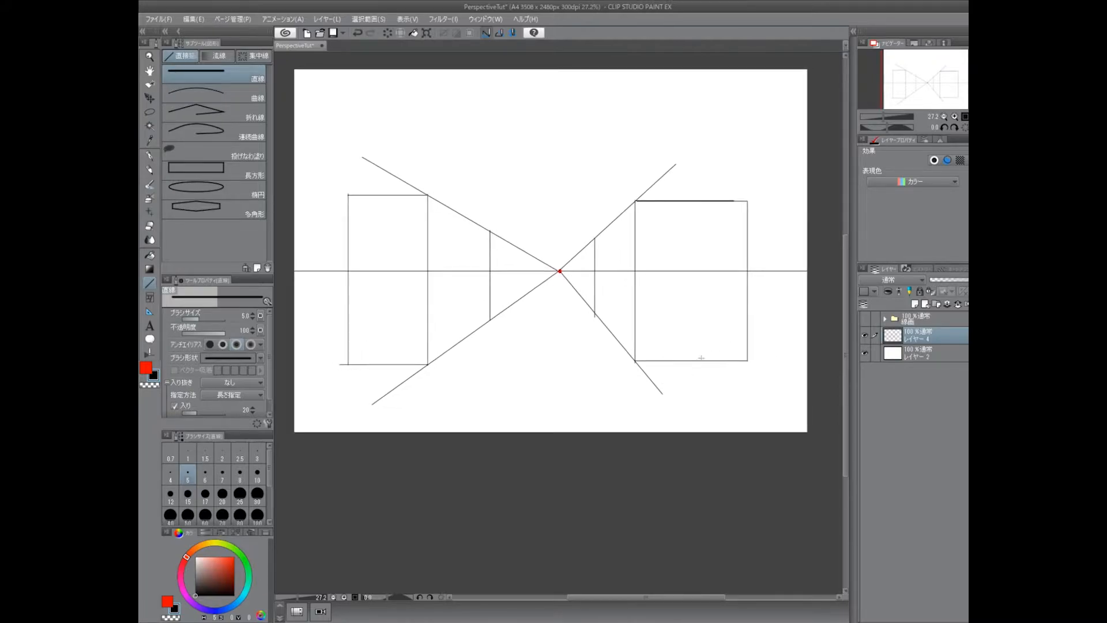
left_click_drag(616, 373, 630, 421)
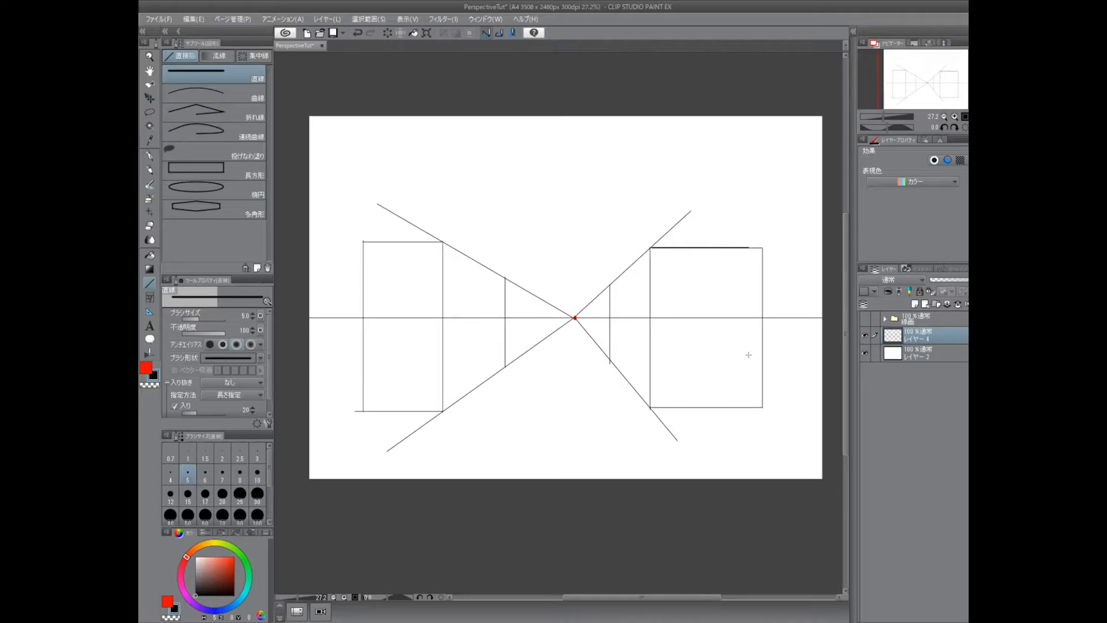
- Erase the horizon line inside the right box and the guide line ends overshooting its corners, using the pencil with transparent colour
left_click(149, 170)
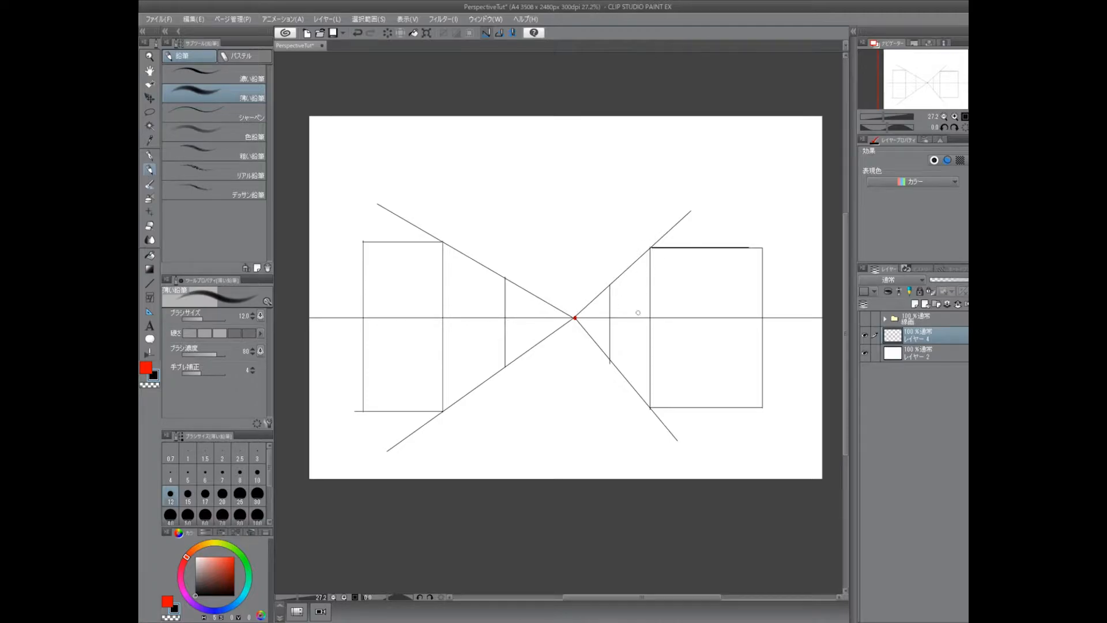
scroll(609, 321, "up", 2)
mouse_move(607, 314)
left_mouse_down()
mouse_move(565, 314)
mouse_move(667, 313)
left_mouse_up()
left_click(604, 268)
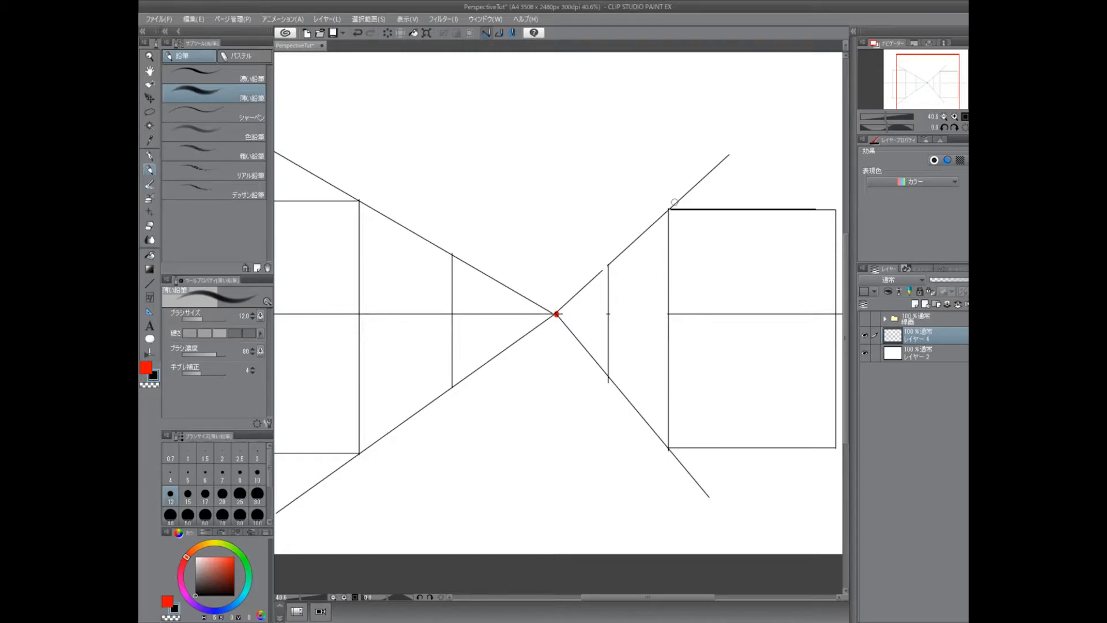
left_click_drag(675, 202, 729, 154)
scroll(671, 304, "down", 3)
left_click_drag(572, 289, 578, 297)
left_click_drag(639, 365, 674, 402)
scroll(668, 415, "up", 3)
left_click_drag(601, 304, 725, 303)
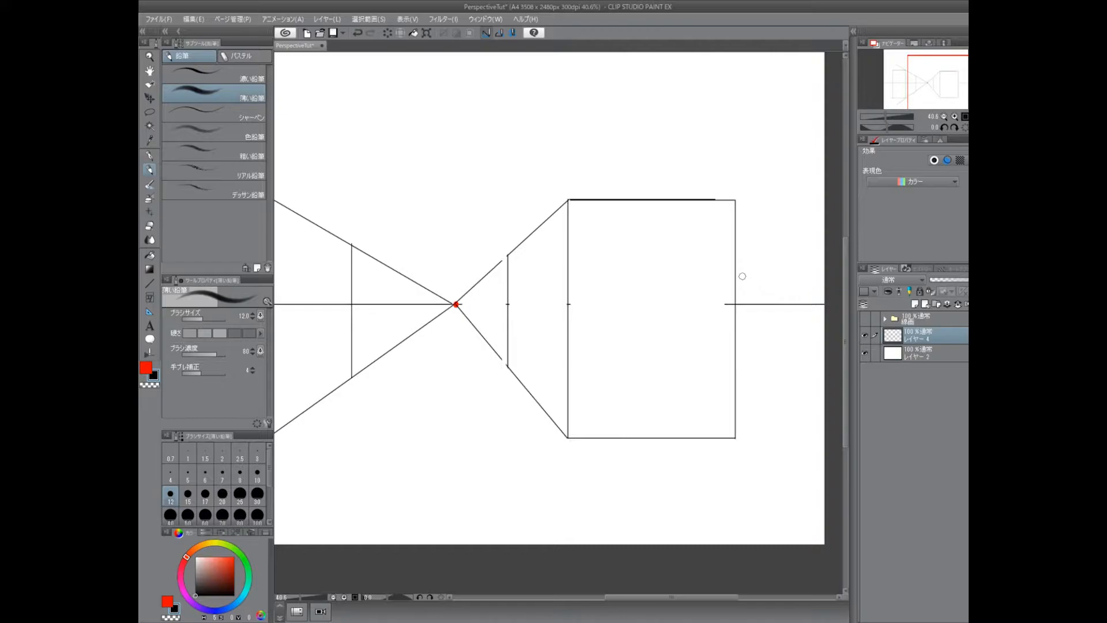
- Lower the guide drawing layer's opacity to 52% and add a new layer above it
left_click_drag(968, 280, 951, 281)
left_click(914, 303)
left_click_drag(675, 358, 728, 326)
scroll(728, 327, "down", 1)
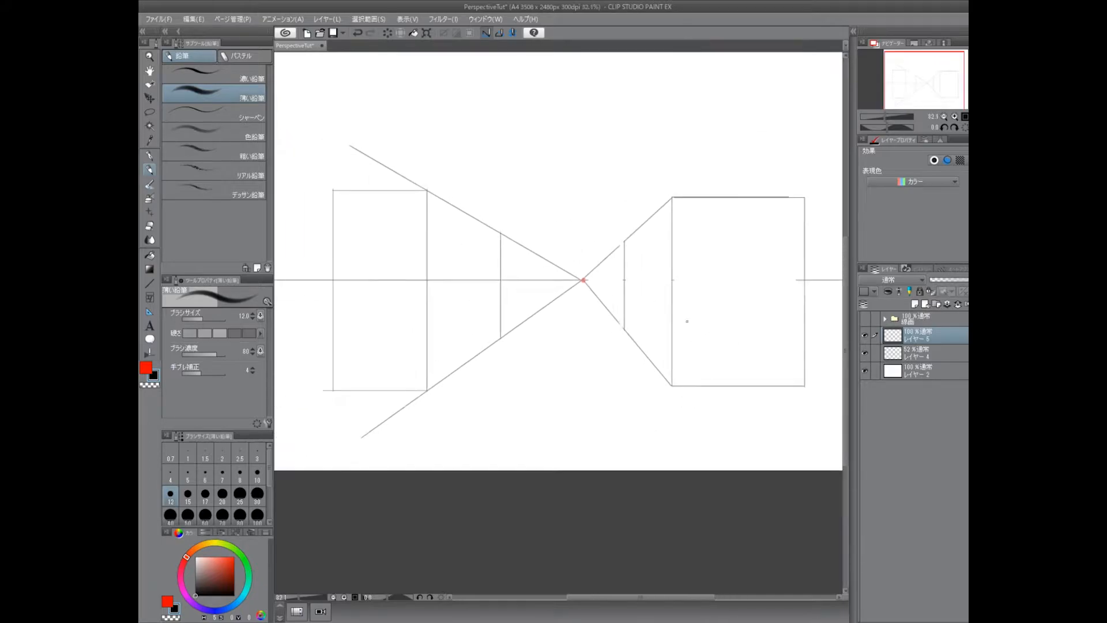
- Trace the right box's front and side faces on the new layer with black straight lines
key("u")
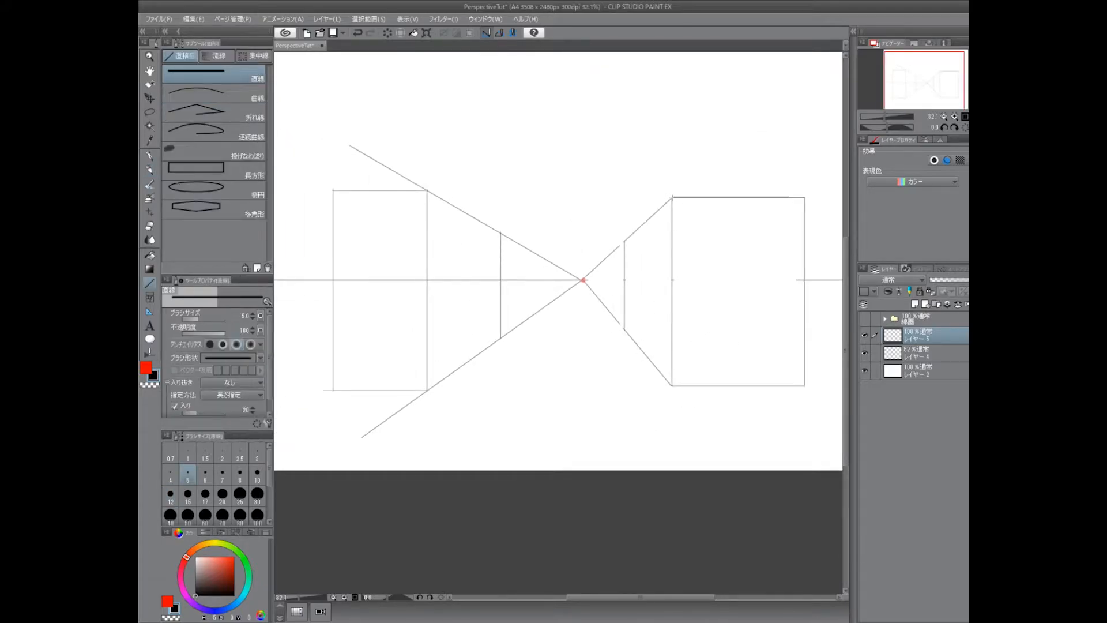
mouse_move(670, 197)
left_mouse_down()
mouse_move(690, 372)
mouse_move(641, 386)
mouse_move(745, 385)
left_mouse_up()
key("ctrl+z")
mouse_move(621, 388)
left_mouse_down()
mouse_move(754, 387)
mouse_move(764, 267)
mouse_move(755, 201)
mouse_move(639, 218)
mouse_move(702, 270)
mouse_move(651, 304)
mouse_move(652, 392)
mouse_move(698, 447)
left_mouse_up()
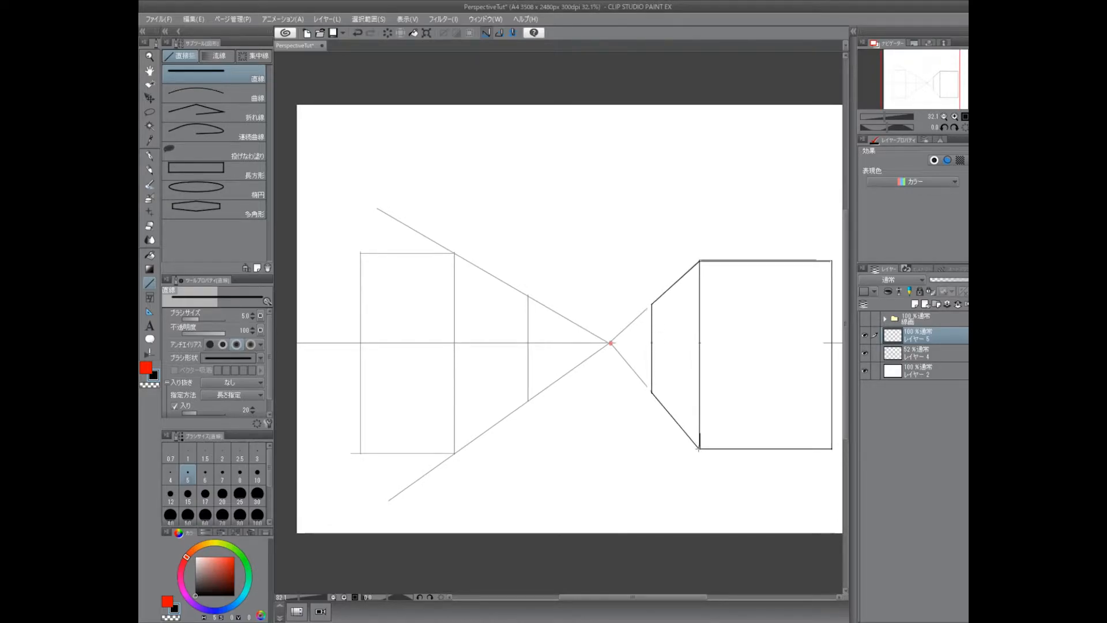
- Trace the left box's receding side face with straight lines along the vertical edges and the converging guides
mouse_move(576, 426)
left_mouse_down()
mouse_move(675, 392)
mouse_move(670, 290)
left_mouse_up()
mouse_move(645, 274)
left_mouse_down()
mouse_move(598, 251)
mouse_move(598, 448)
mouse_move(558, 423)
mouse_move(548, 429)
left_mouse_up()
scroll(609, 448, "up", 5)
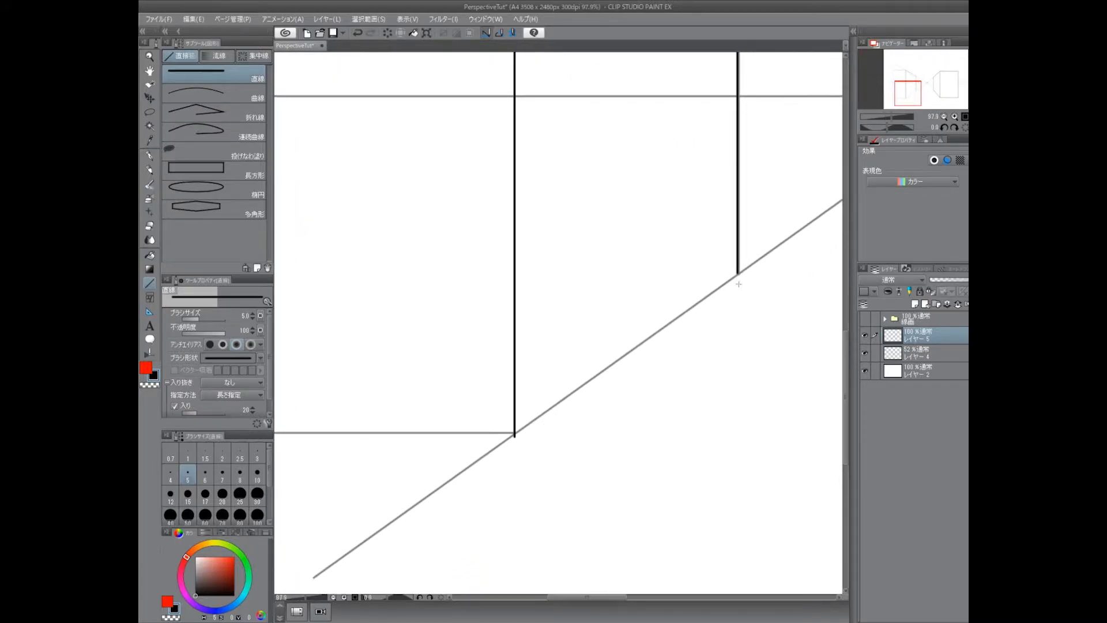
mouse_move(737, 272)
left_mouse_down()
mouse_move(514, 433)
mouse_move(721, 306)
mouse_move(738, 273)
mouse_move(662, 306)
mouse_move(429, 470)
left_mouse_up()
scroll(700, 330, "down", 3)
left_click_drag(686, 340, 622, 360)
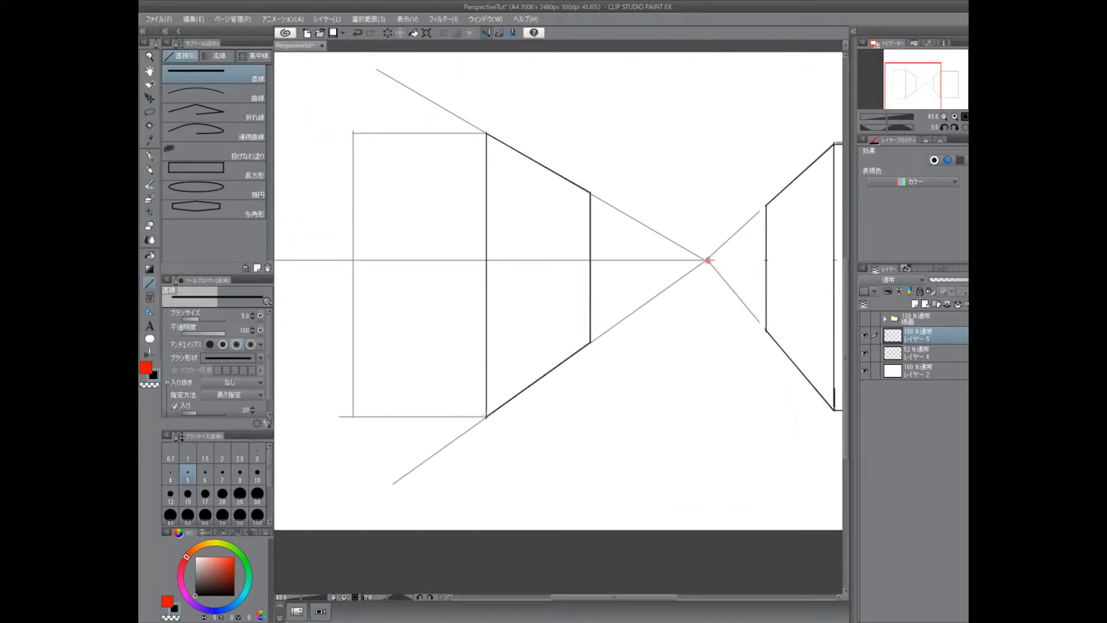
- Trace the remaining edges of the left box's front rectangle with black straight lines
mouse_move(707, 260)
left_mouse_down()
mouse_move(398, 480)
mouse_move(346, 302)
mouse_move(433, 402)
mouse_move(717, 391)
mouse_move(663, 452)
left_mouse_up()
key("ctrl+z")
left_click_drag(525, 364, 721, 346)
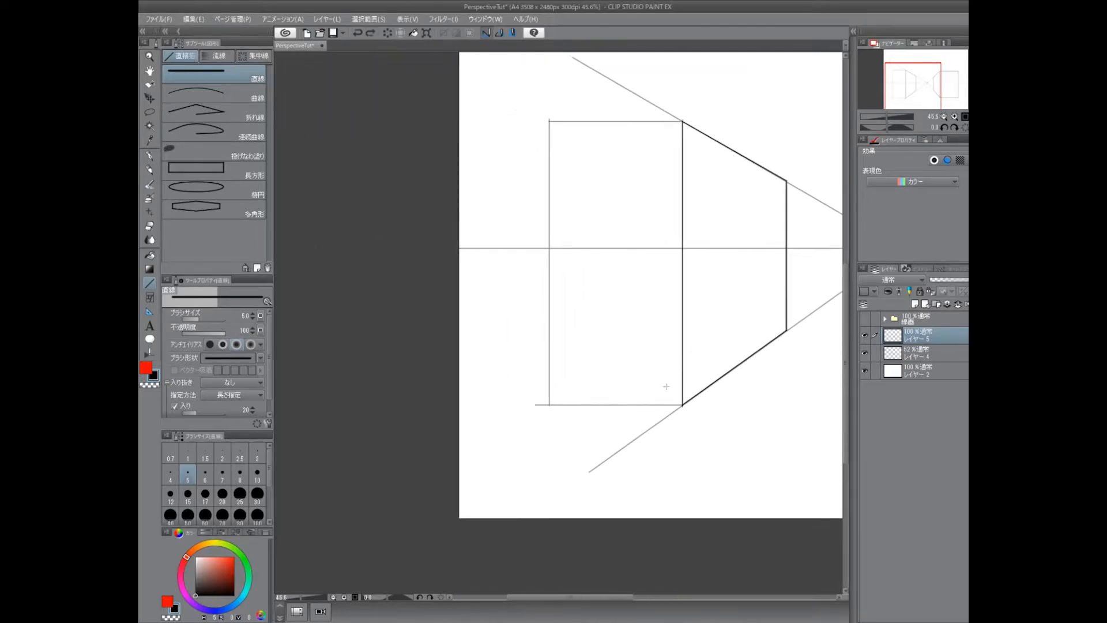
mouse_move(682, 404)
left_mouse_down()
mouse_move(547, 405)
mouse_move(517, 471)
mouse_move(517, 196)
left_mouse_up()
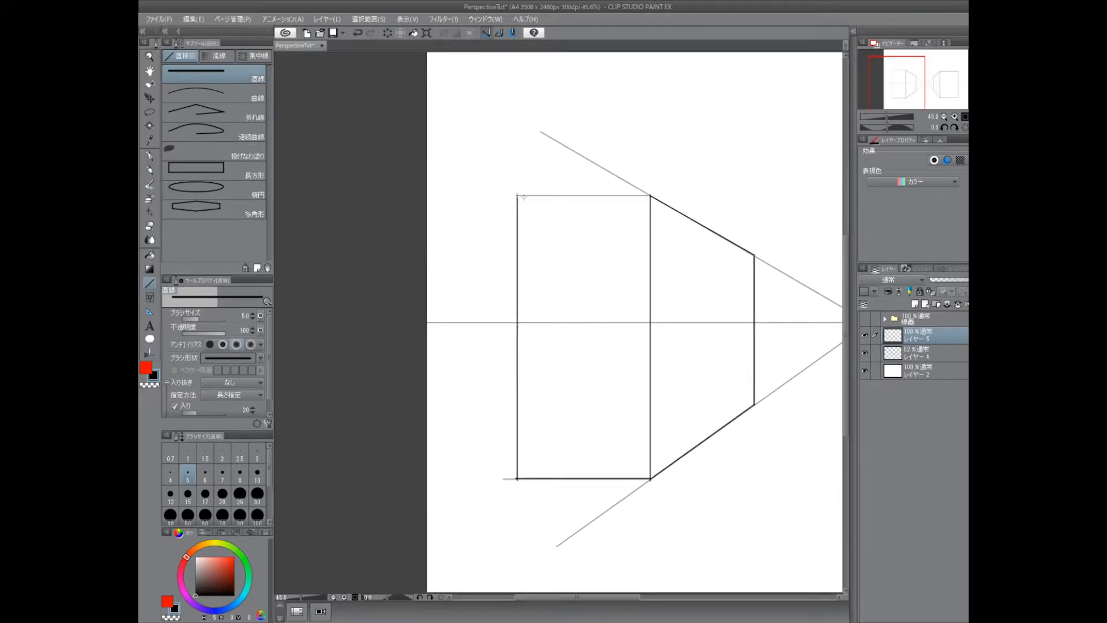
left_click_drag(699, 233, 674, 334)
left_click_drag(624, 295, 492, 296)
left_click_drag(667, 459, 607, 333)
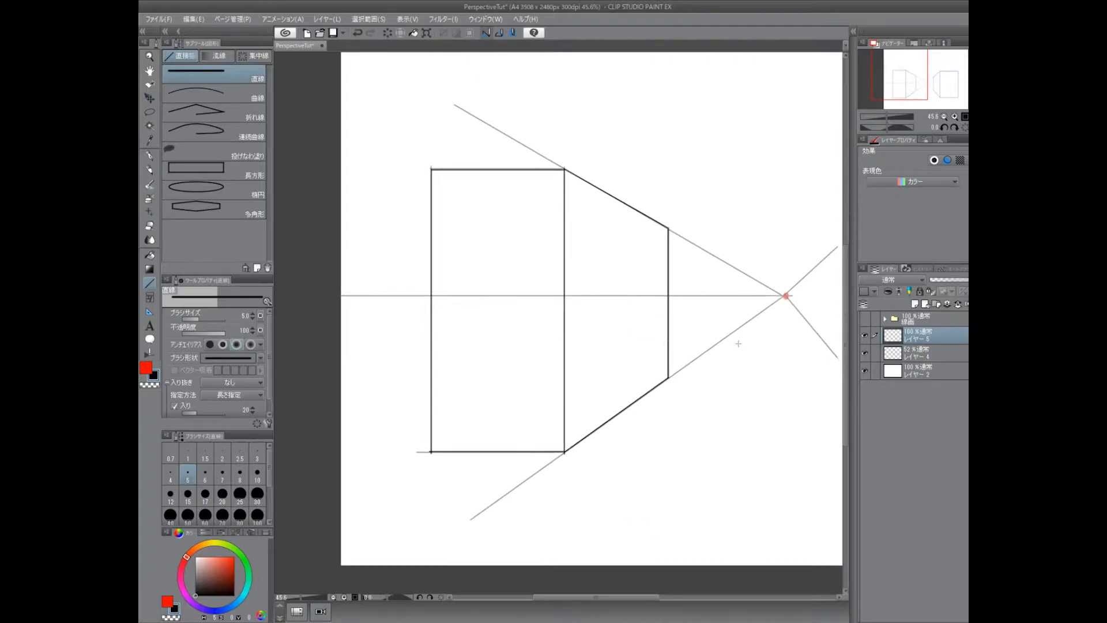
- Hide the faded guide layer to examine the two traced boxes on their own, and show it again
left_click(864, 352)
left_click_drag(777, 366, 663, 391)
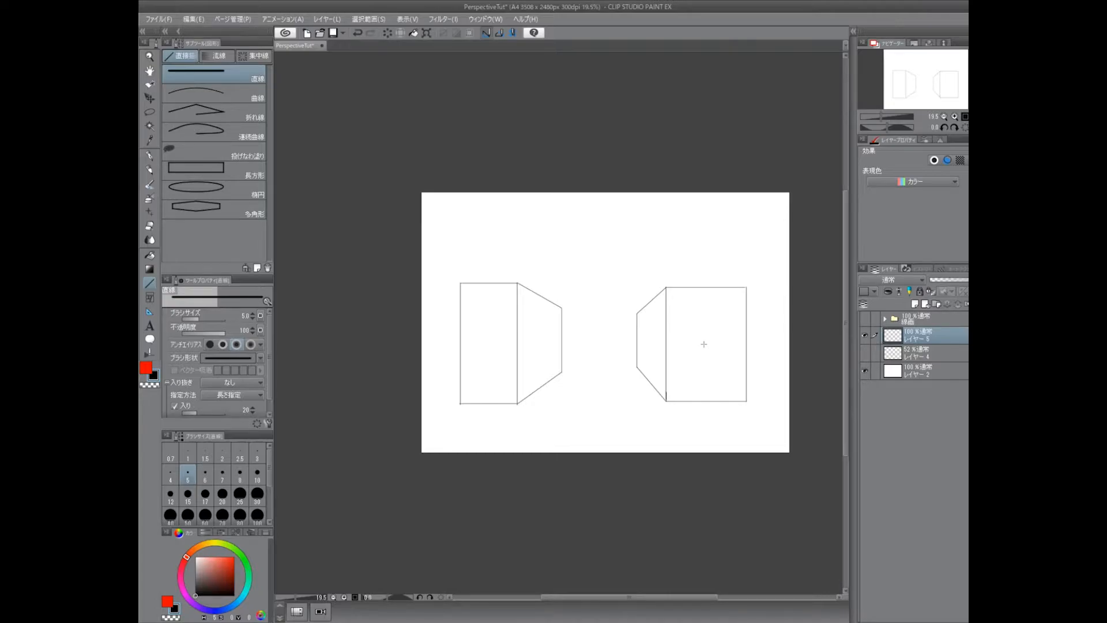
left_click(864, 353)
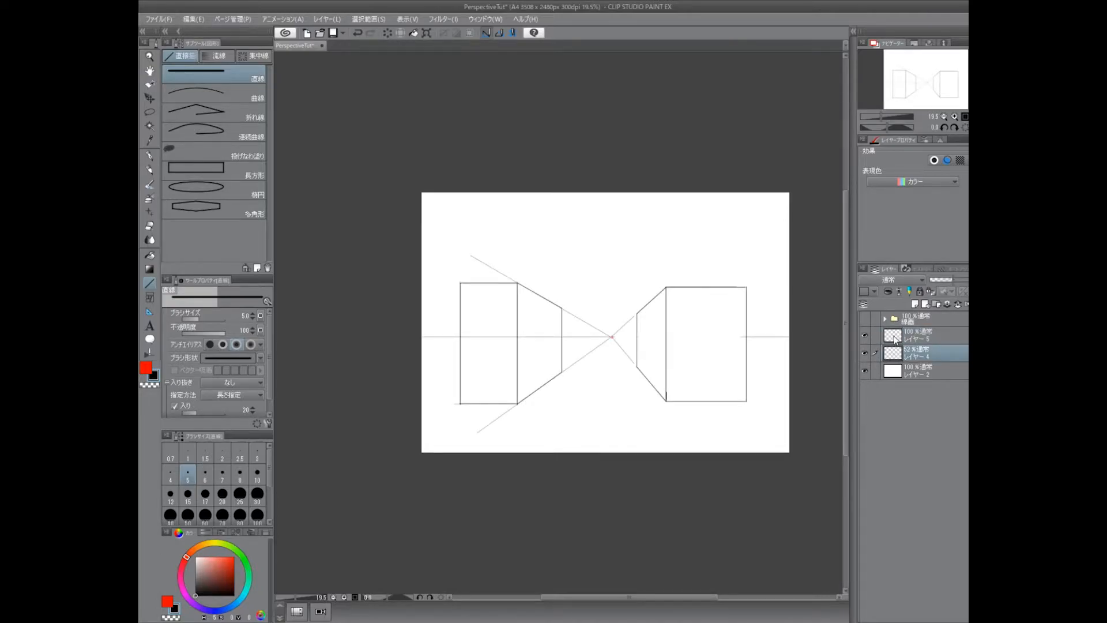
left_click(627, 332)
left_click(917, 352)
left_click_drag(609, 334, 506, 133)
left_click_drag(609, 334, 596, 158)
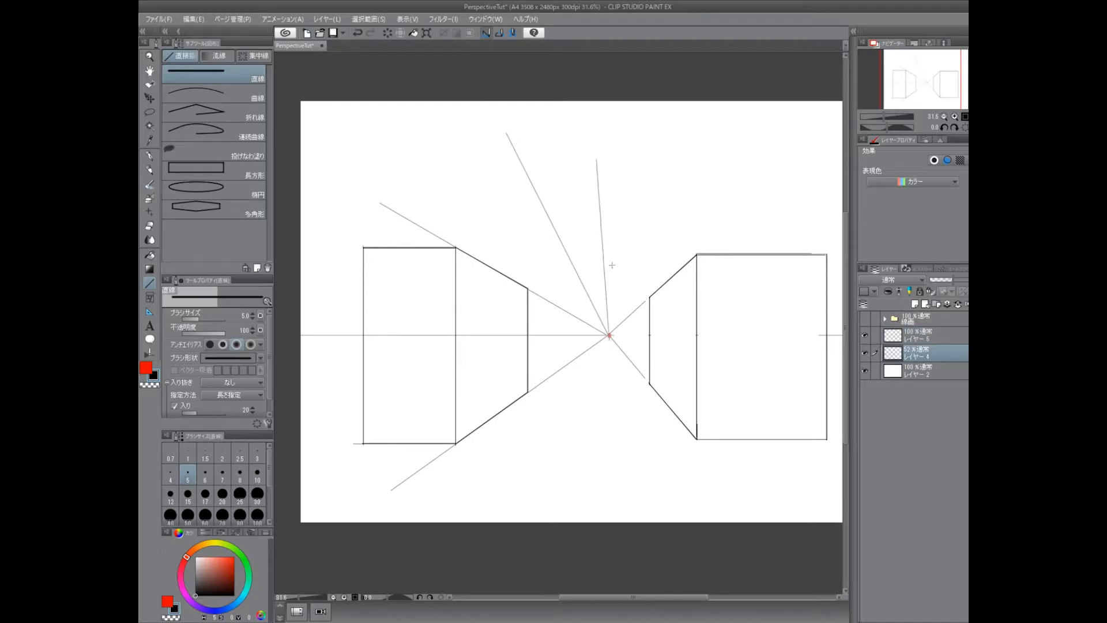
left_click_drag(563, 238, 603, 239)
left_click_drag(660, 208, 689, 312)
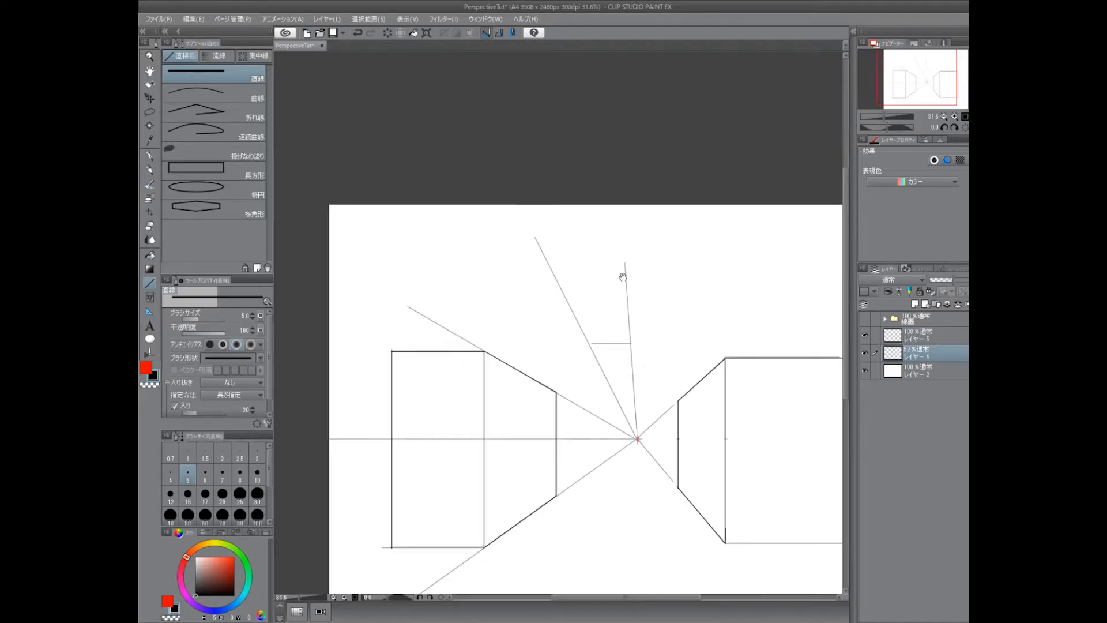
left_click_drag(631, 344, 630, 239)
key("ctrl+z")
key("ctrl+z")
key("ctrl+z")
key("ctrl+z")
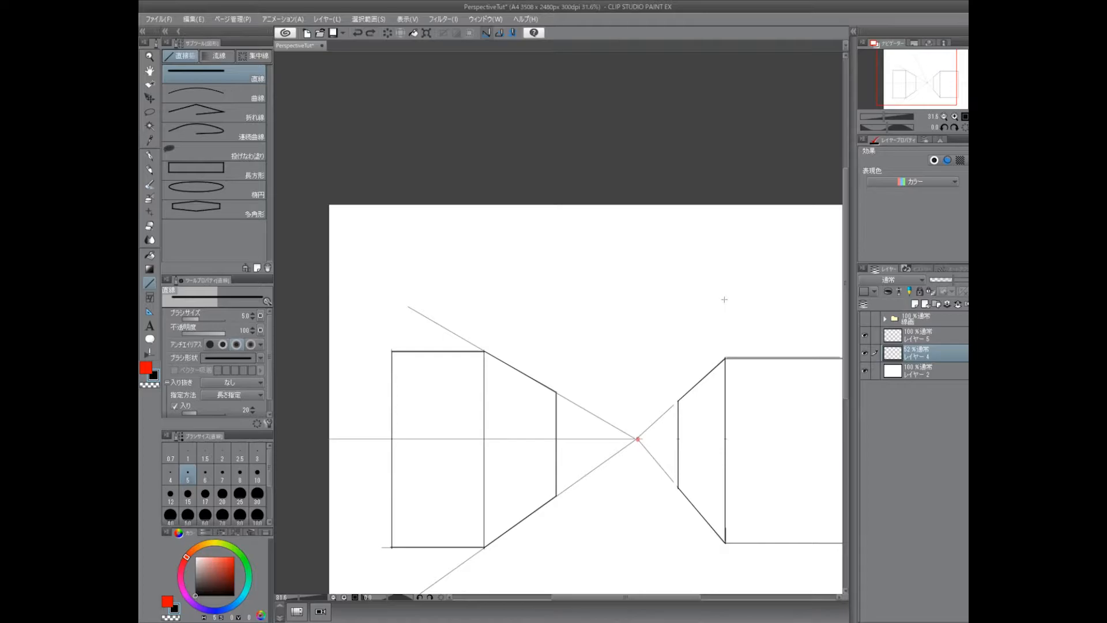
- Create a perspective ruler by adding a vanishing point from two lines along the boxes' lower converging edges
scroll(722, 299, "down", 3)
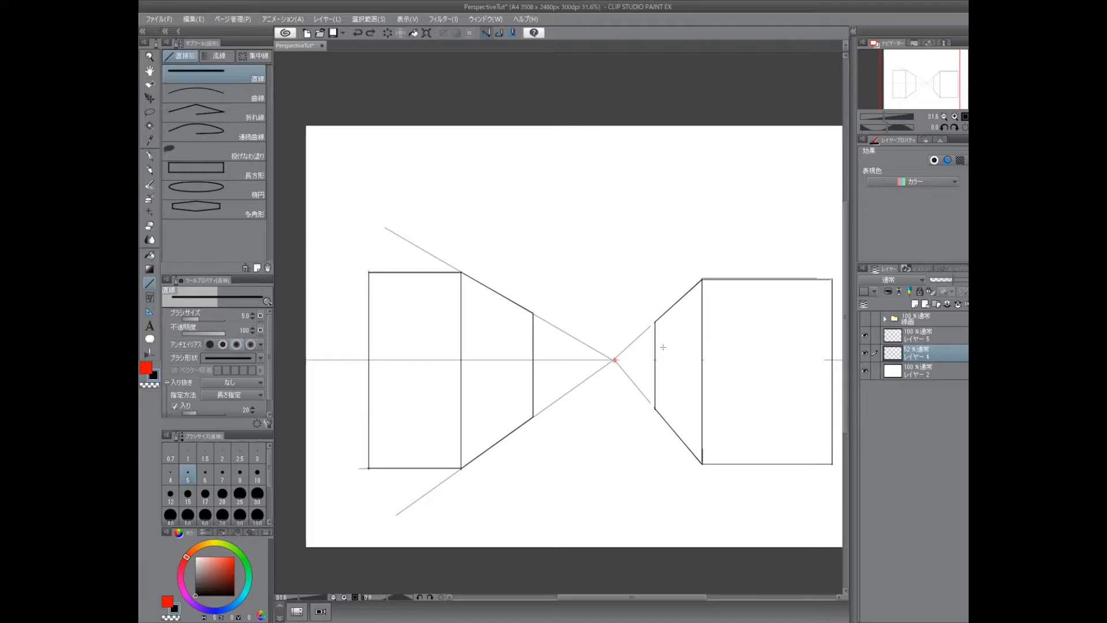
scroll(663, 347, "down", 2)
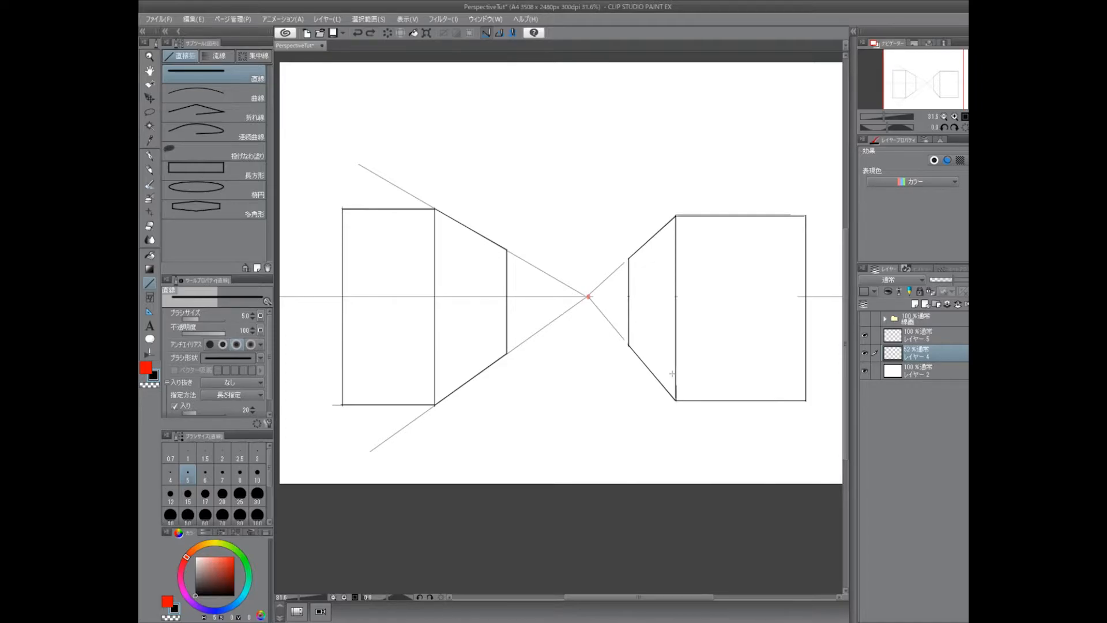
left_click(150, 312)
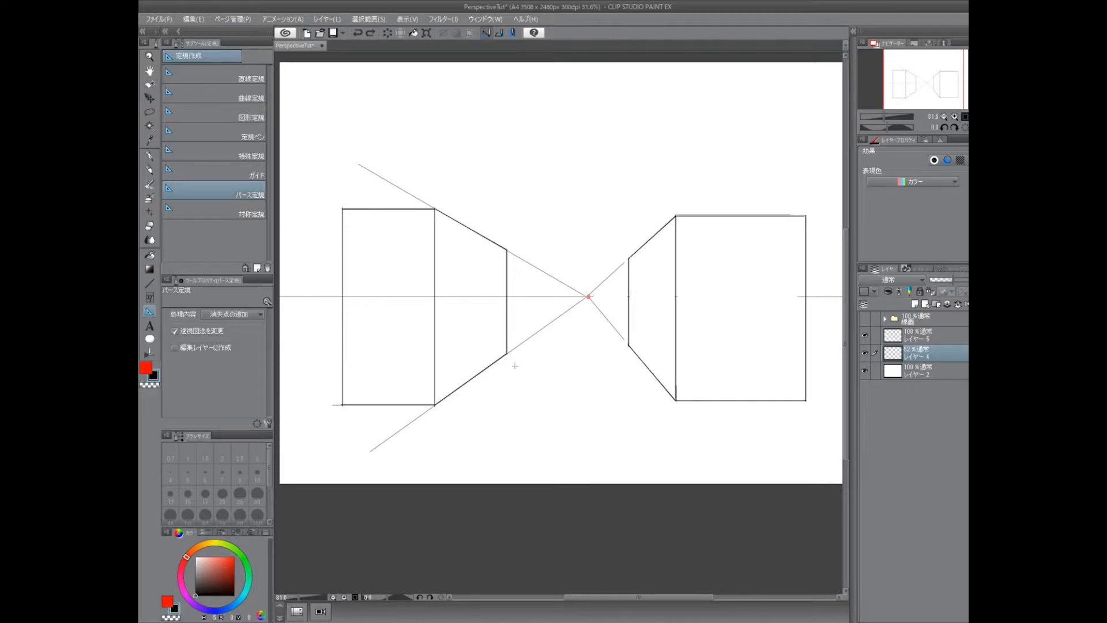
left_click_drag(510, 350, 542, 328)
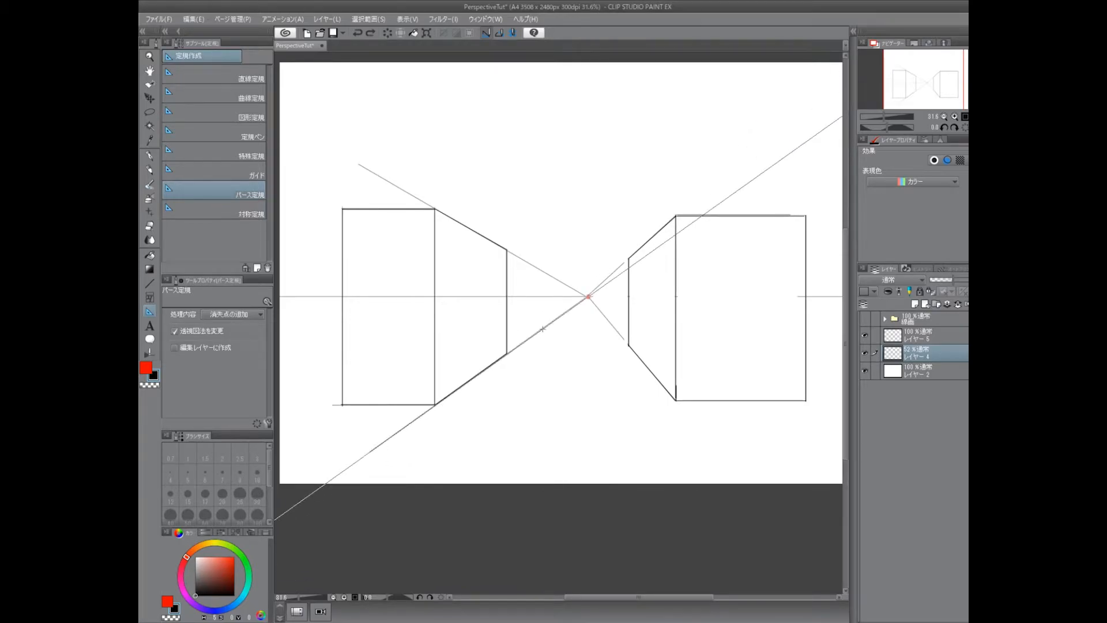
left_click_drag(668, 396, 625, 343)
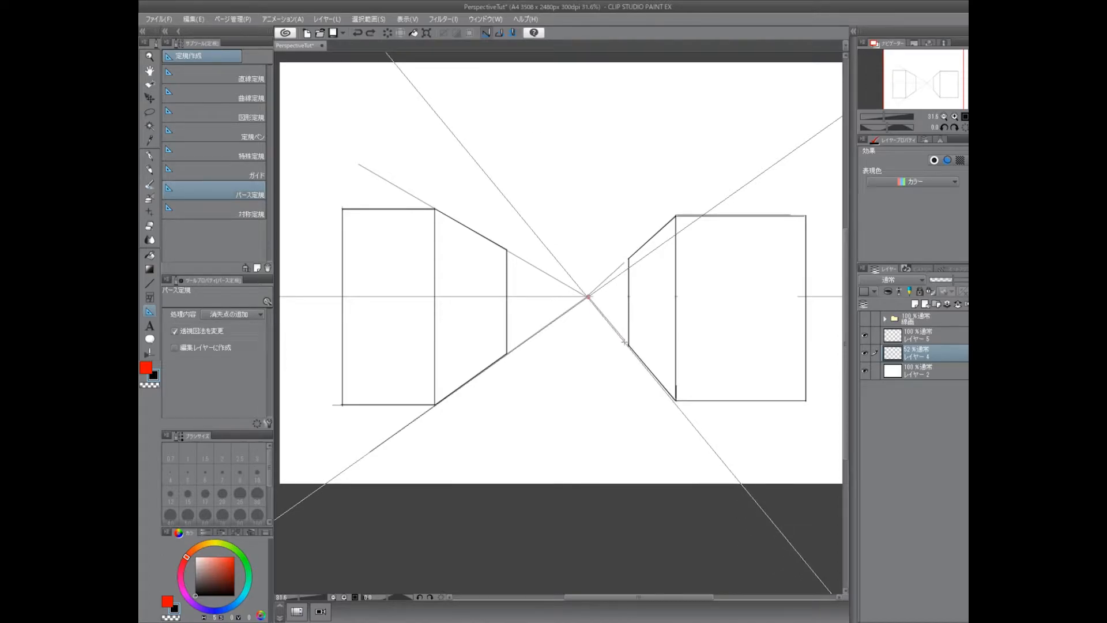
left_click_drag(625, 342, 624, 342)
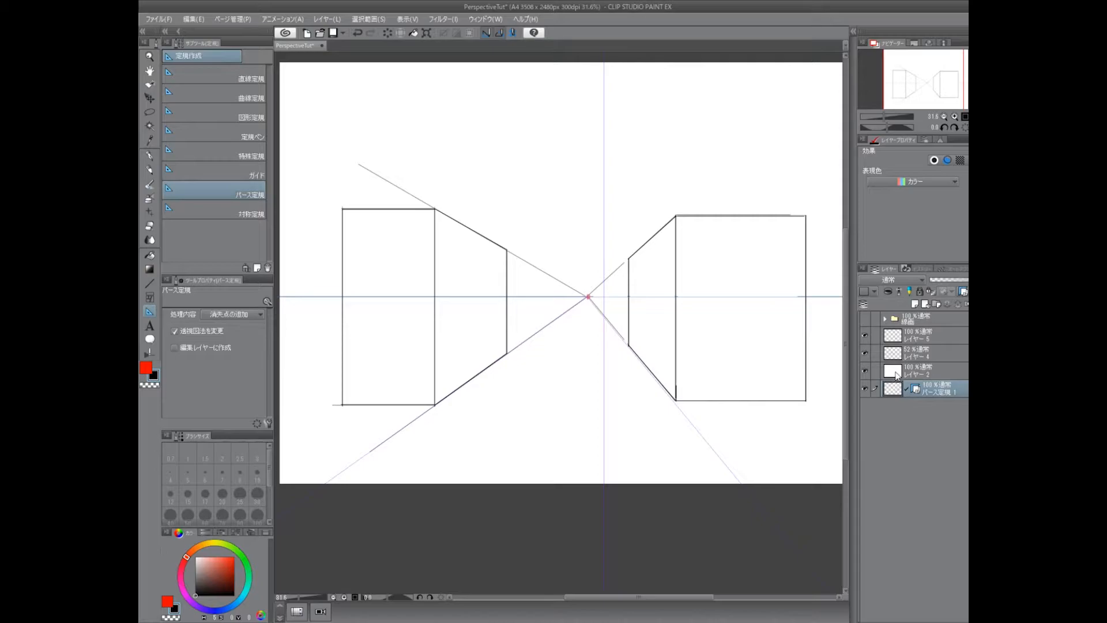
- Check the faded 52% guide layer by toggling its visibility, and delete that layer
left_click(874, 373)
left_click(863, 353)
left_click(863, 352)
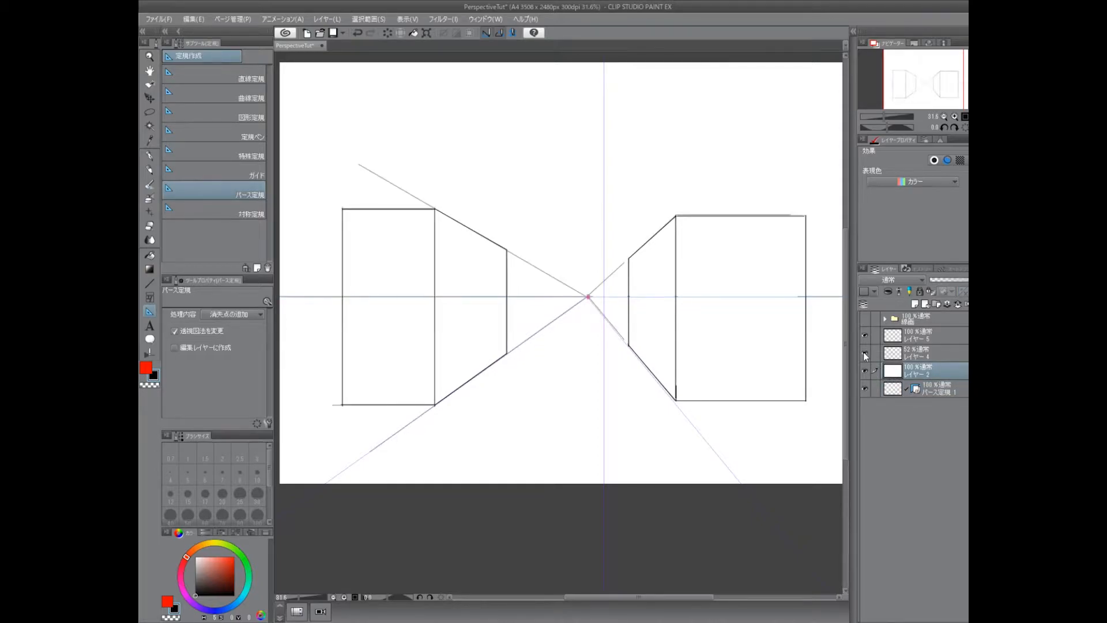
left_click(865, 352)
left_click_drag(893, 353, 968, 484)
left_click(989, 304)
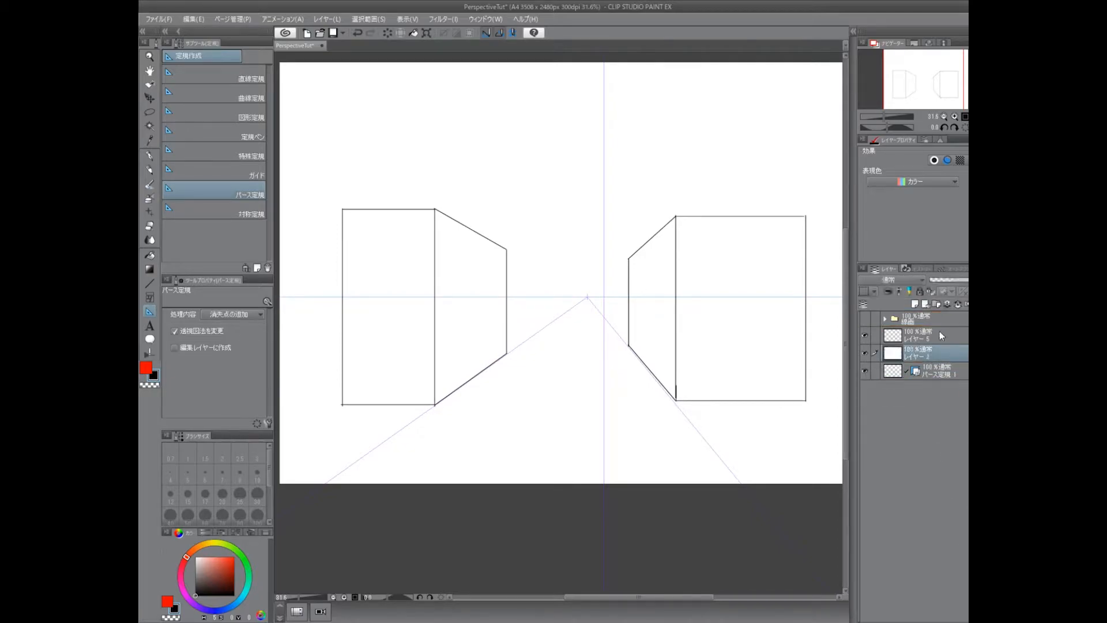
- Make Layer 5, which holds the traced boxes, the active layer and switch to the Pencil tool
left_click(897, 337)
left_click_drag(580, 168, 587, 226)
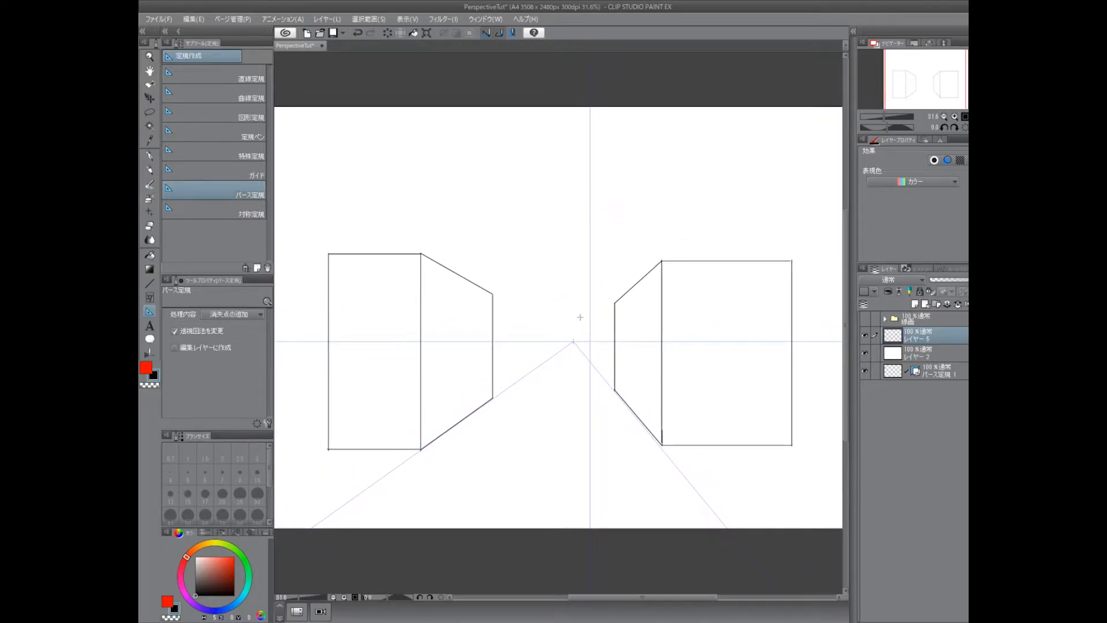
key("p")
- Try test pencil strokes snapping to the perspective ruler upward from around the vanishing point, undoing each one
left_click_drag(566, 298, 542, 164)
key("ctrl+z")
key("bracketleft")
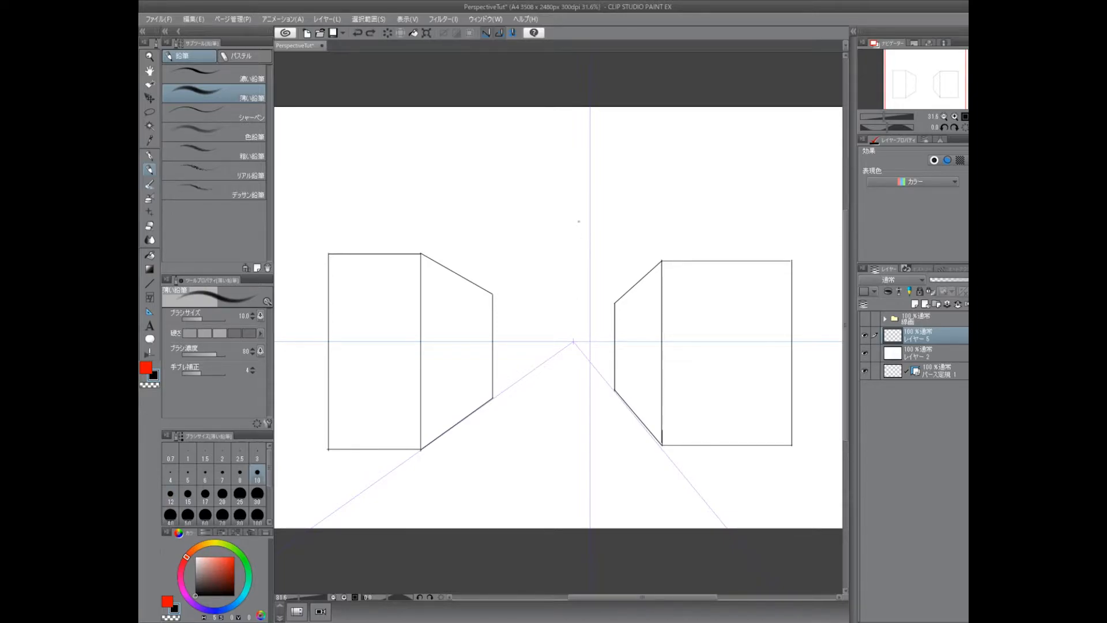
left_click_drag(565, 276, 566, 164)
key("ctrl+z")
left_click_drag(573, 339, 573, 177)
key("ctrl+z")
left_click_drag(590, 291, 635, 154)
key("ctrl+z")
left_click_drag(597, 299, 653, 191)
key("ctrl+z")
left_click_drag(558, 330, 457, 246)
key("ctrl+z")
left_click_drag(562, 322, 492, 201)
key("ctrl+z")
left_click_drag(557, 282, 522, 157)
key("ctrl+z")
- Try horizontal strokes above the vanishing point and strokes running down to it, undoing each one
left_click_drag(545, 223, 697, 223)
key("ctrl+z")
left_click_drag(494, 223, 745, 223)
key("ctrl+z")
left_click_drag(572, 310, 572, 123)
key("ctrl+z")
left_click_drag(516, 210, 573, 340)
key("ctrl+z")
left_click_drag(623, 185, 569, 353)
key("ctrl+z")
left_click_drag(545, 162, 576, 361)
key("ctrl+z")
left_click_drag(569, 167, 574, 388)
key("ctrl+z")
- Erase the line ends overshooting the right box's upper corners on Layer 5
left_click(864, 335)
left_click(864, 335)
scroll(727, 292, "up", 5)
scroll(742, 376, "up", 4)
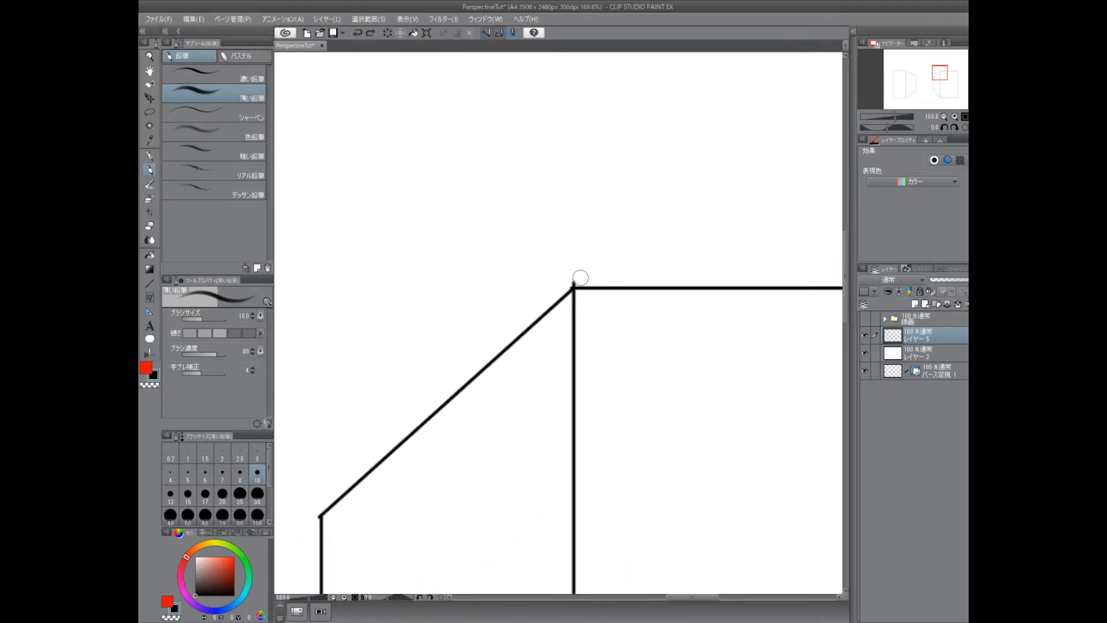
scroll(593, 279, "down", 4)
scroll(593, 279, "left", 3)
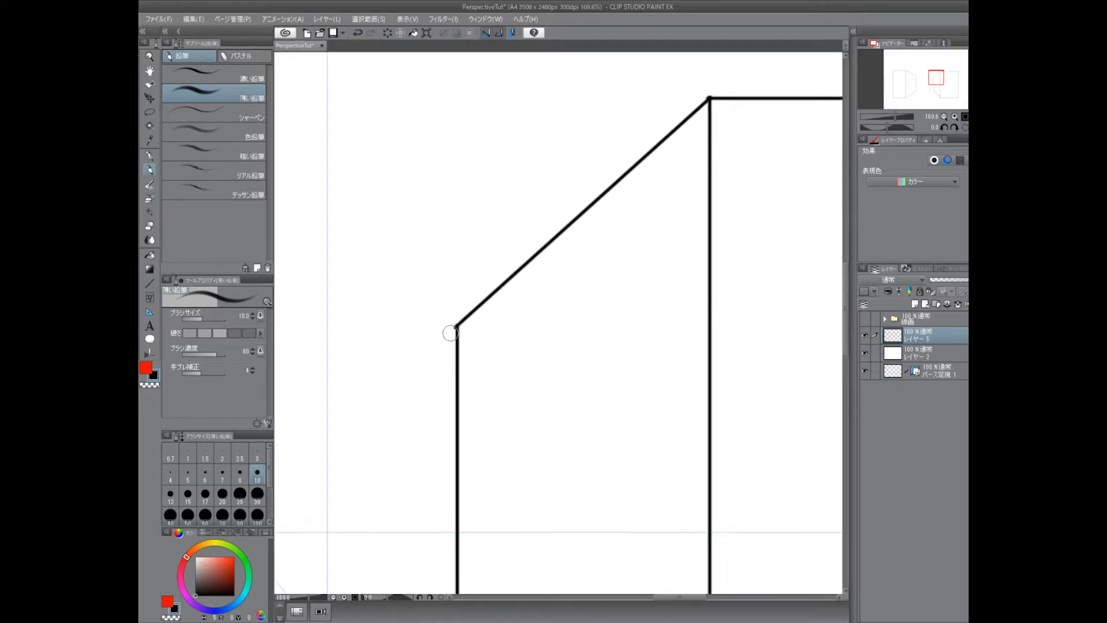
scroll(638, 323, "down", 4)
scroll(677, 323, "right", 7)
scroll(677, 324, "up", 2)
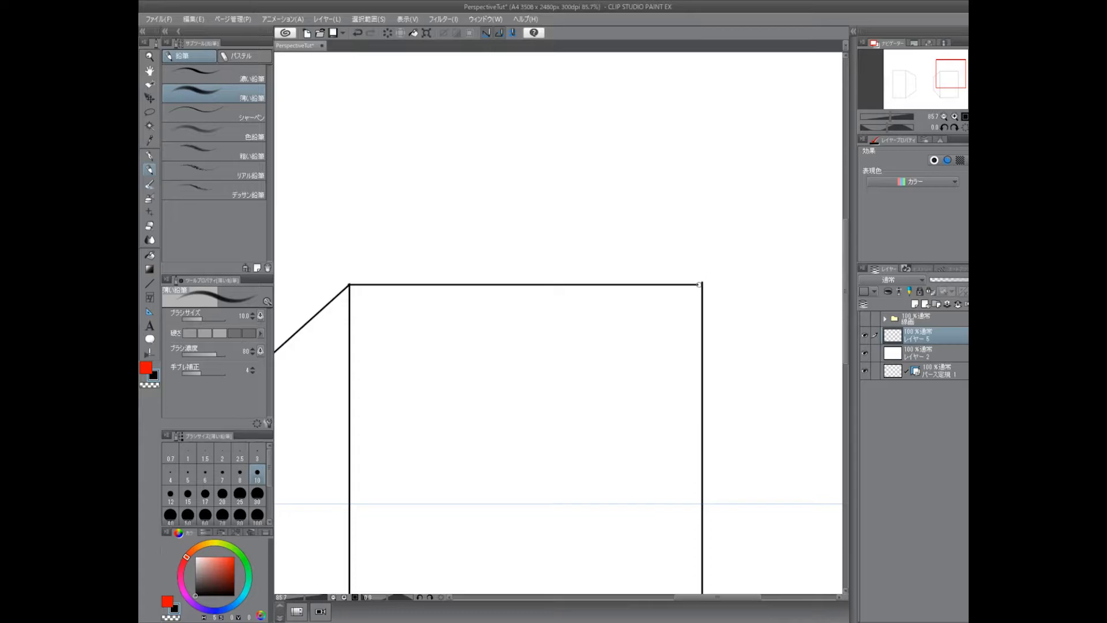
- Undo the last touch-up, reduce the pencil size to 7, and retouch the top edge's outer end on the right box
key("ctrl+z")
key("bracketleft")
key("bracketleft")
left_click_drag(700, 284, 682, 285)
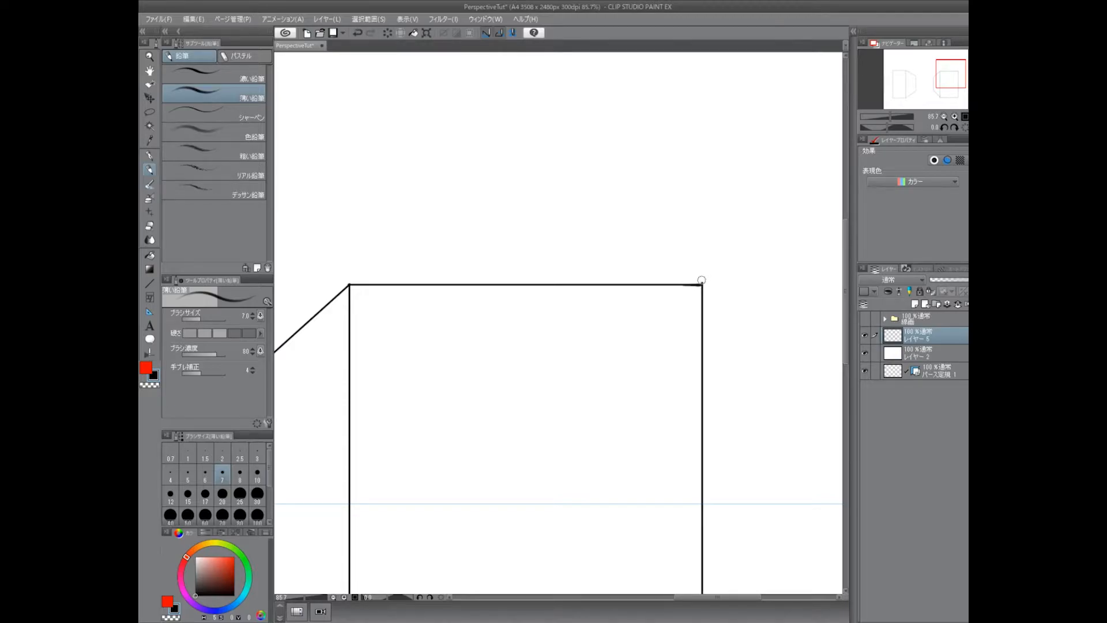
- Inspect the right box's lower corners and both boxes, hiding and reshowing Layer 5 to check its lines
scroll(708, 317, "down", 6)
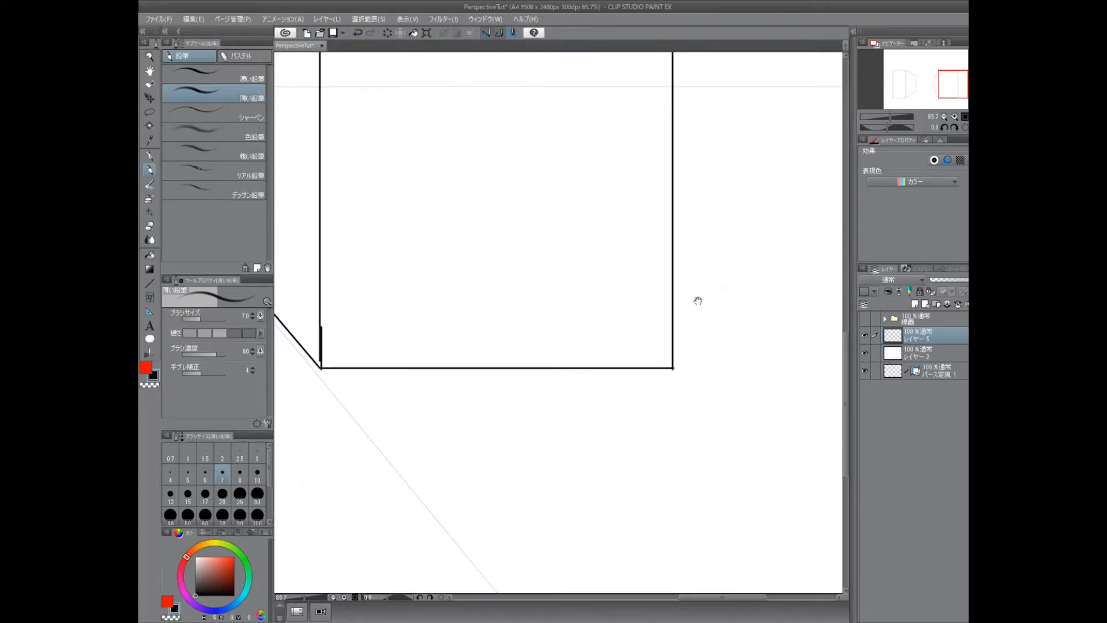
scroll(650, 360, "left", 5)
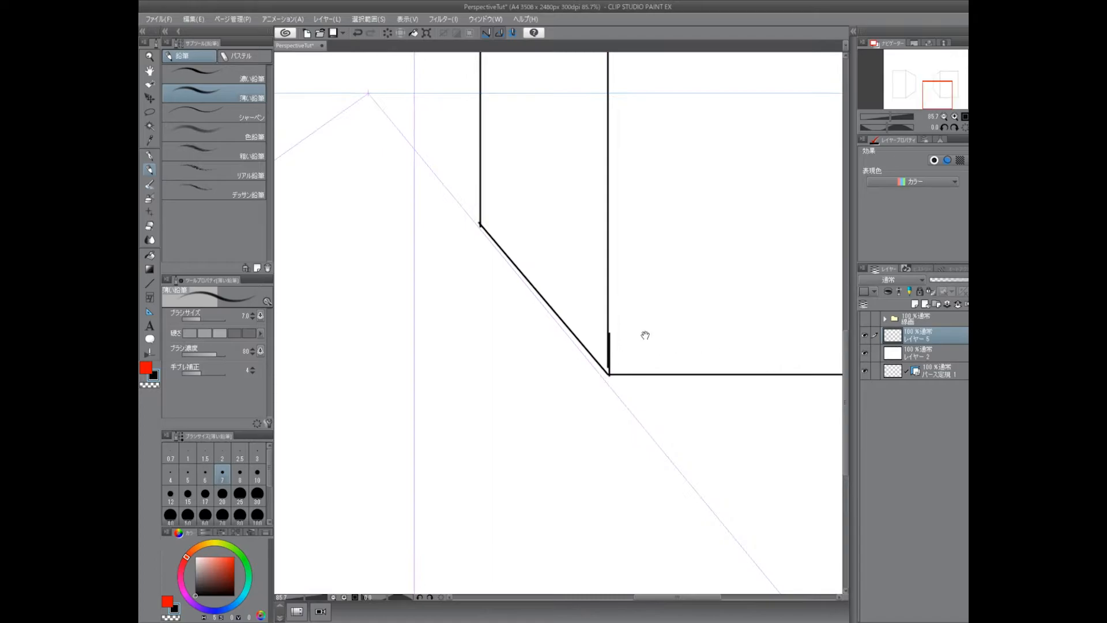
scroll(671, 324, "down", 3)
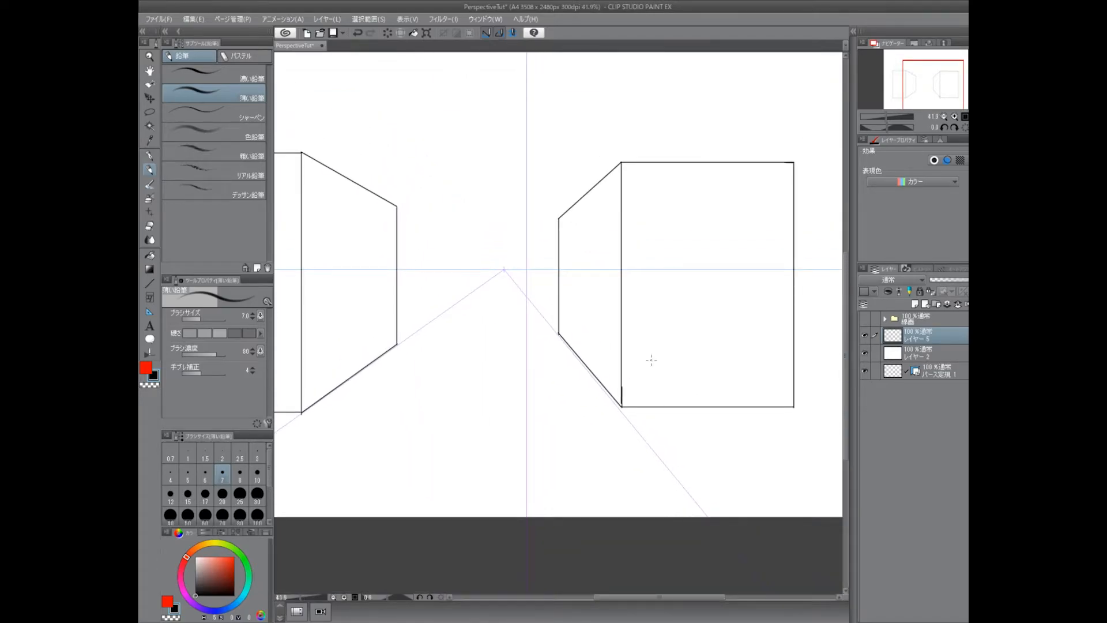
scroll(651, 360, "down", 1)
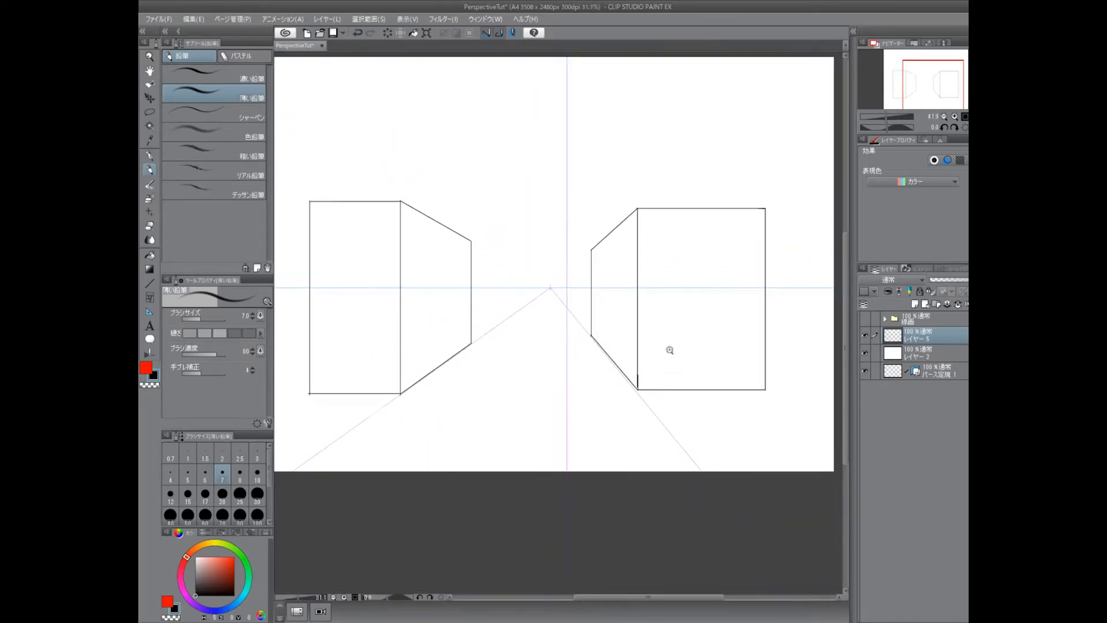
left_click(864, 335)
left_click(863, 335)
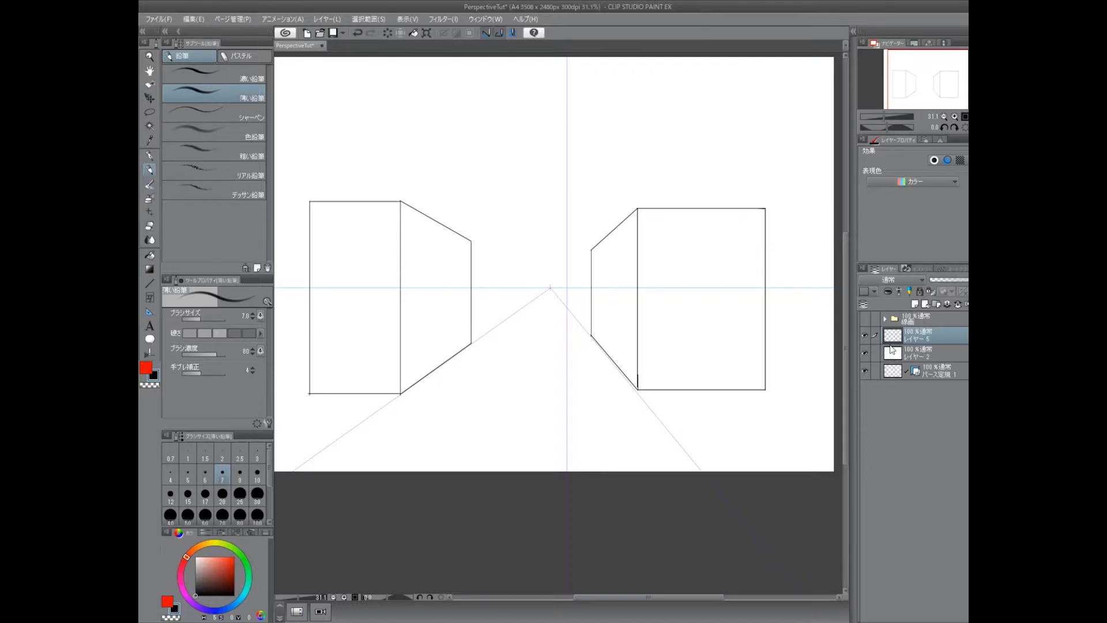
- Add a new vector layer above Layer 5, and toggle Layer 5's visibility to compare the two layers
left_click(926, 306)
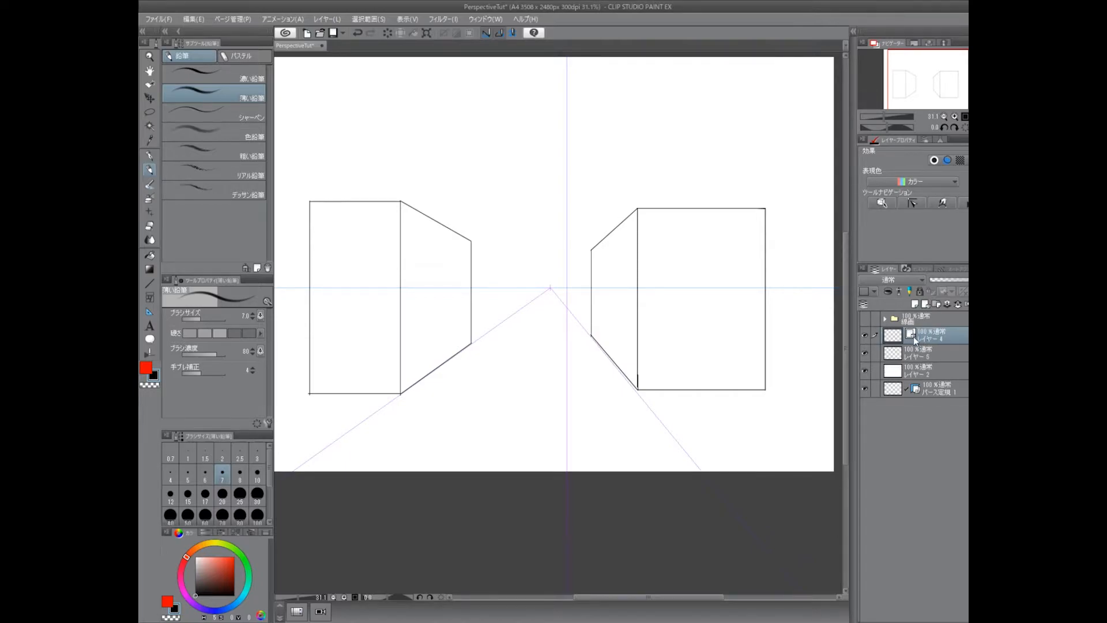
left_click(913, 350)
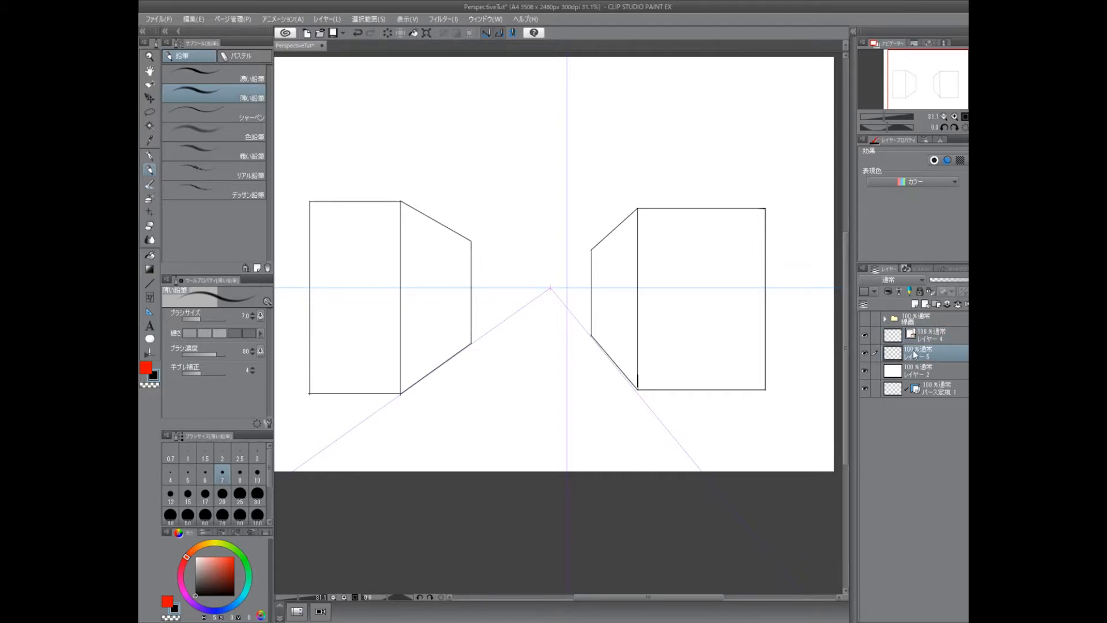
left_click(922, 341)
left_click(864, 351)
left_click(864, 351)
left_click(897, 358)
left_click(867, 350)
left_click(865, 351)
- Add a raster layer above Layer 5 to compare layer types, and delete it
left_click(915, 304)
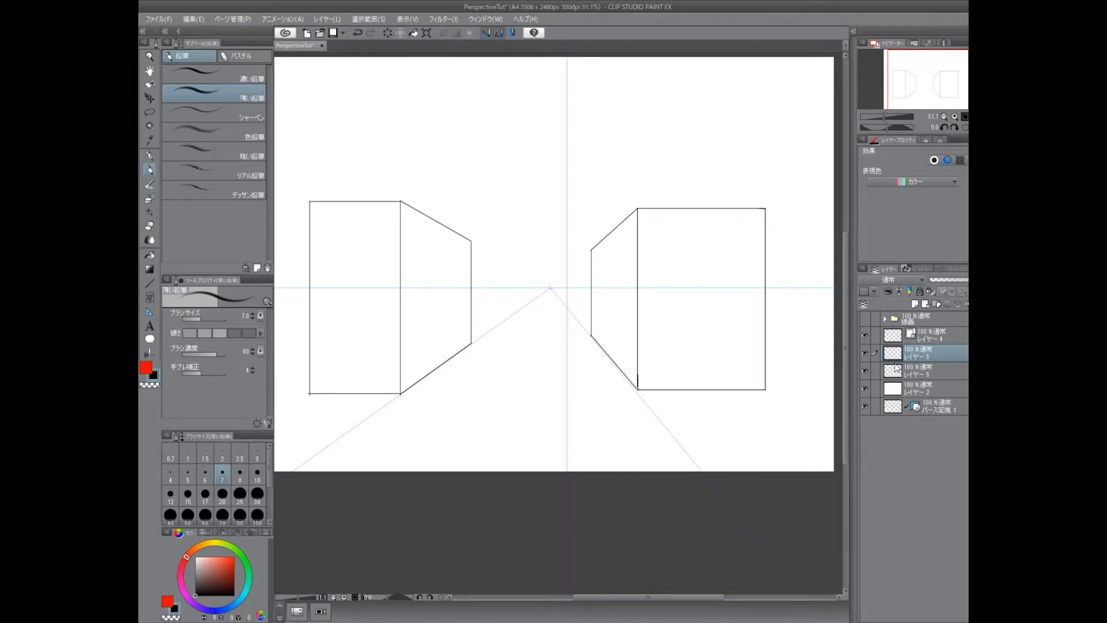
left_click(937, 378)
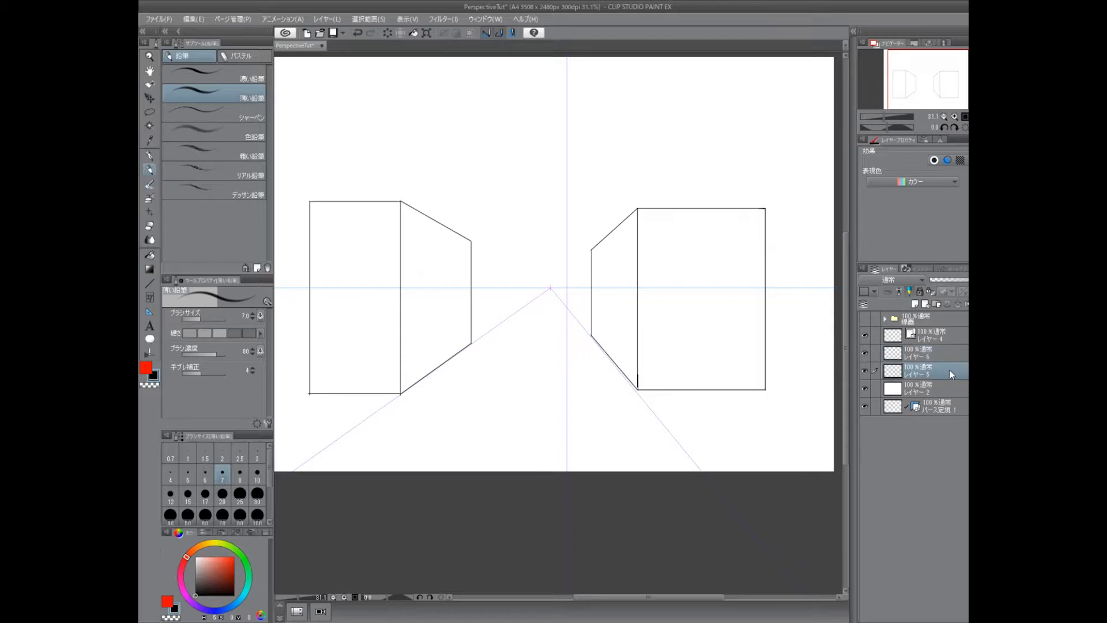
left_click(892, 355)
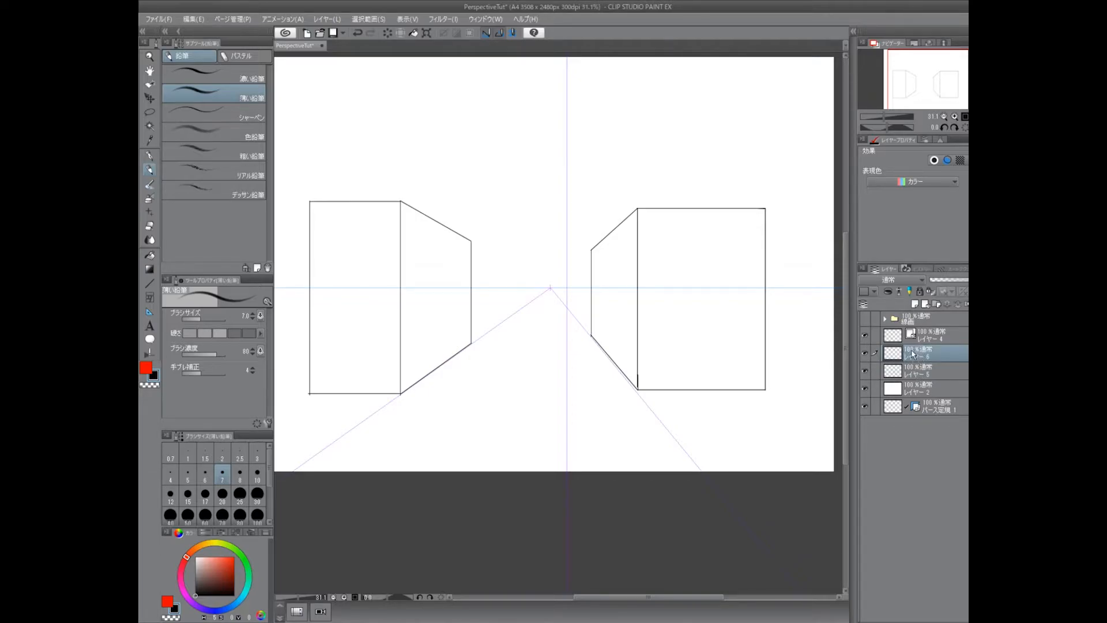
left_click(946, 339)
left_click(988, 303)
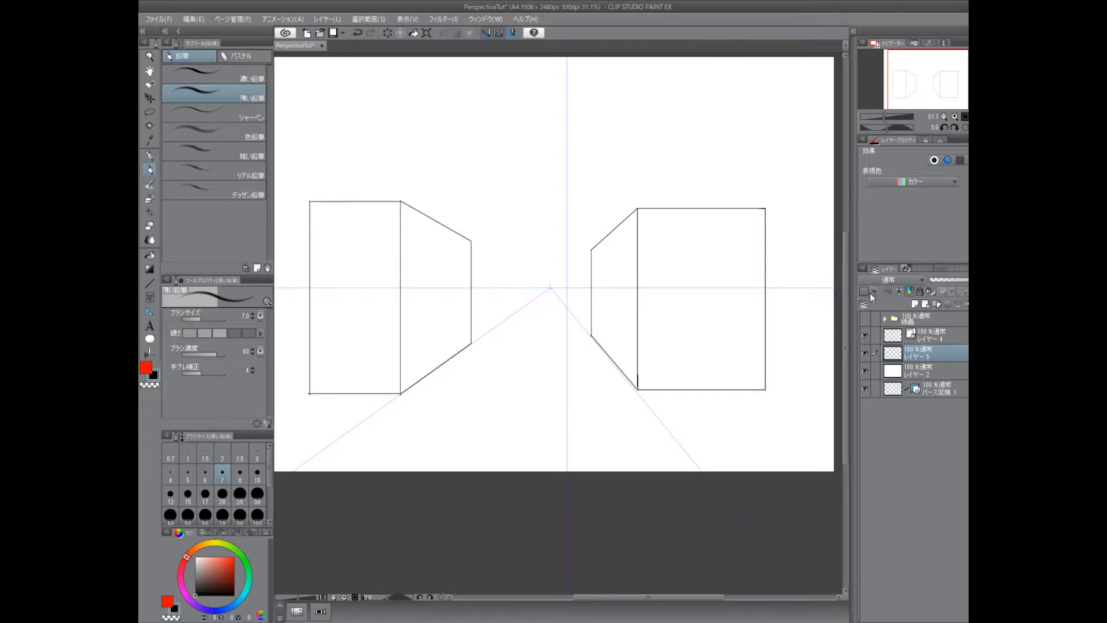
- Mark Layer 5 as a draft layer with a red palette color and display its lines in a blue layer color
left_click(876, 353)
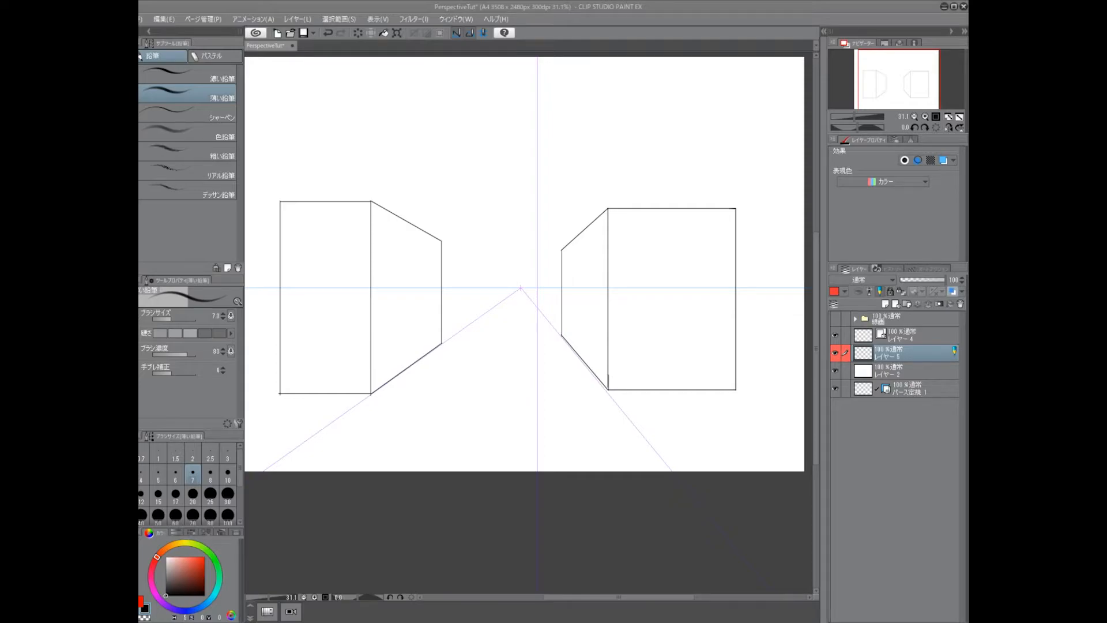
left_click(952, 292)
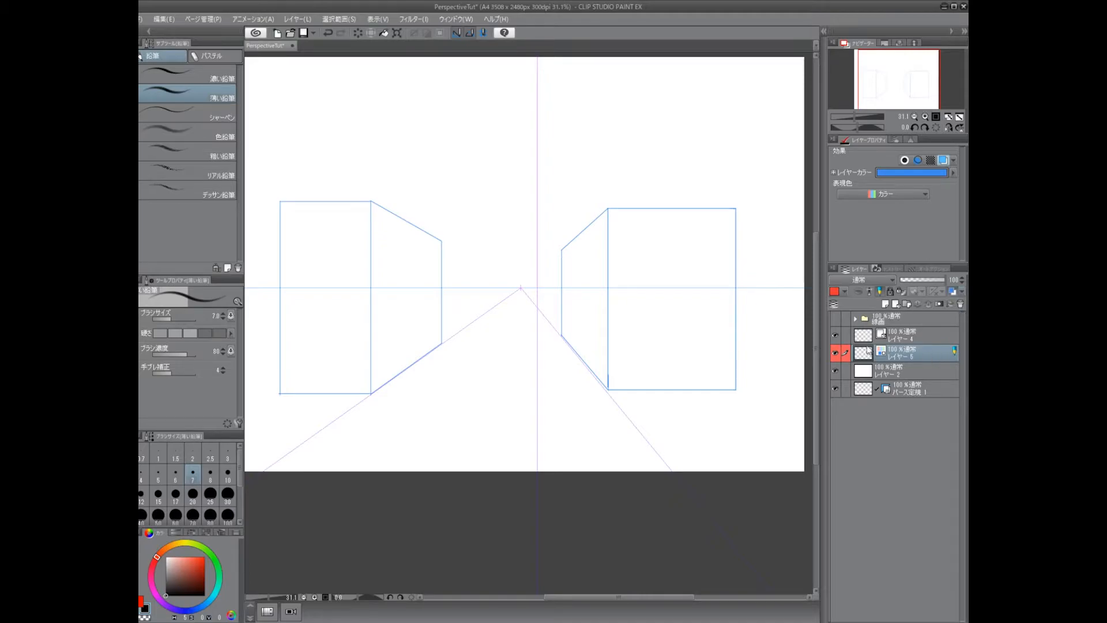
left_click(952, 292)
left_click(953, 292)
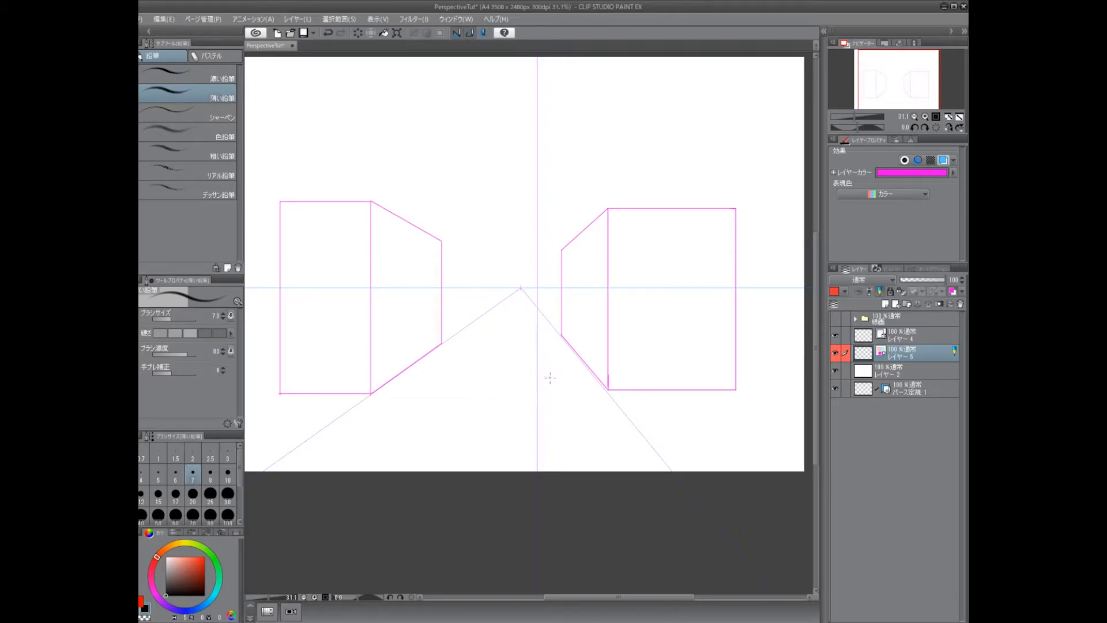
left_click(952, 292)
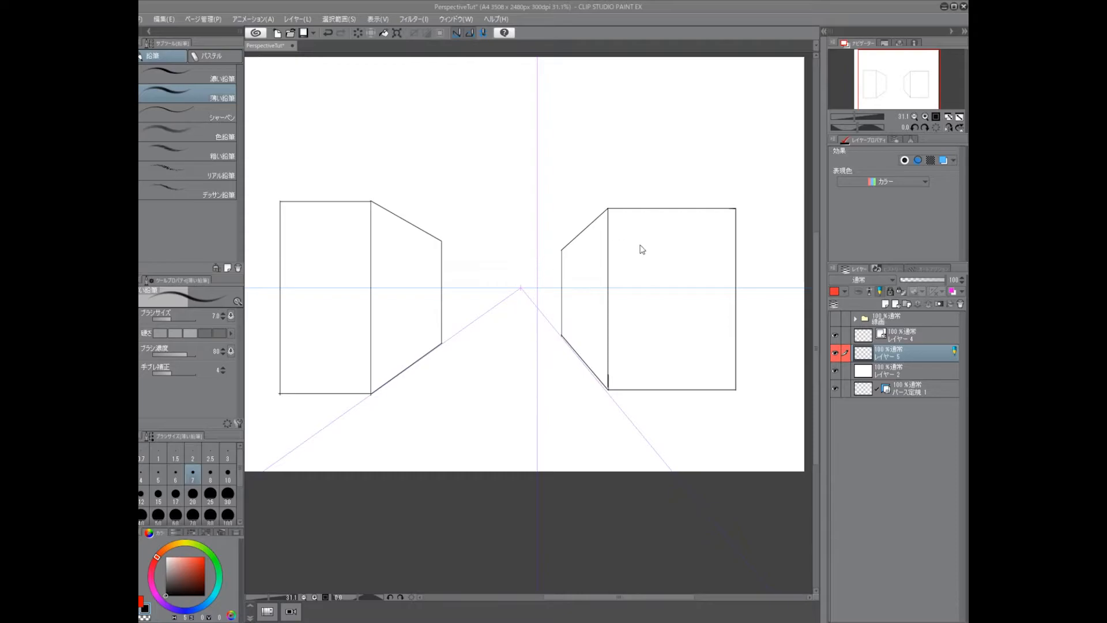
key("ctrl+z")
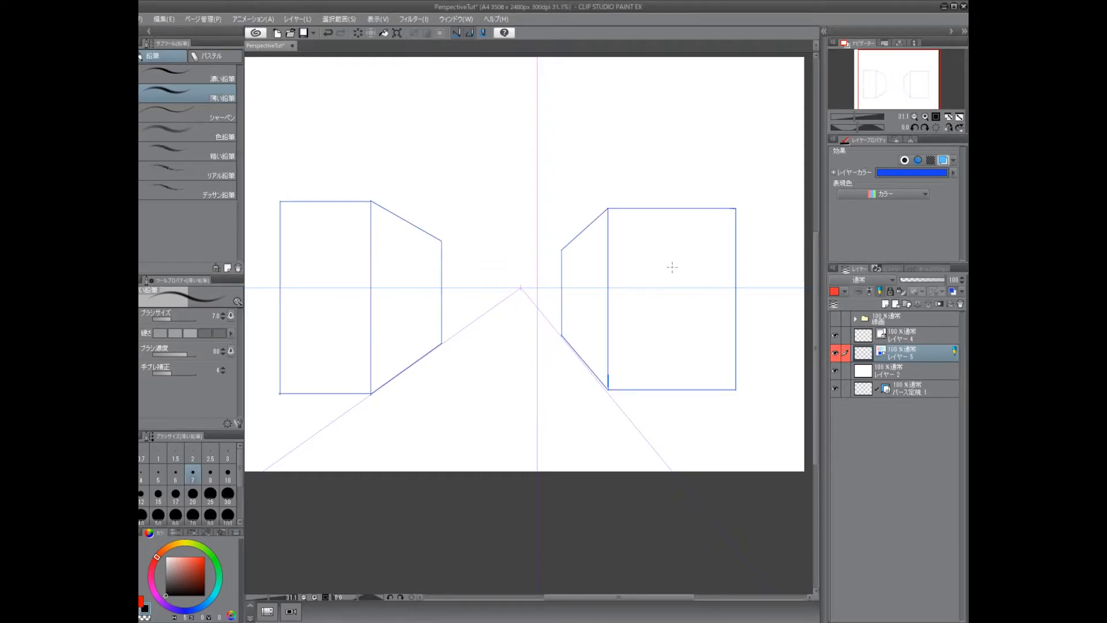
- Trace the right box's near vertical edge, shared by its front and side faces, on the vector Layer 4
left_click(862, 337)
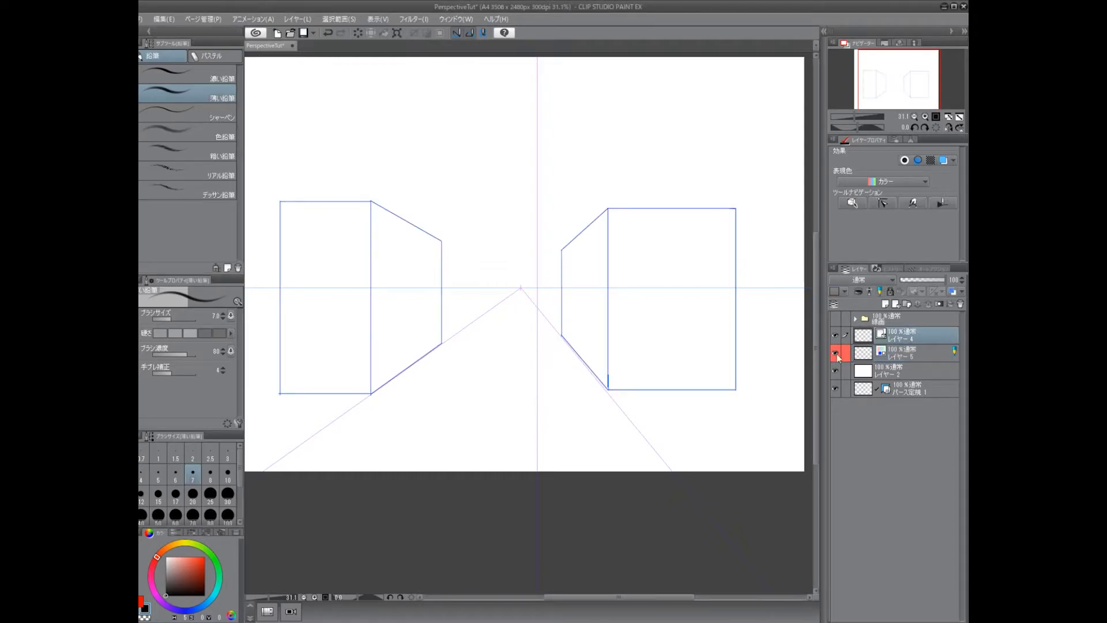
left_click(834, 353)
left_click(835, 353)
left_click_drag(609, 381, 637, 272)
key("ctrl+z")
left_click_drag(609, 413, 623, 170)
key("ctrl+z")
left_click_drag(610, 404, 639, 215)
- Trace the top, outer and bottom edges of the right box's front rectangle with overshooting black lines
left_click_drag(740, 208, 523, 208)
key("ctrl+z")
left_click_drag(742, 208, 502, 208)
left_click_drag(735, 198, 729, 461)
key("ctrl+z")
mouse_move(735, 202)
left_mouse_down()
mouse_move(723, 396)
mouse_move(735, 458)
left_mouse_up()
mouse_move(747, 388)
left_mouse_down()
mouse_move(544, 388)
mouse_move(786, 391)
left_mouse_up()
key("ctrl+z")
key("ctrl+z")
left_click_drag(586, 391, 791, 392)
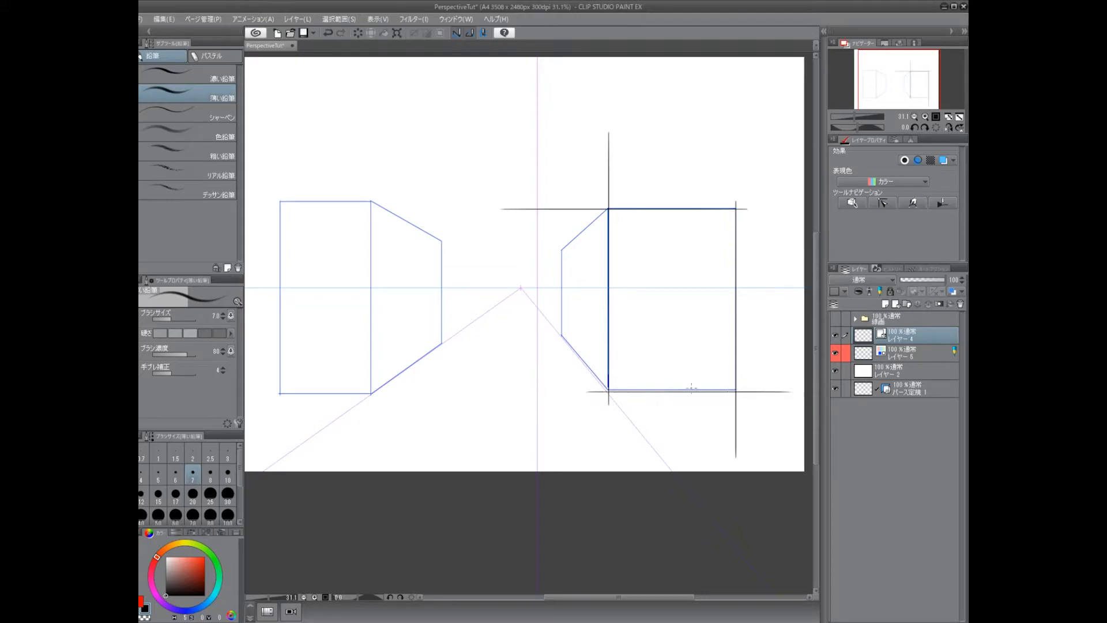
- Trace the right box's two receding edges toward the vanishing point and its rear vertical edge
left_click_drag(552, 321, 668, 446)
left_click_drag(621, 197, 513, 280)
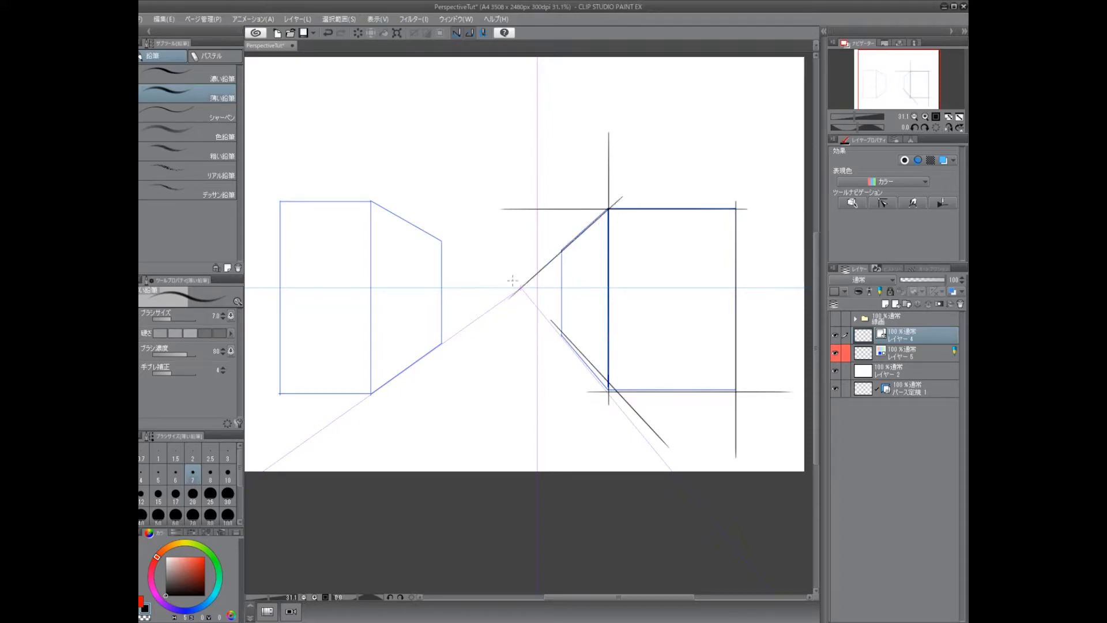
left_click_drag(562, 228, 562, 412)
- Trace the left box's receding side face with converging and vertical lines snapped to the perspective ruler
mouse_move(447, 321)
left_mouse_down()
mouse_move(593, 302)
mouse_move(523, 414)
left_mouse_up()
left_click_drag(603, 396, 608, 194)
mouse_move(514, 203)
left_mouse_down()
mouse_move(514, 456)
mouse_move(621, 287)
mouse_move(645, 302)
mouse_move(475, 214)
left_mouse_up()
key("ctrl+z")
left_click_drag(593, 287, 643, 318)
key("ctrl+z")
left_click_drag(558, 255, 690, 331)
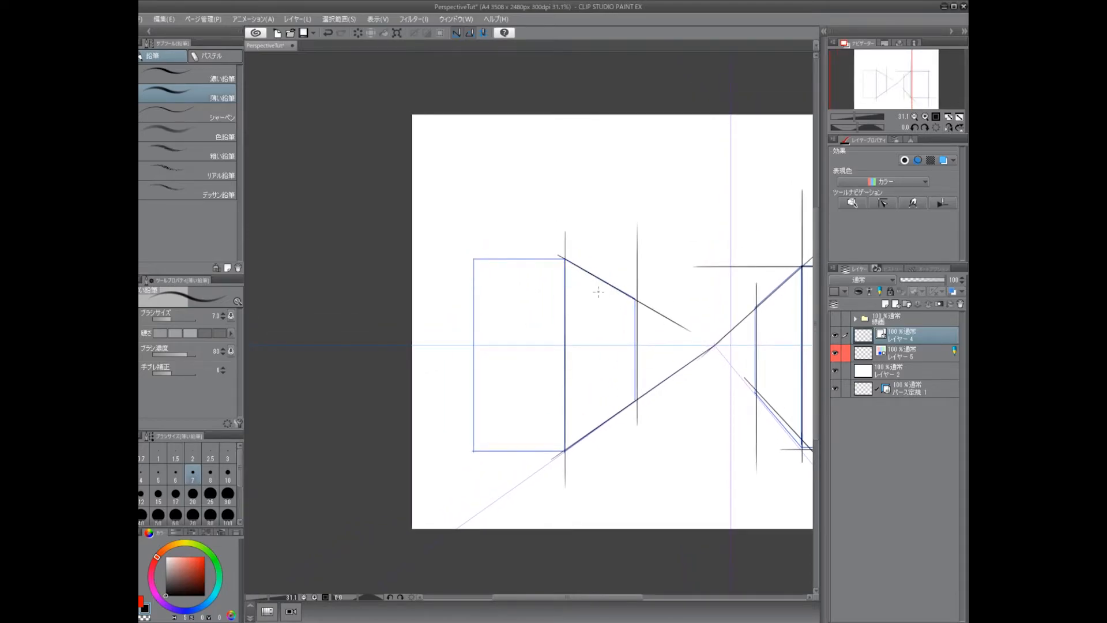
- Trace the top, outer and bottom edges of the left box's front rectangle
mouse_move(570, 258)
left_mouse_down()
mouse_move(468, 257)
mouse_move(473, 460)
left_mouse_up()
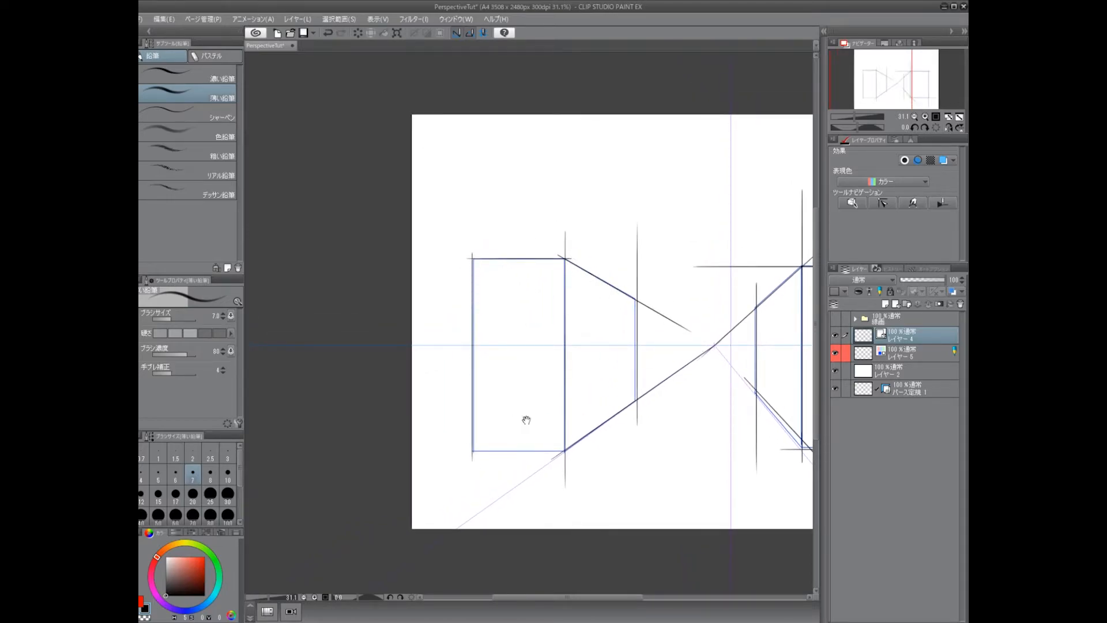
scroll(525, 414, "down", 2)
left_click_drag(448, 381, 631, 381)
scroll(640, 392, "left", 2)
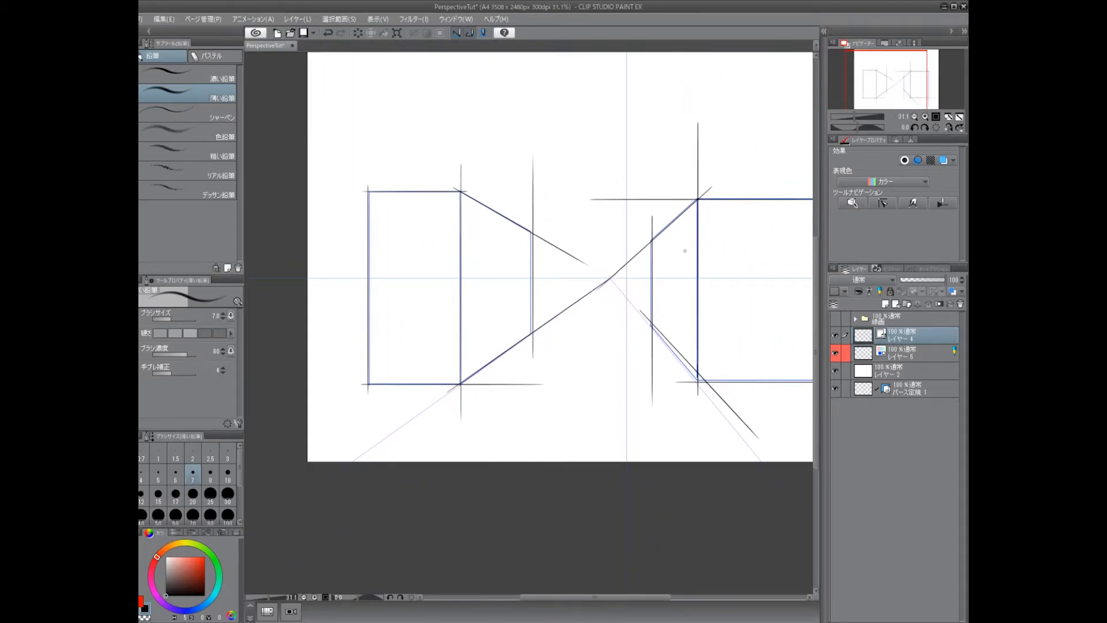
- Hide the blue draft layer and erase the vector lines overshooting the left box's rear upper corner
scroll(553, 249, "up", 3)
left_click(838, 352)
scroll(680, 369, "up", 2)
scroll(680, 369, "left", 2)
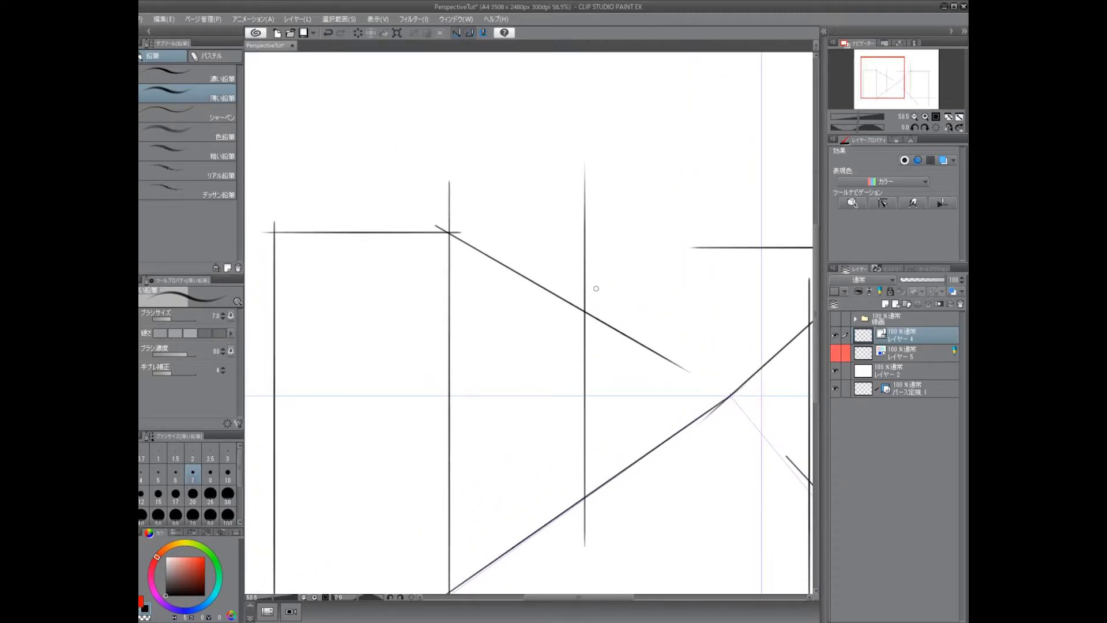
key("ctrl+z")
scroll(615, 280, "down", 2)
scroll(615, 279, "right", 2)
key("ctrl+z")
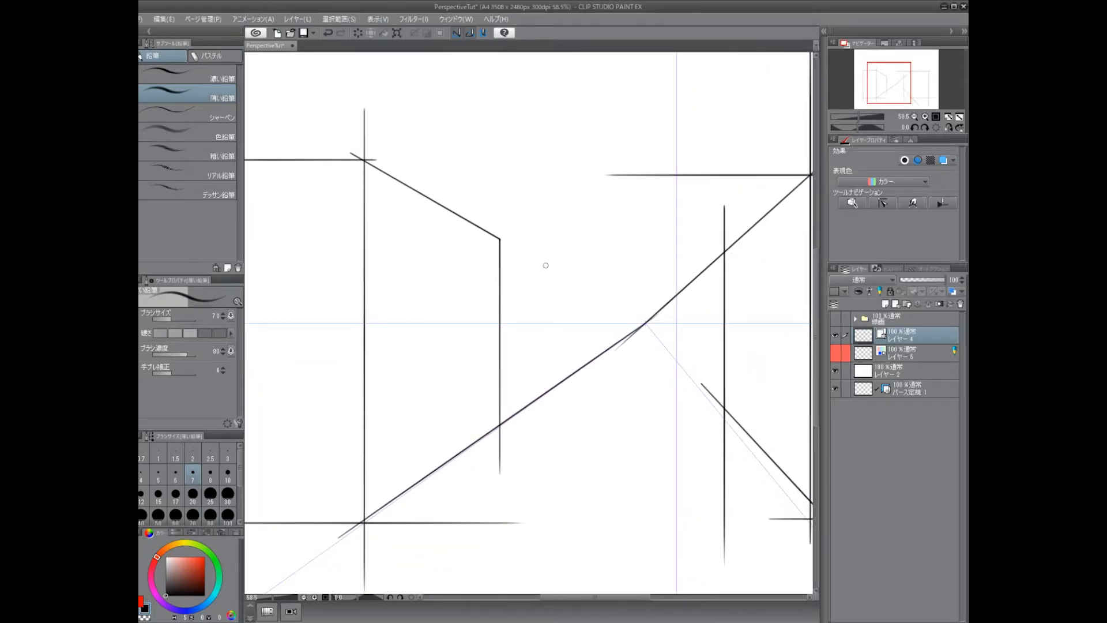
- Erase the vector lines overshooting the left box's rear lower corner and the corners of its front rectangle
left_click(515, 274)
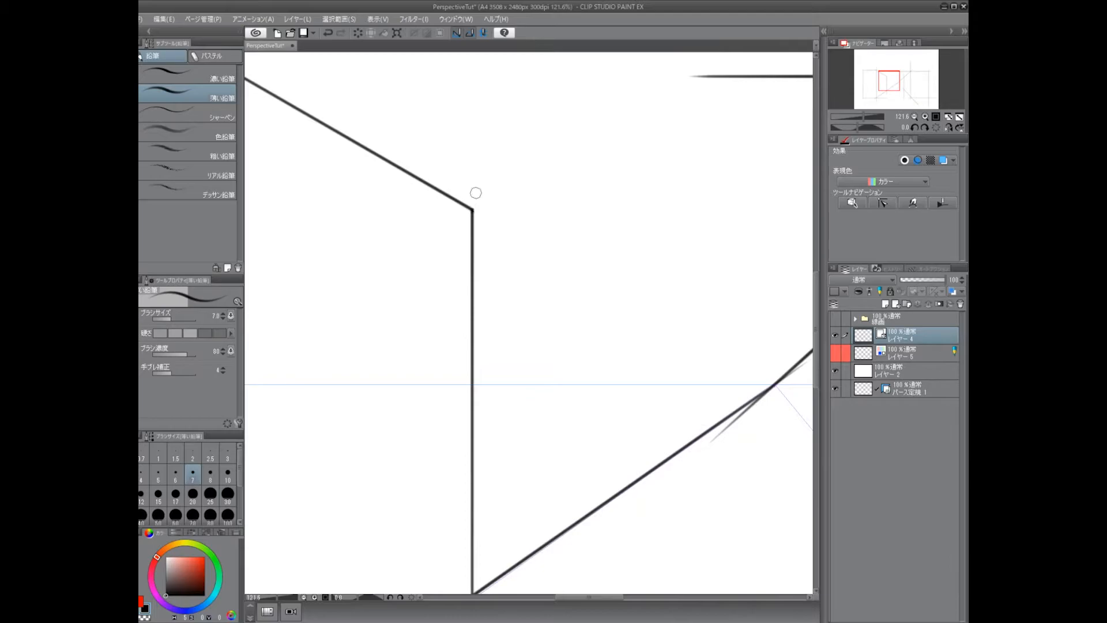
scroll(577, 292, "down", 1)
scroll(514, 420, "down", 4)
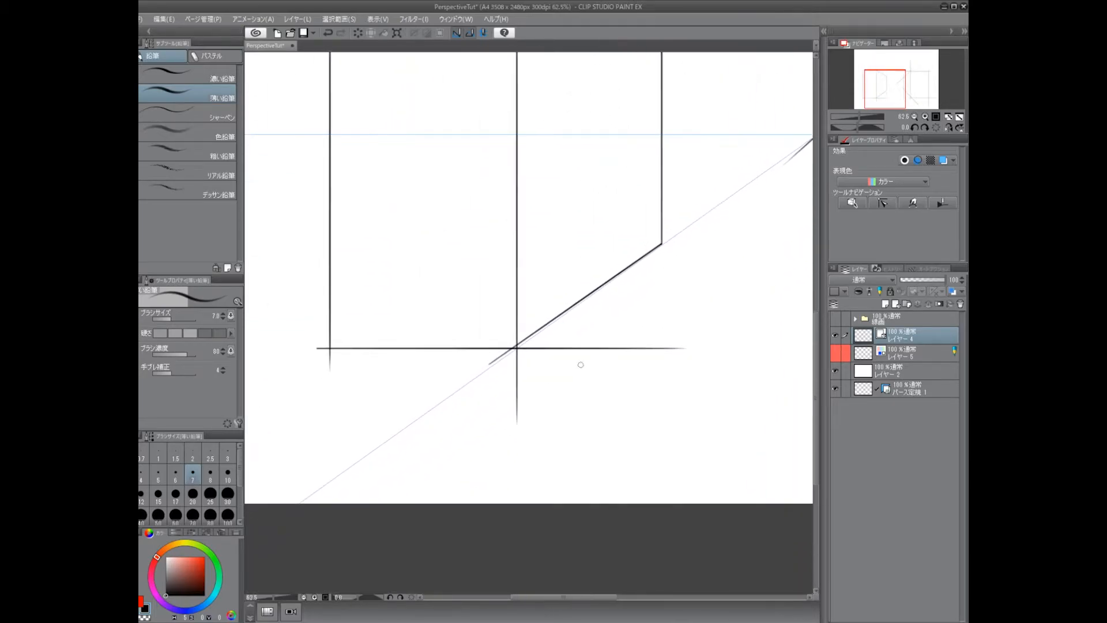
left_click_drag(511, 354, 444, 425)
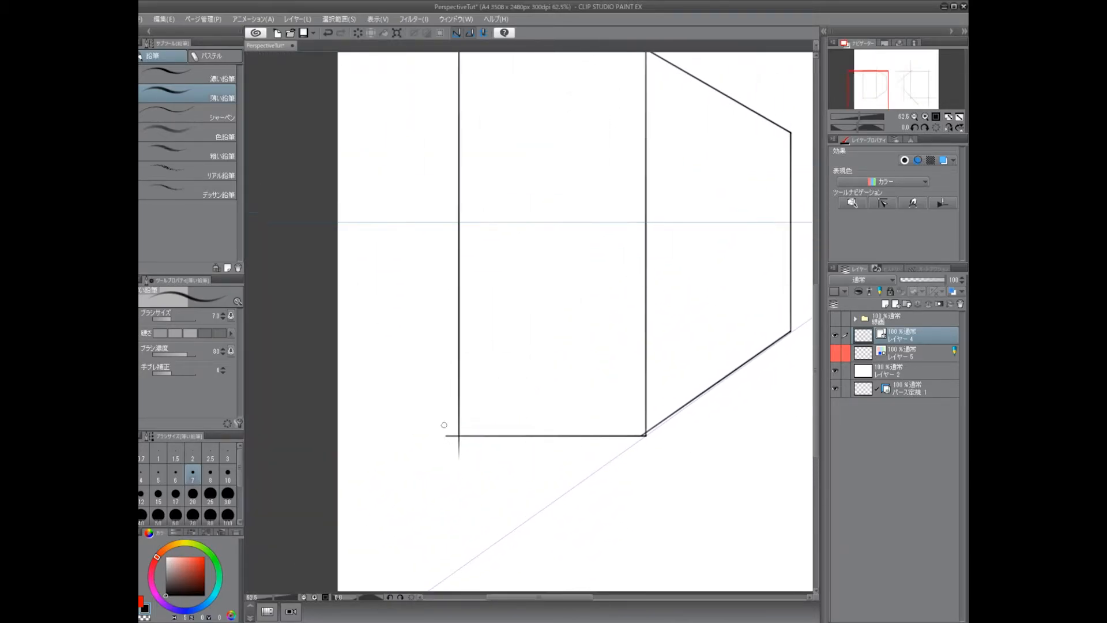
left_click_drag(536, 293, 557, 496)
left_click(663, 236)
- Erase the ends of the right box's receding edges, rear vertical and top edge that overshoot toward the vanishing point
left_click_drag(709, 286, 563, 340)
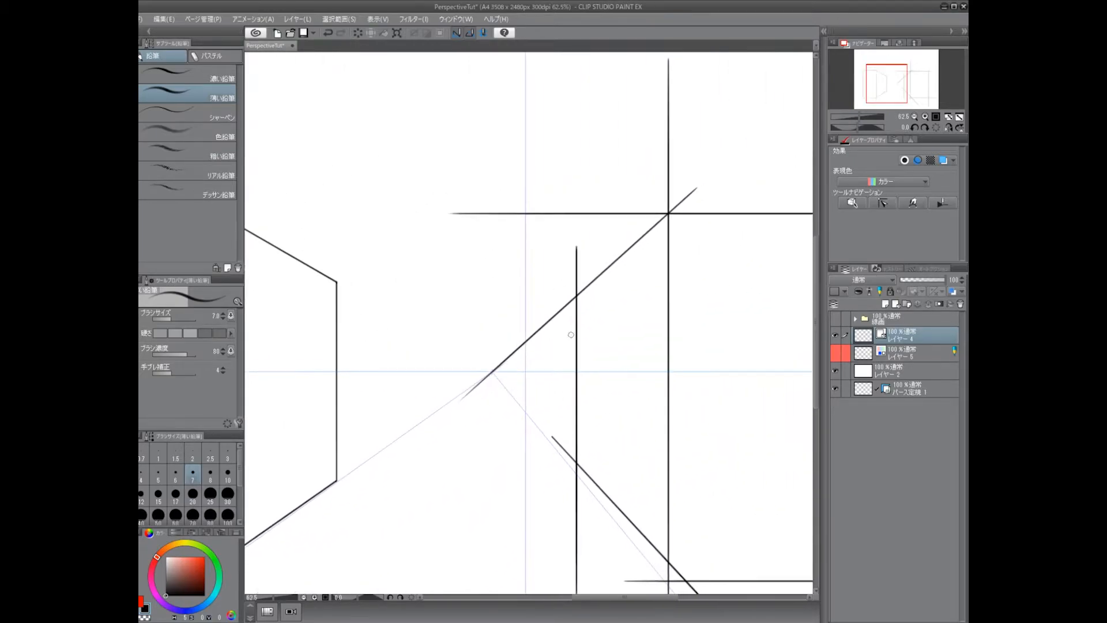
left_click(576, 262)
left_click(487, 377)
left_click(536, 214)
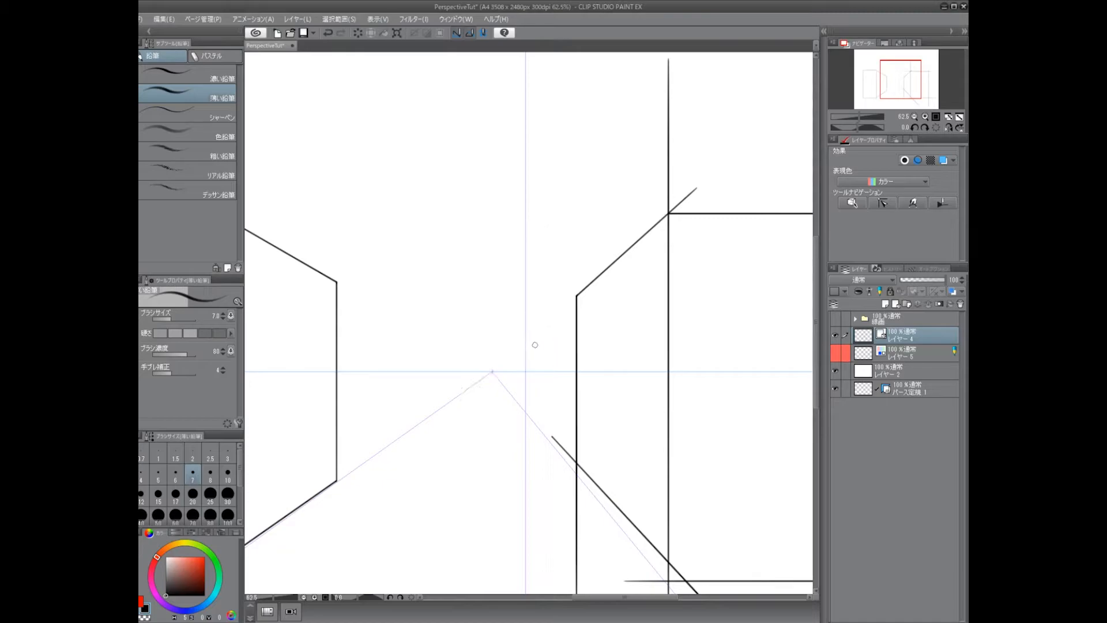
left_click(567, 453)
- Erase the lines overshooting the two upper corners of the right box's front rectangle
left_click(668, 167)
left_click_drag(741, 223, 573, 226)
left_click(519, 199)
left_click_drag(736, 285, 624, 173)
left_click(644, 92)
left_click(658, 104)
- Erase the overshooting ends around the right box's bottom edge and below its rear vertical edge
left_click_drag(683, 199, 721, 2)
left_click(686, 288)
left_click(513, 352)
left_click(428, 288)
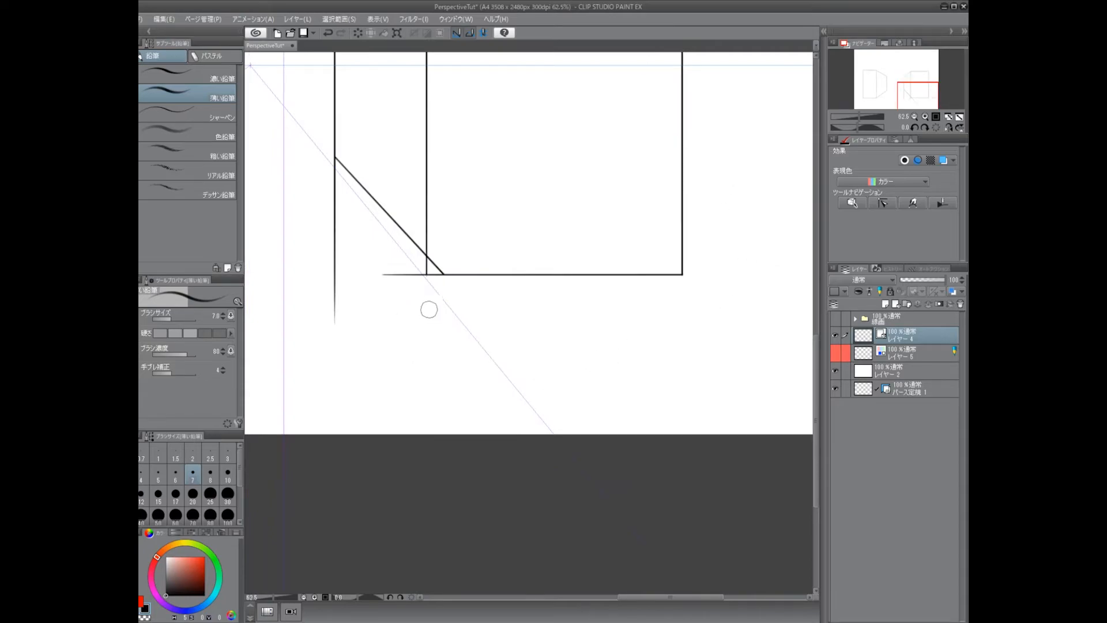
left_click(332, 228)
left_click(398, 274)
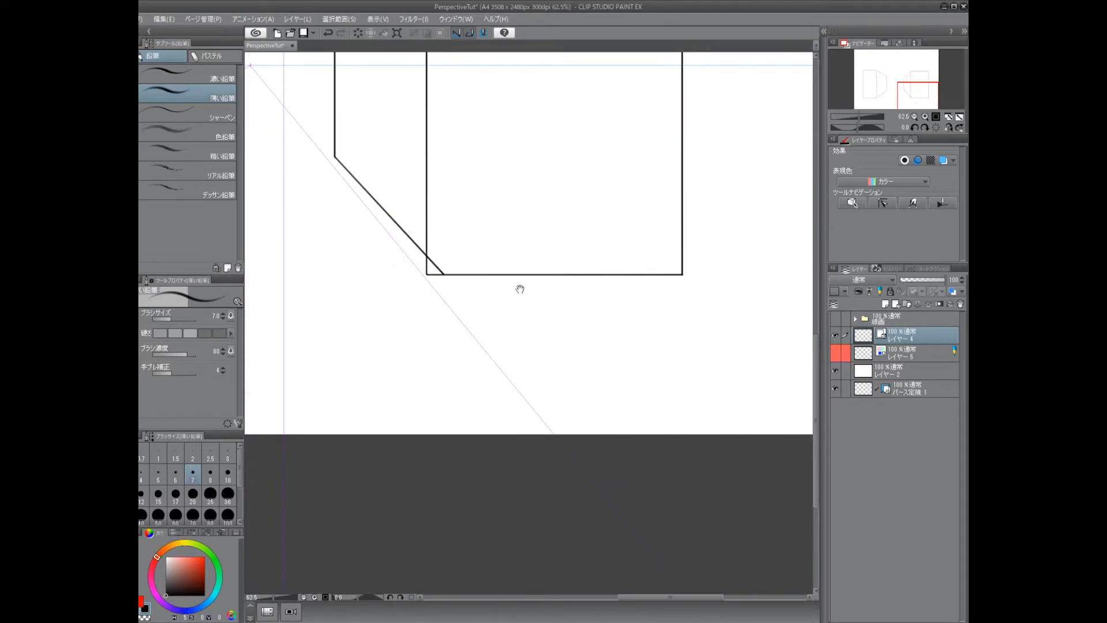
- Redraw the right box's bottom edge through the point where the receding edge meets the front vertical, and trim the excess lines
left_click_drag(512, 292, 623, 442)
scroll(622, 441, "down", 2)
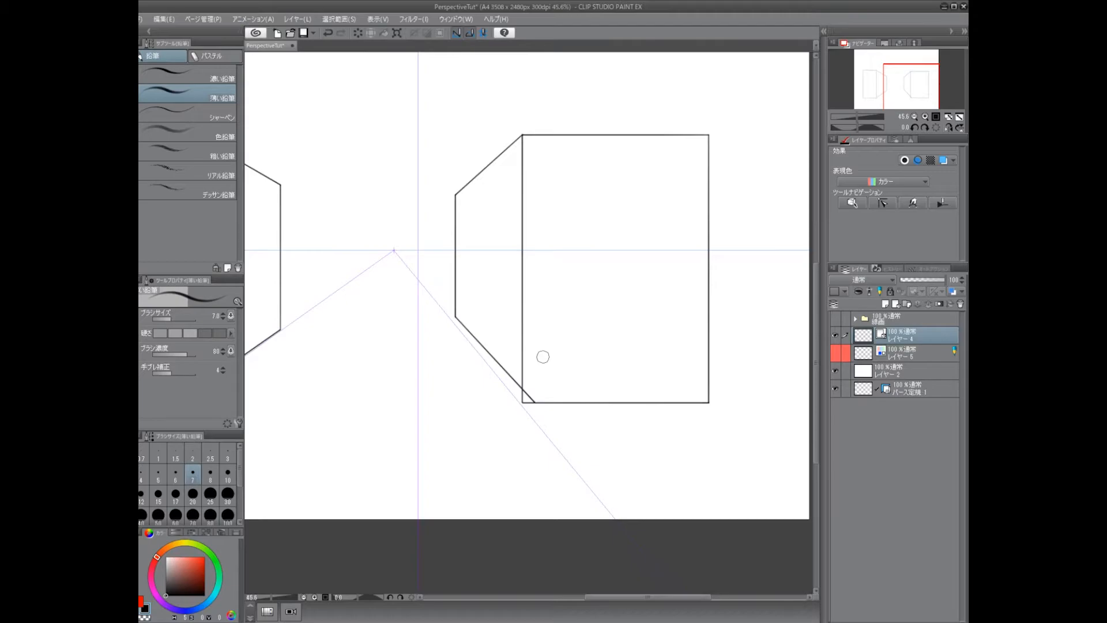
scroll(529, 389, "up", 3)
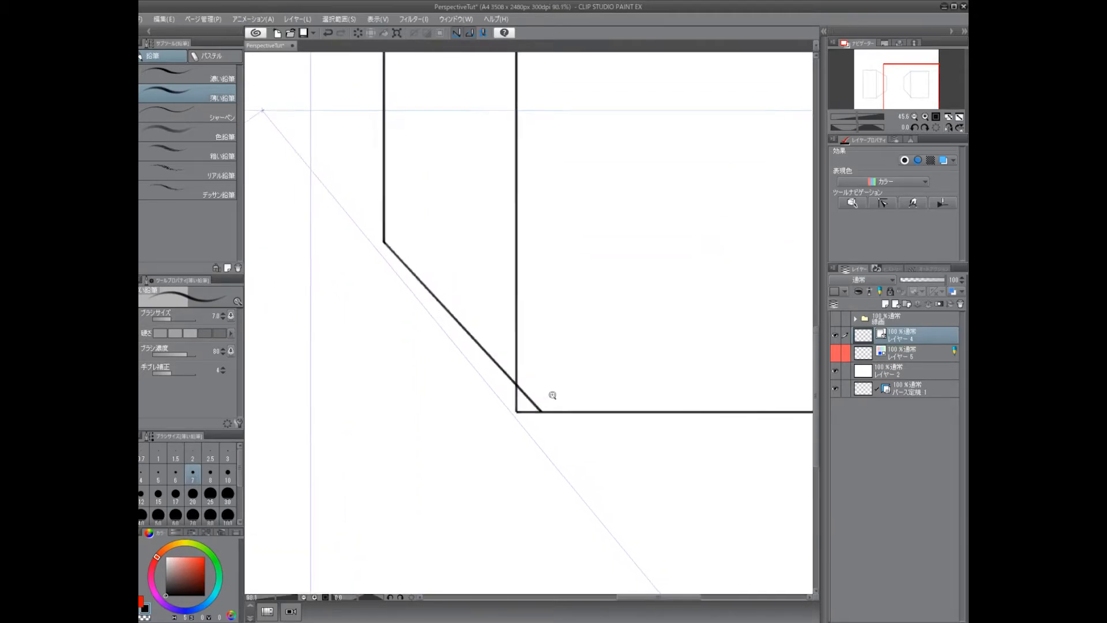
scroll(571, 382, "down", 2)
mouse_move(555, 388)
left_mouse_down()
mouse_move(460, 378)
mouse_move(664, 372)
left_mouse_up()
key("ctrl+z")
mouse_move(443, 373)
left_mouse_down()
mouse_move(732, 373)
mouse_move(681, 383)
left_mouse_up()
left_click(577, 391)
left_click(445, 382)
mouse_move(444, 382)
left_mouse_down()
mouse_move(460, 390)
mouse_move(449, 386)
left_mouse_up()
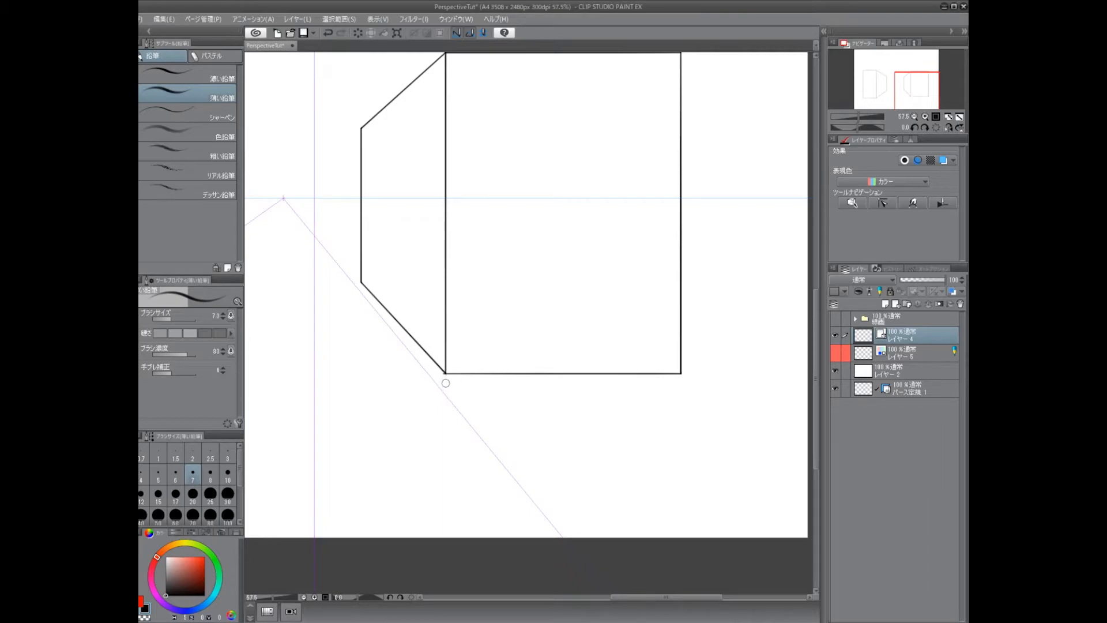
- Redraw the left box's bottom edge to meet its lower receding edge at the front corner, and trim the leftover ends
left_click_drag(371, 343, 673, 287)
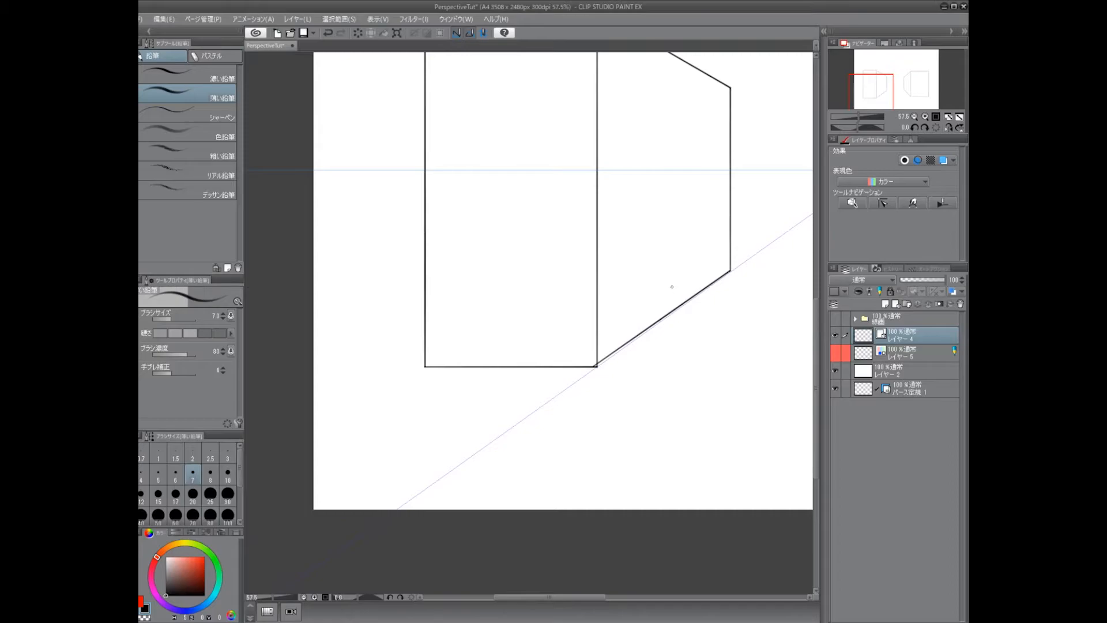
left_click_drag(599, 364, 417, 363)
key("ctrl+z")
left_click_drag(429, 374, 423, 367)
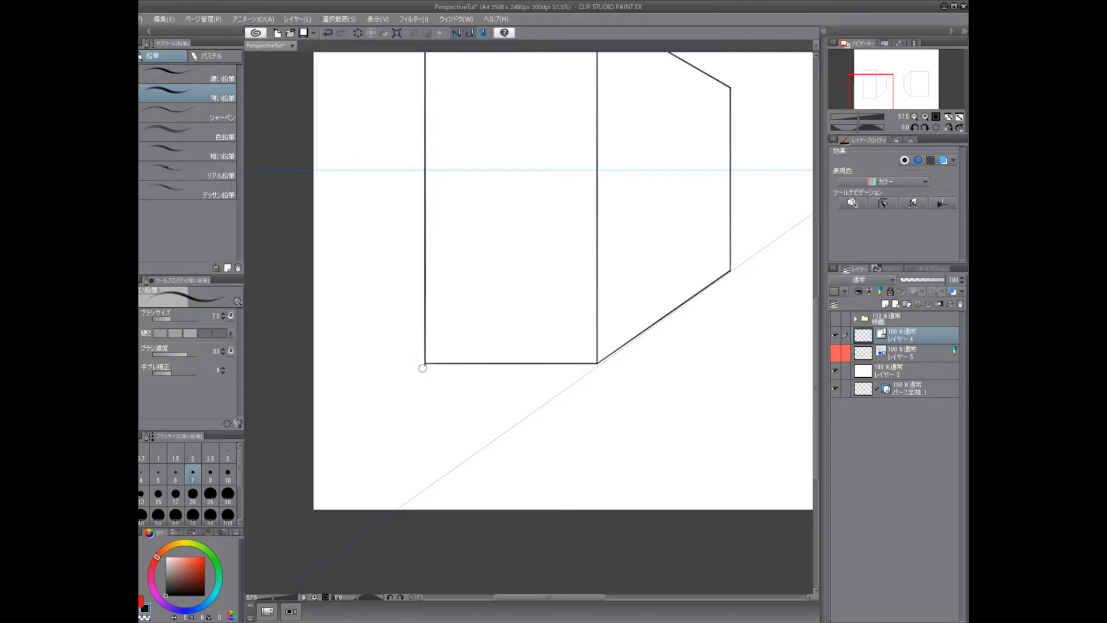
- Compare the corners of the draft boxes on レイヤー 5 with the cleaned vector boxes, and return to レイヤー 4
scroll(673, 378, "down", 4)
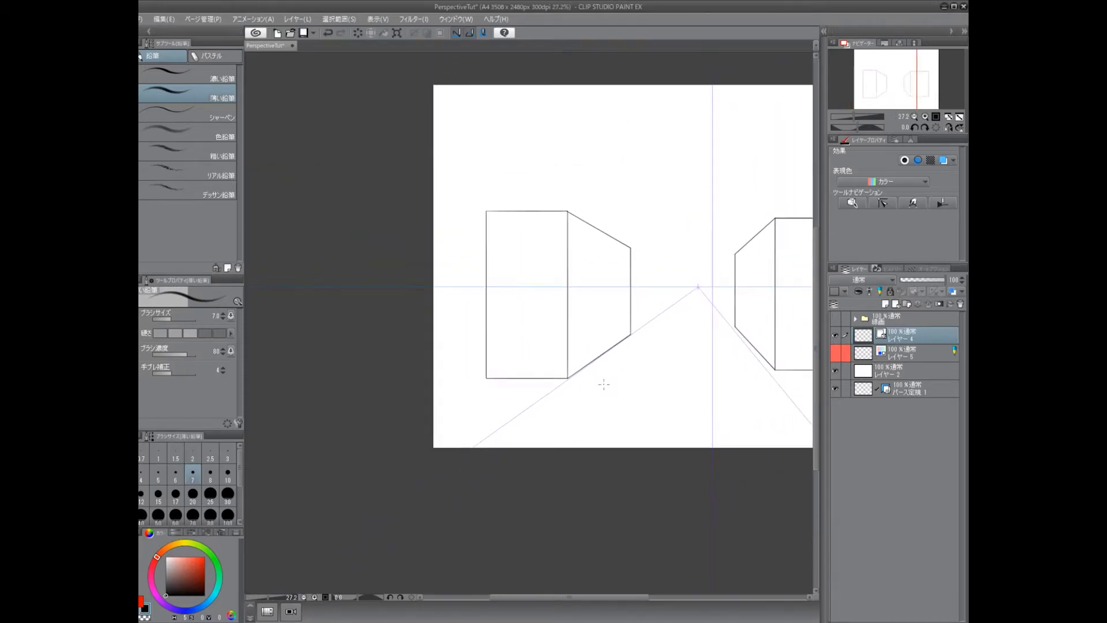
left_click_drag(697, 368, 608, 358)
left_click_drag(721, 395, 675, 386)
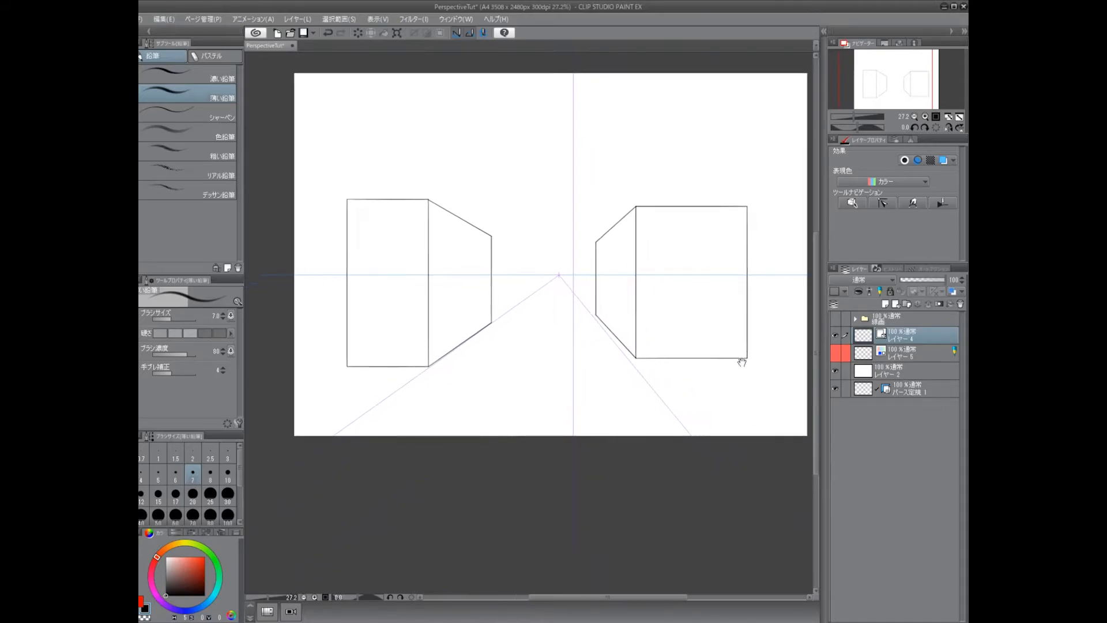
left_click(834, 334)
left_click(835, 353)
left_click(913, 353)
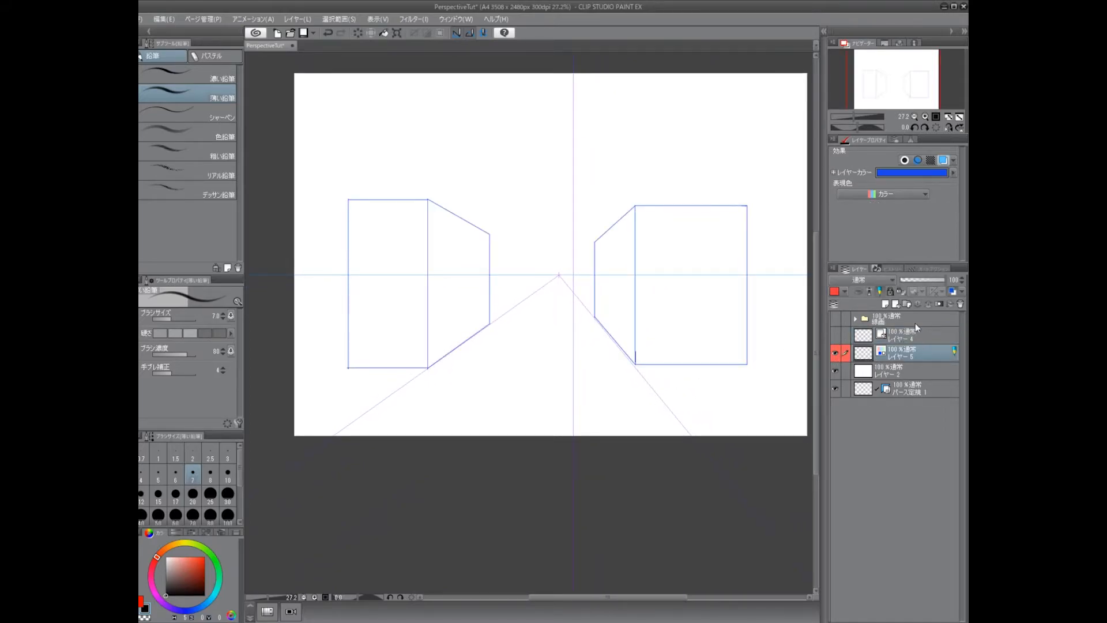
scroll(676, 362, "up", 6)
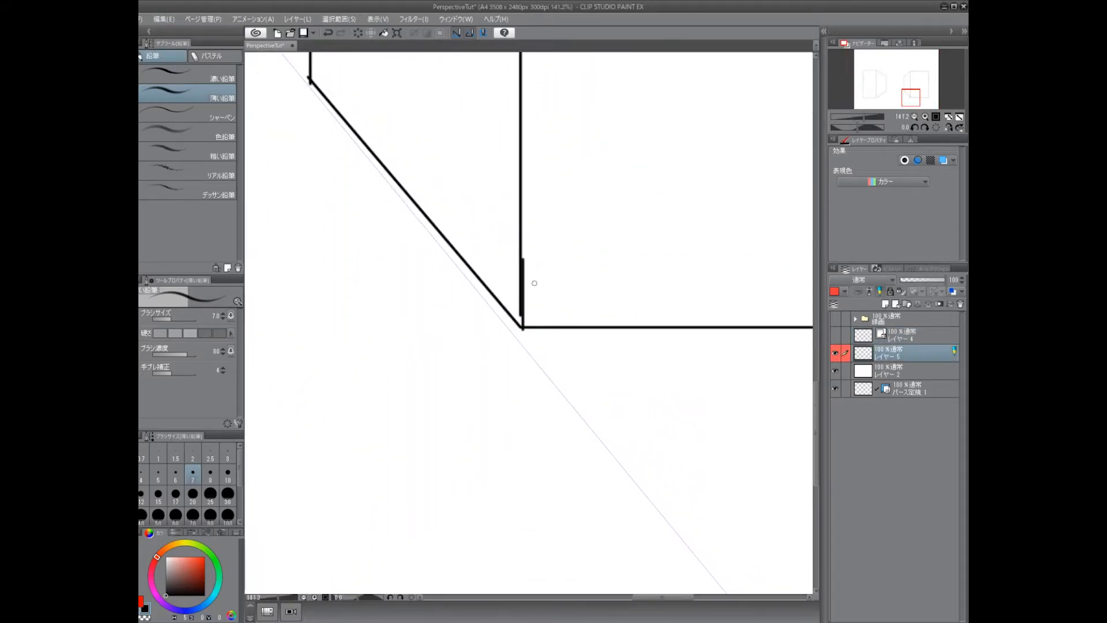
scroll(632, 375, "down", 6)
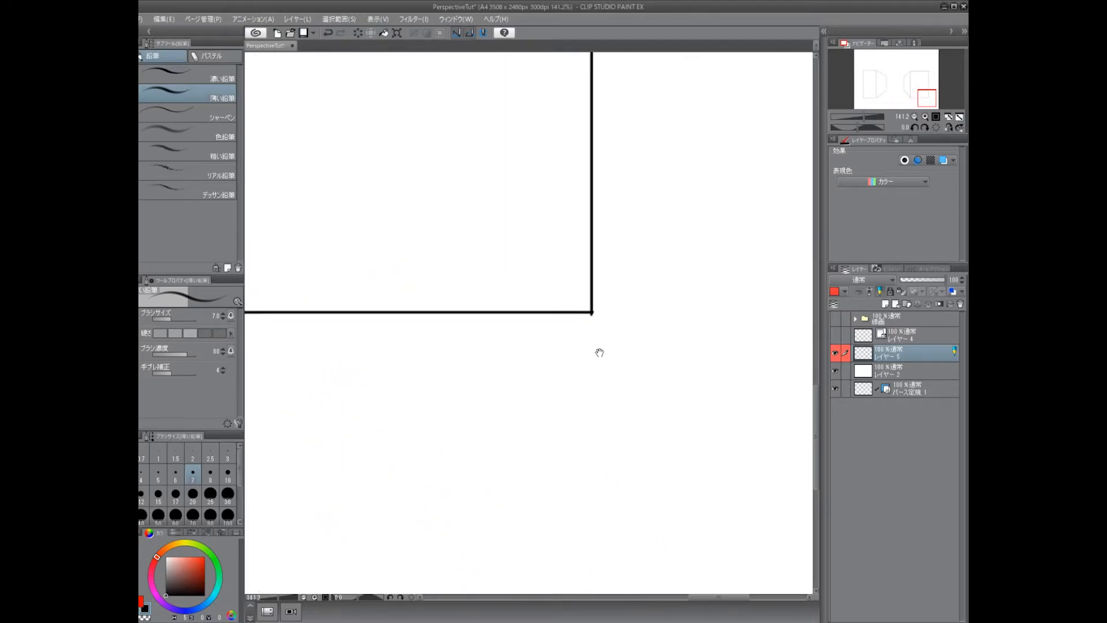
left_click(836, 352)
left_click(834, 335)
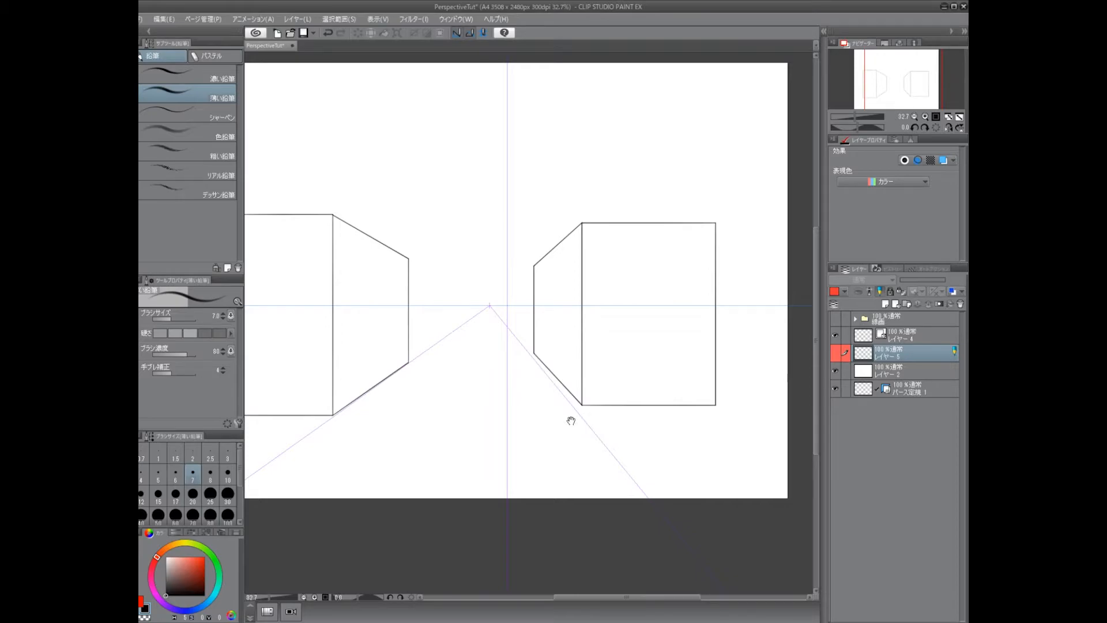
left_click_drag(571, 420, 630, 438)
mouse_move(571, 407)
left_mouse_down()
mouse_move(717, 363)
mouse_move(565, 400)
left_mouse_up()
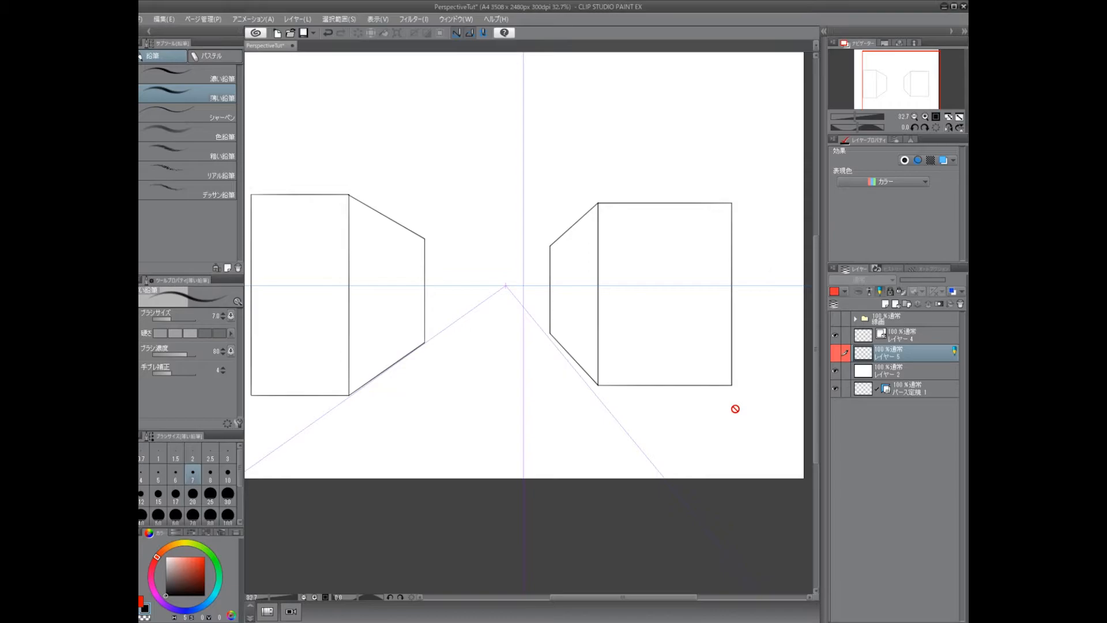
left_click(899, 335)
- Try drawing straight lines from the vanishing point up into the empty area between the boxes
left_click_drag(574, 142, 664, 296)
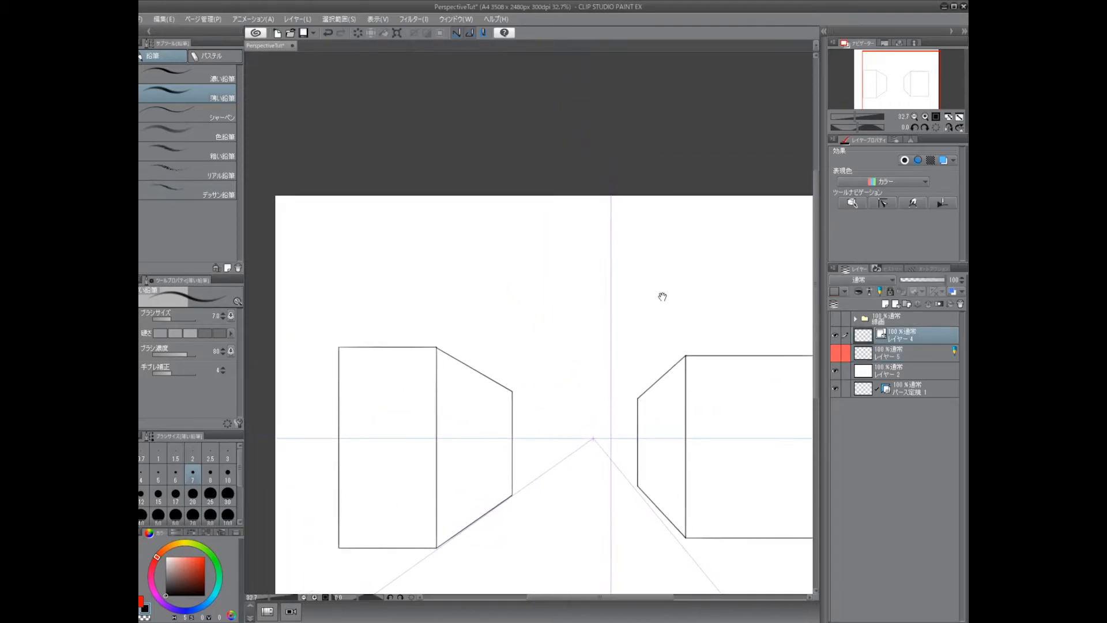
left_click_drag(613, 385, 570, 299)
left_click_drag(583, 187, 588, 204)
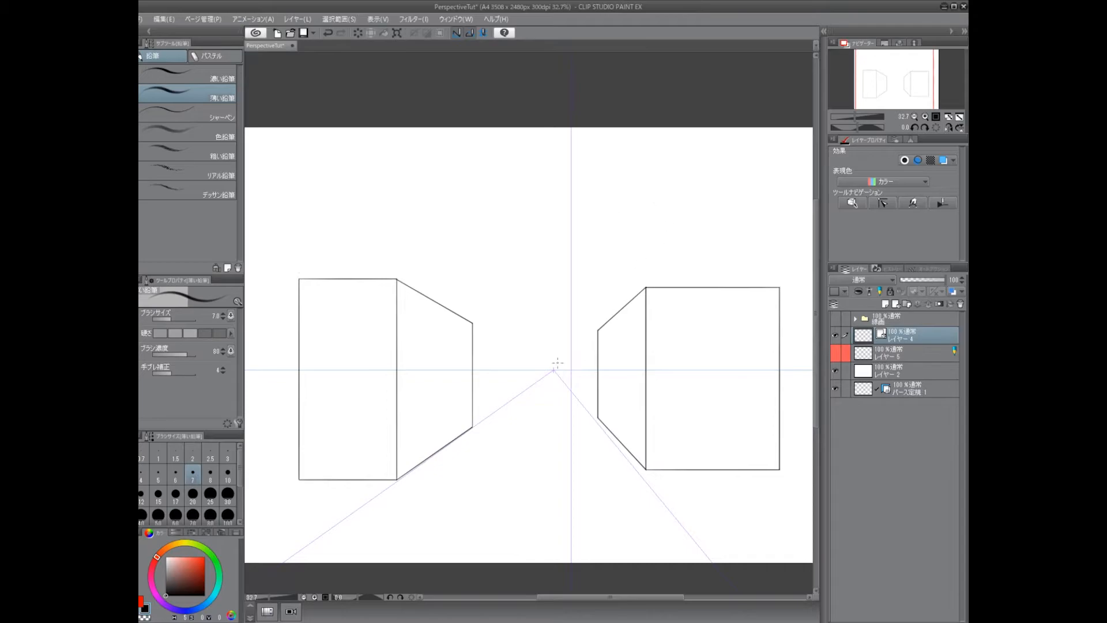
mouse_move(552, 372)
left_mouse_down()
mouse_move(520, 249)
mouse_move(471, 174)
mouse_move(485, 159)
mouse_move(530, 239)
mouse_move(561, 371)
mouse_move(623, 147)
left_mouse_up()
key("ctrl+z")
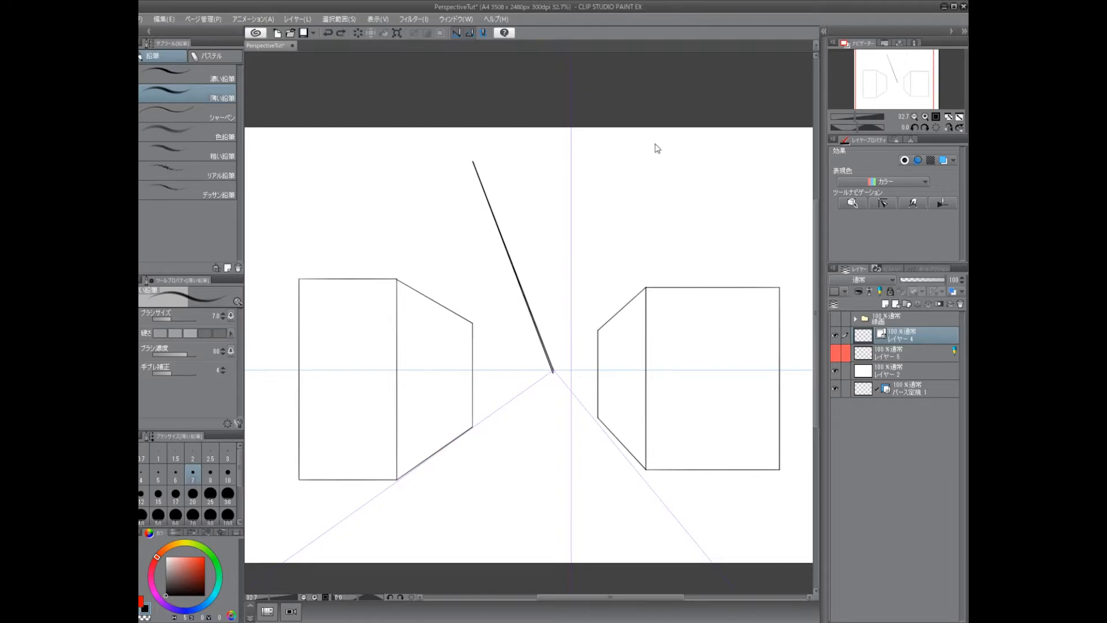
key("ctrl+z")
- Draw a third box above the vanishing point with a front rectangle, two converging bottom edges and a rear horizontal edge
mouse_move(493, 274)
left_mouse_down()
mouse_move(579, 273)
mouse_move(578, 177)
left_mouse_up()
mouse_move(494, 285)
left_mouse_down()
mouse_move(495, 166)
mouse_move(518, 188)
mouse_move(638, 187)
left_mouse_up()
scroll(571, 268, "up", 4)
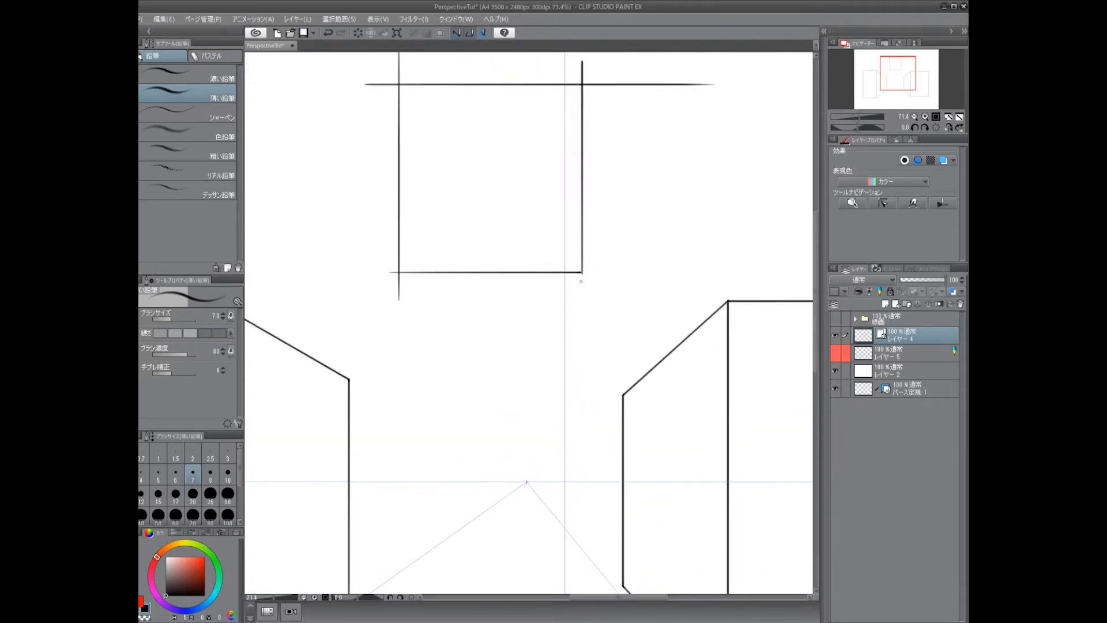
left_click_drag(580, 272, 552, 380)
left_click_drag(398, 273, 455, 368)
left_click_drag(579, 333, 363, 334)
- Erase the vector lines overshooting the corners of the third box's front rectangle and underside
scroll(615, 343, "down", 3)
left_click(493, 217)
left_click(504, 203)
left_click(597, 210)
left_click(628, 216)
left_click_drag(596, 337, 575, 365)
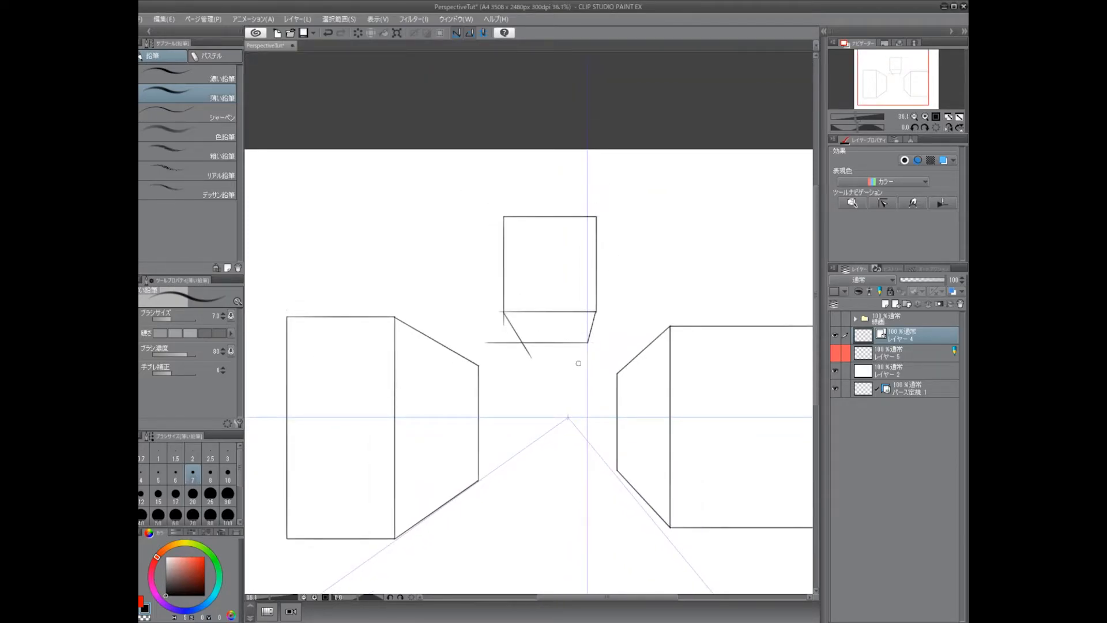
left_click_drag(489, 342, 532, 354)
left_click(501, 315)
scroll(526, 357, "down", 5)
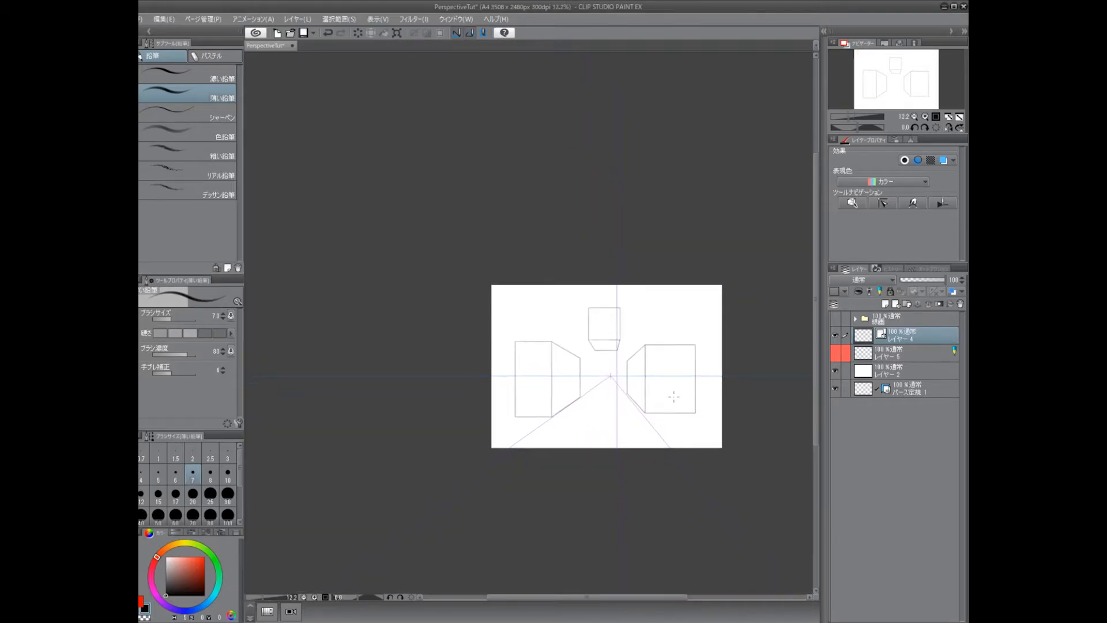
scroll(618, 377, "up", 5)
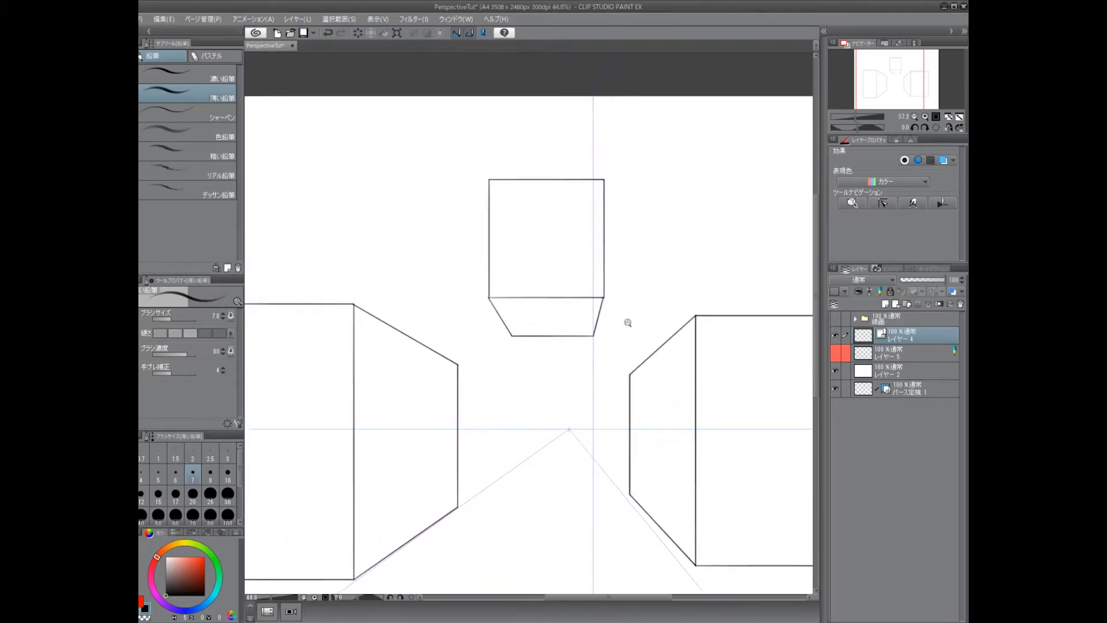
scroll(686, 379, "down", 3)
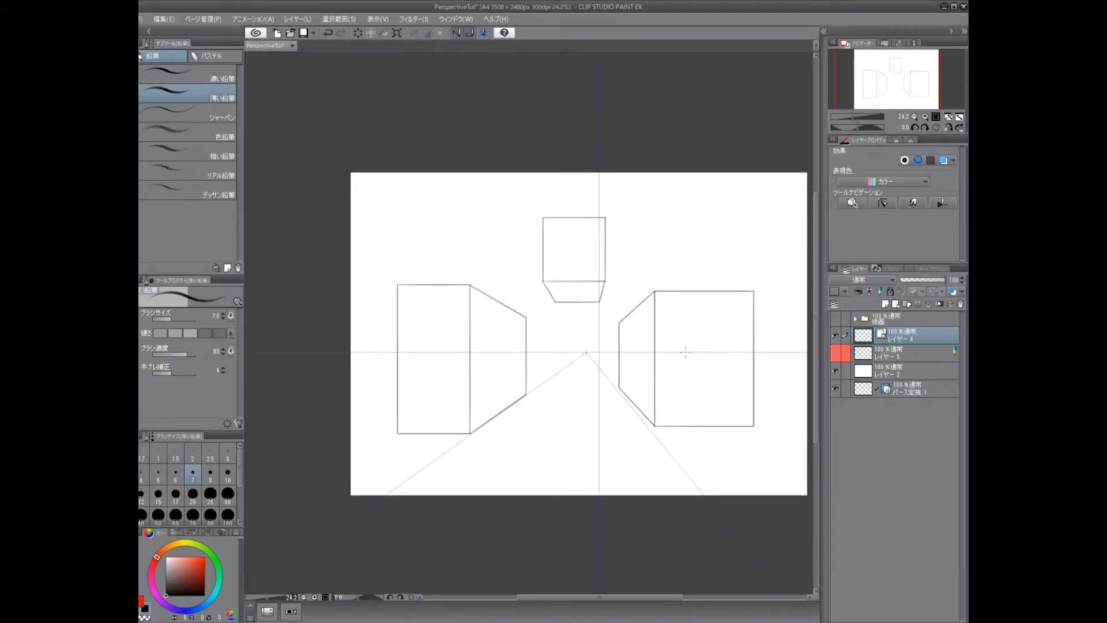
- Draw the horizon line across the page along the ruler's eye level, leaving it out inside both side boxes
left_click_drag(681, 369, 715, 388)
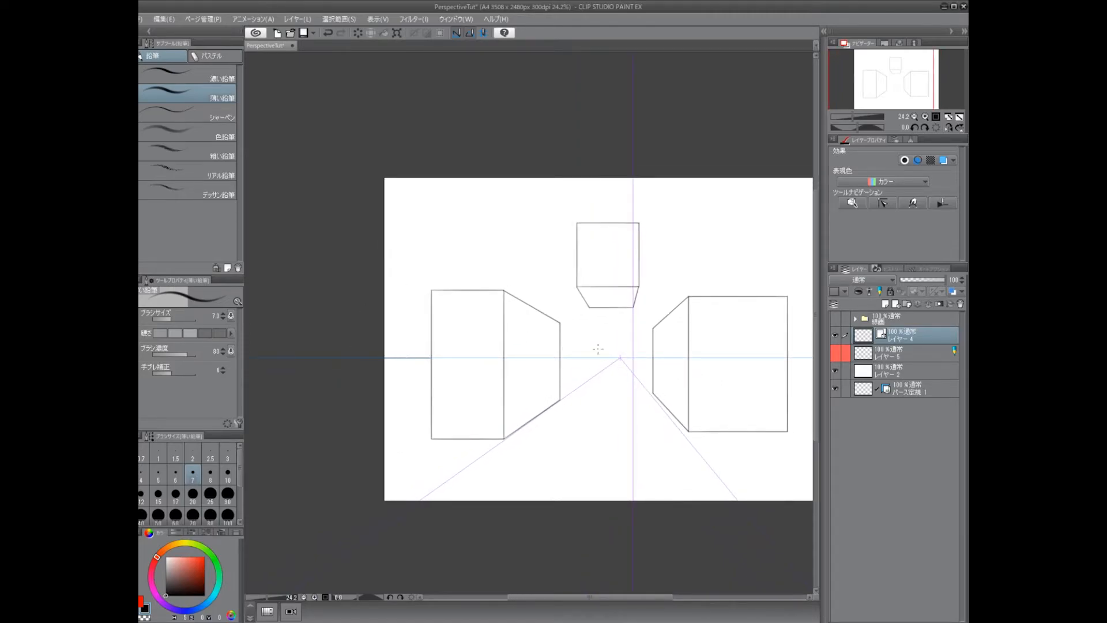
scroll(601, 367, "up", 3)
scroll(557, 354, "down", 3)
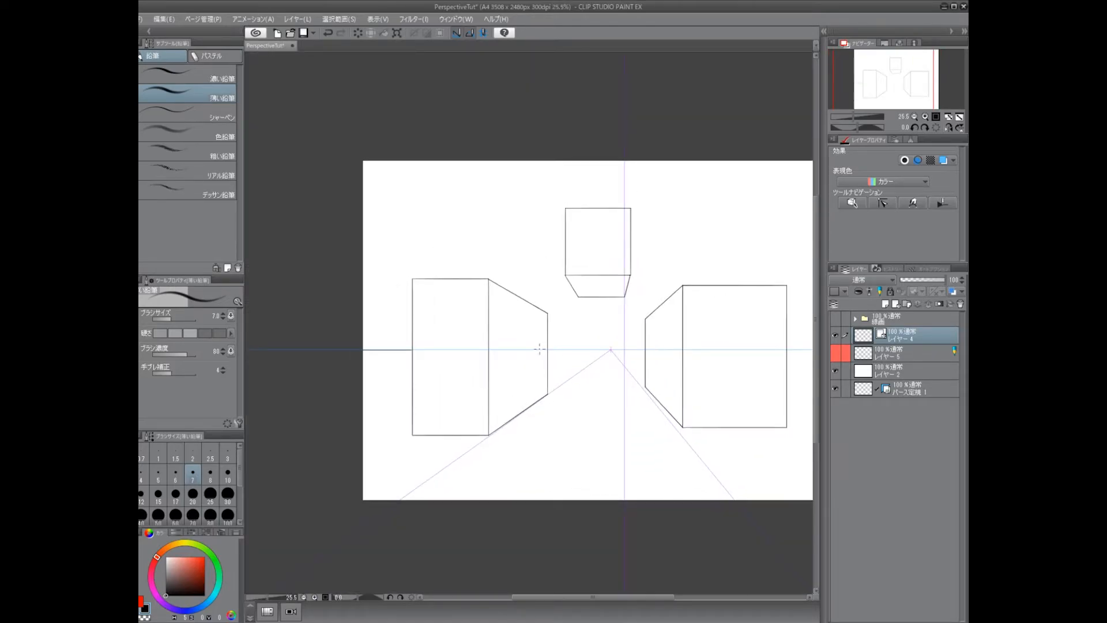
left_click_drag(538, 349, 814, 345)
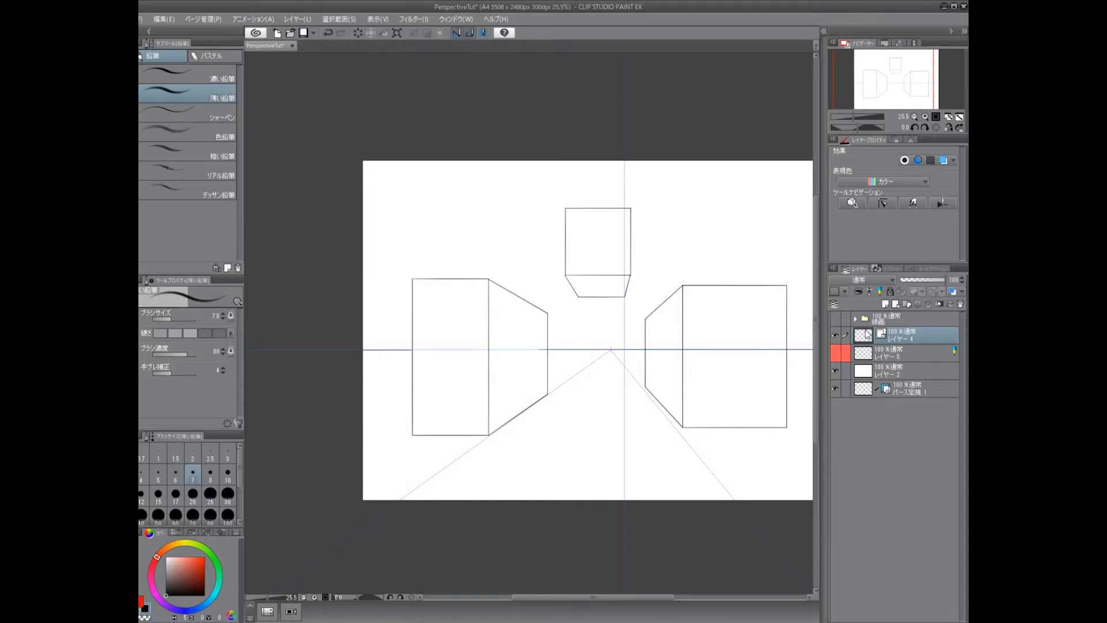
left_click_drag(657, 339, 543, 357)
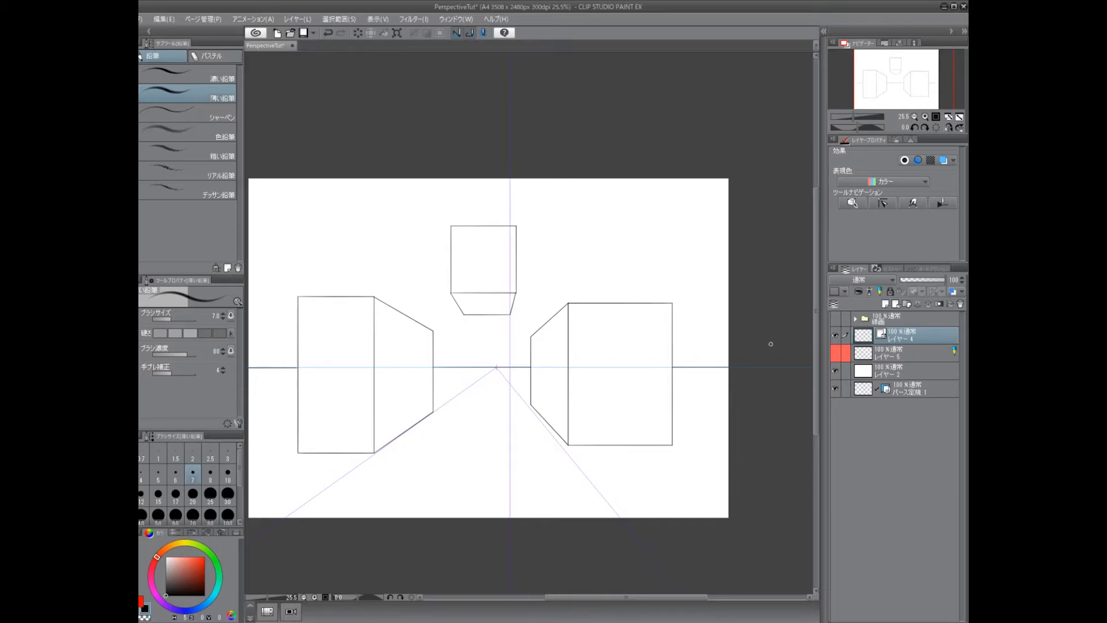
- Hide レイヤー 4 and the パース定規 1 ruler layer, and make レイヤー 2 the active layer
left_click(835, 335)
left_click(836, 389)
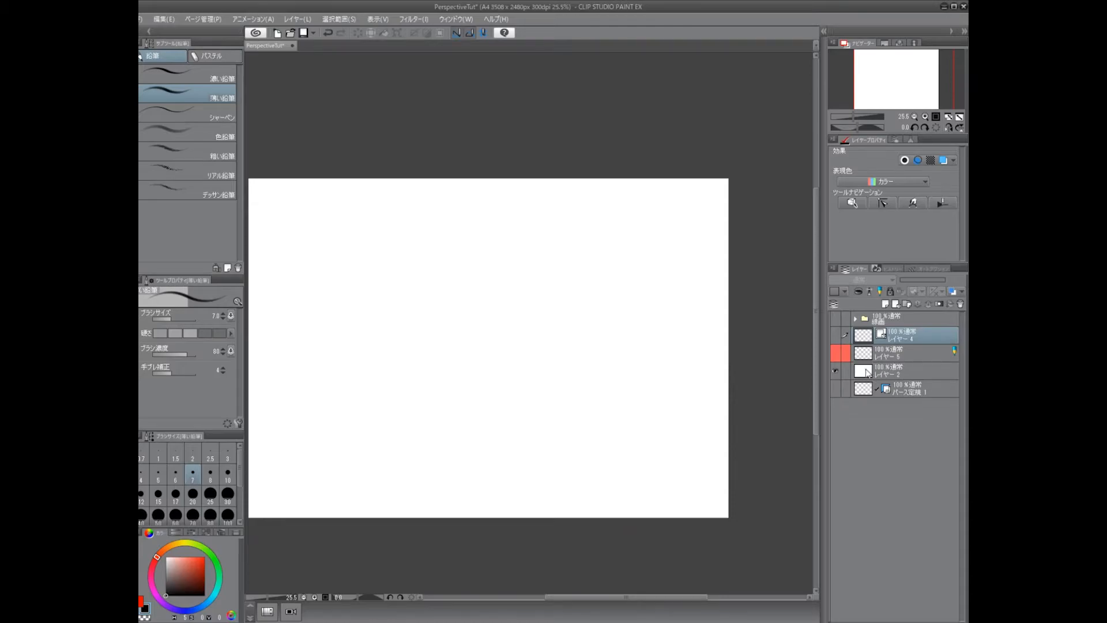
left_click(895, 373)
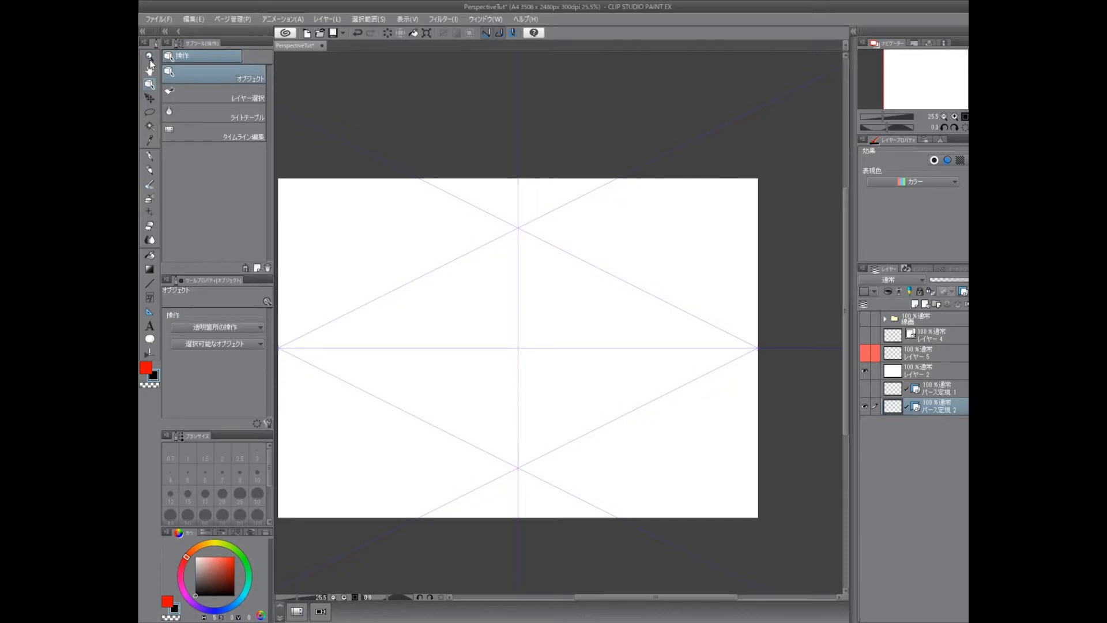
- Toggle the visibility of the パース定規 2 layer and examine its two-point perspective guides around the horizon with レイヤー 2 active
left_click(535, 315)
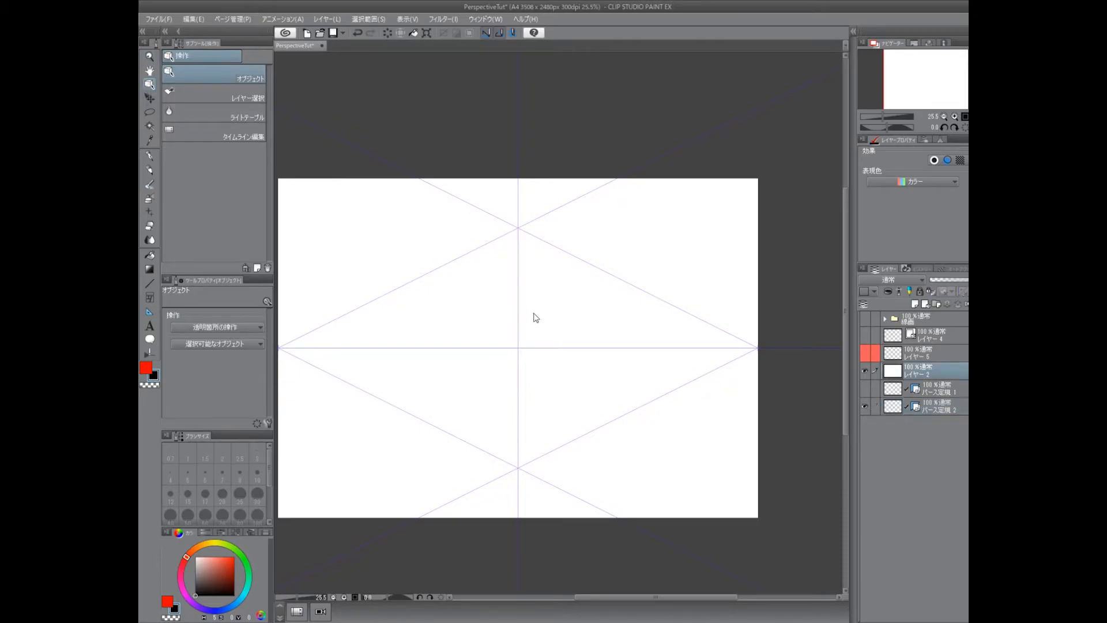
left_click(887, 406)
left_click(864, 406)
left_click(864, 407)
left_click(584, 342)
scroll(524, 332, "up", 2)
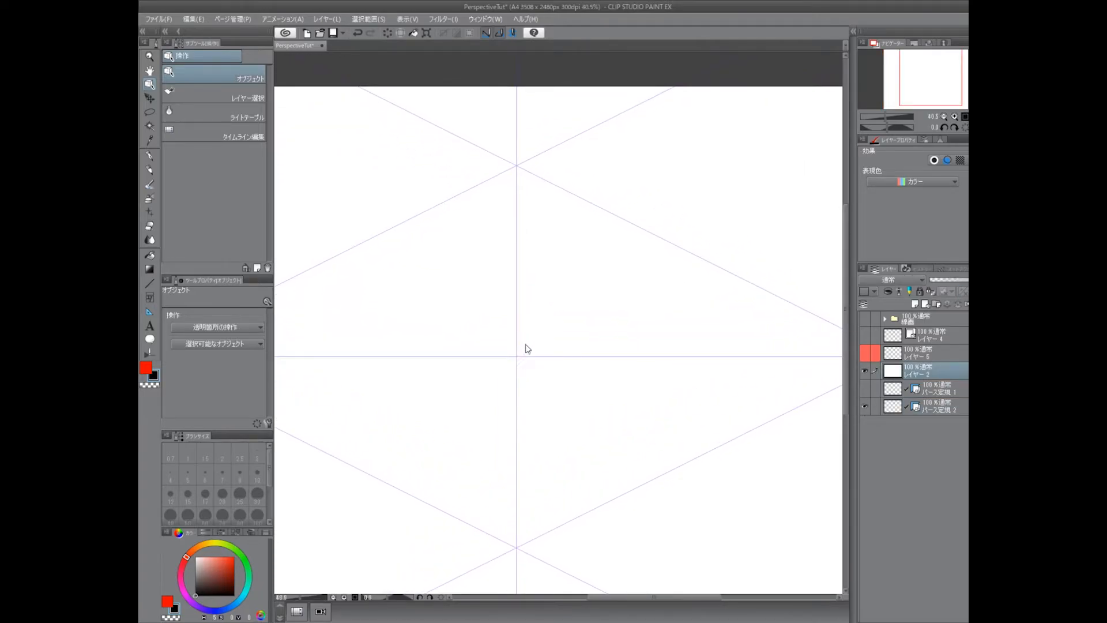
scroll(551, 337, "down", 1)
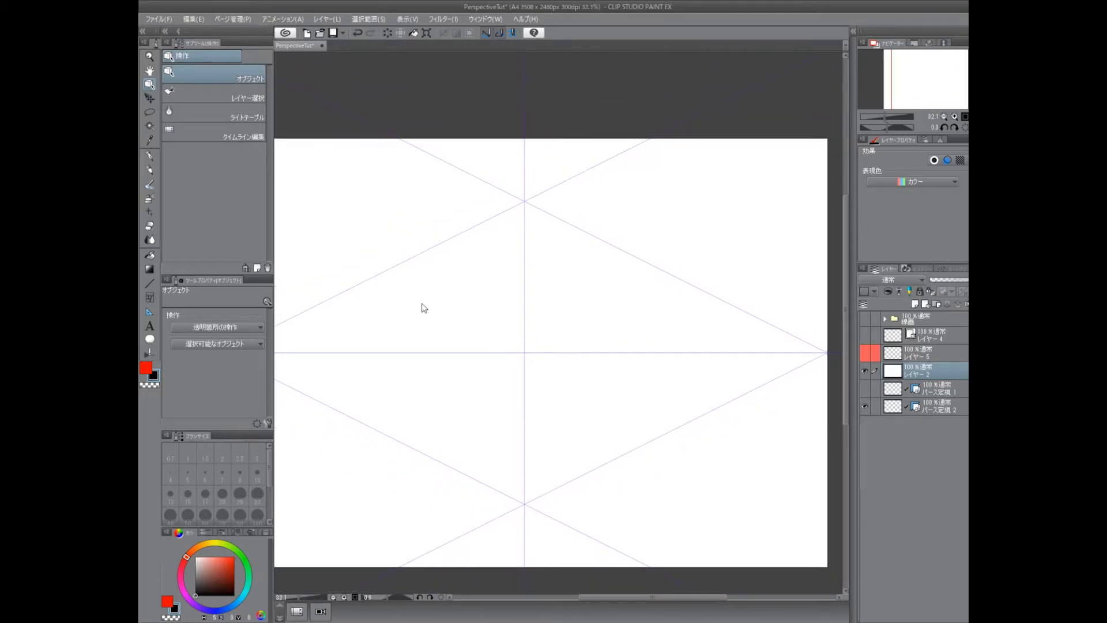
left_click(208, 97)
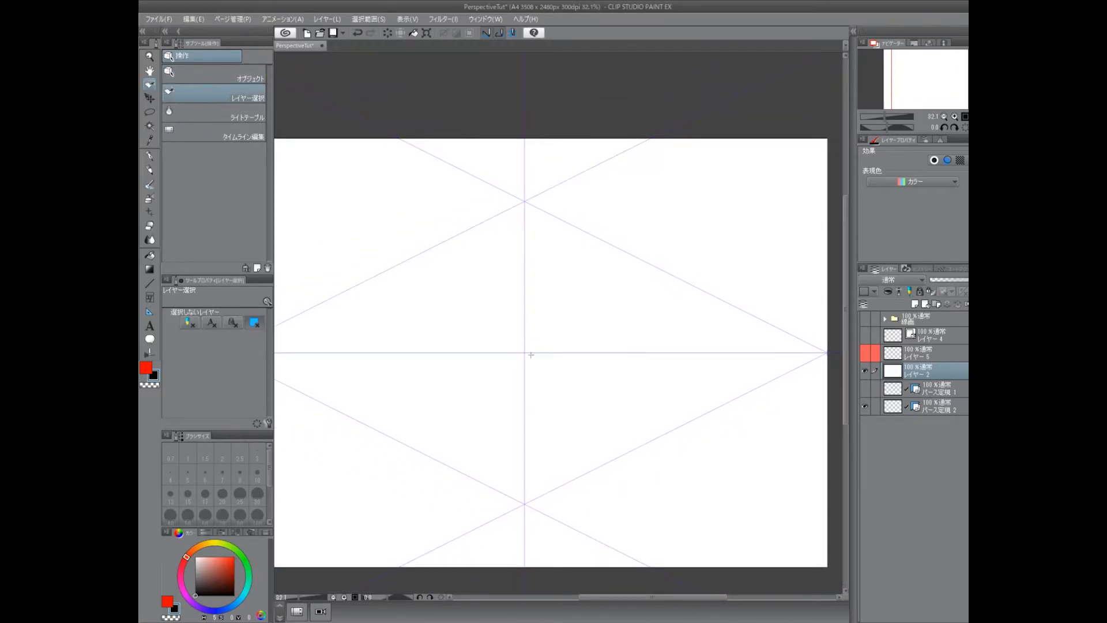
left_click(191, 80)
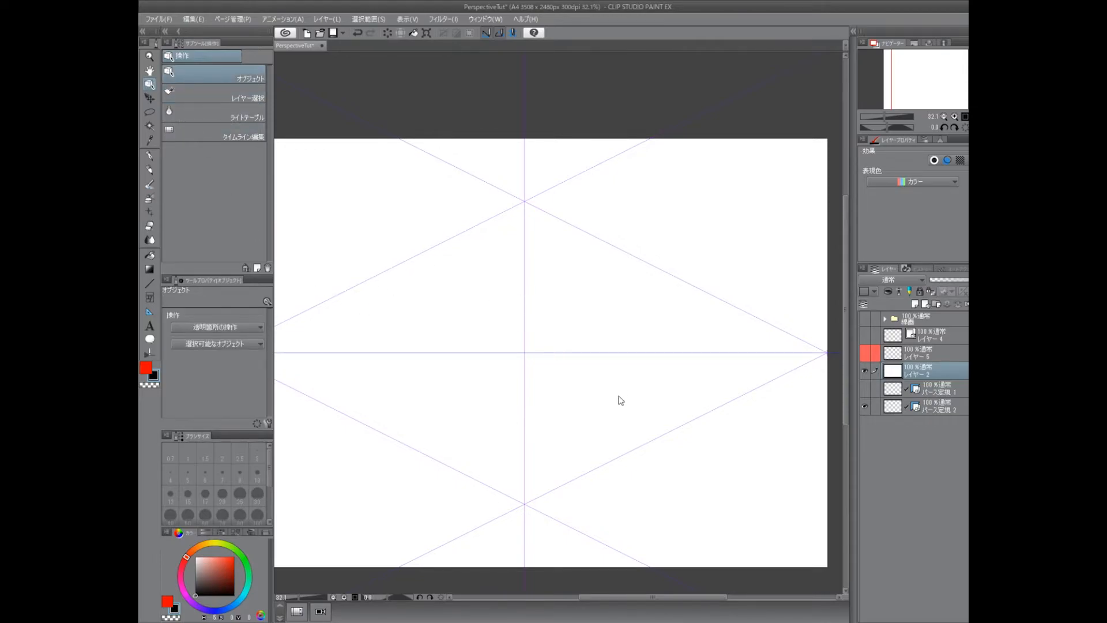
left_click_drag(578, 368, 640, 339)
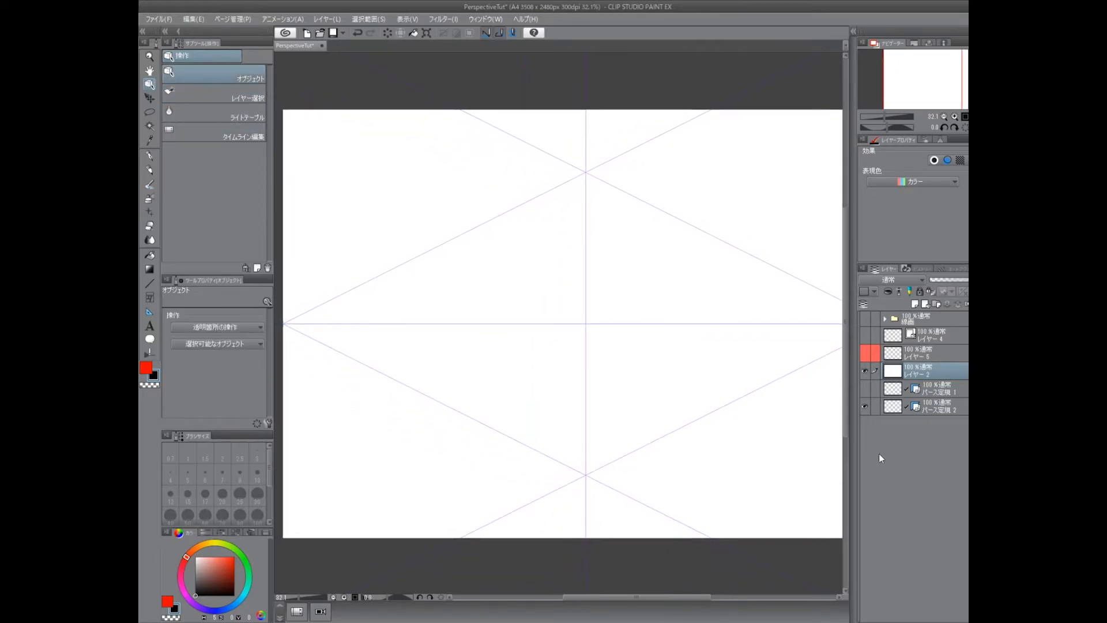
- Move レイヤー 2 below both perspective ruler layers and make パース定規 2 the active layer
left_click(895, 411)
left_click(594, 468)
left_click(899, 409)
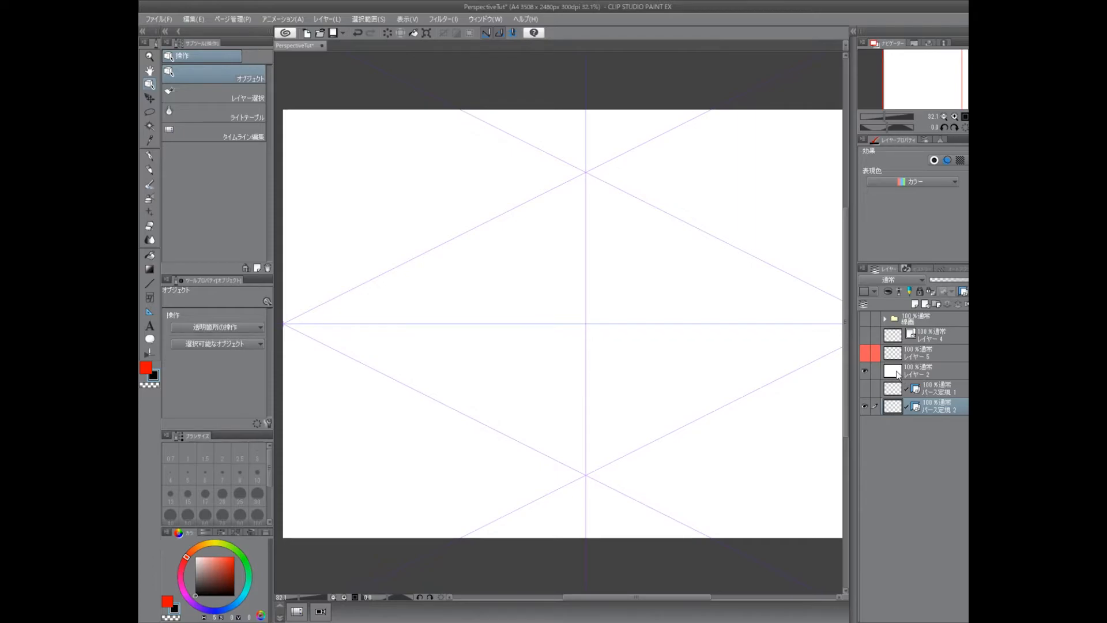
left_click(897, 374)
left_click_drag(895, 376, 898, 410)
left_click(898, 390)
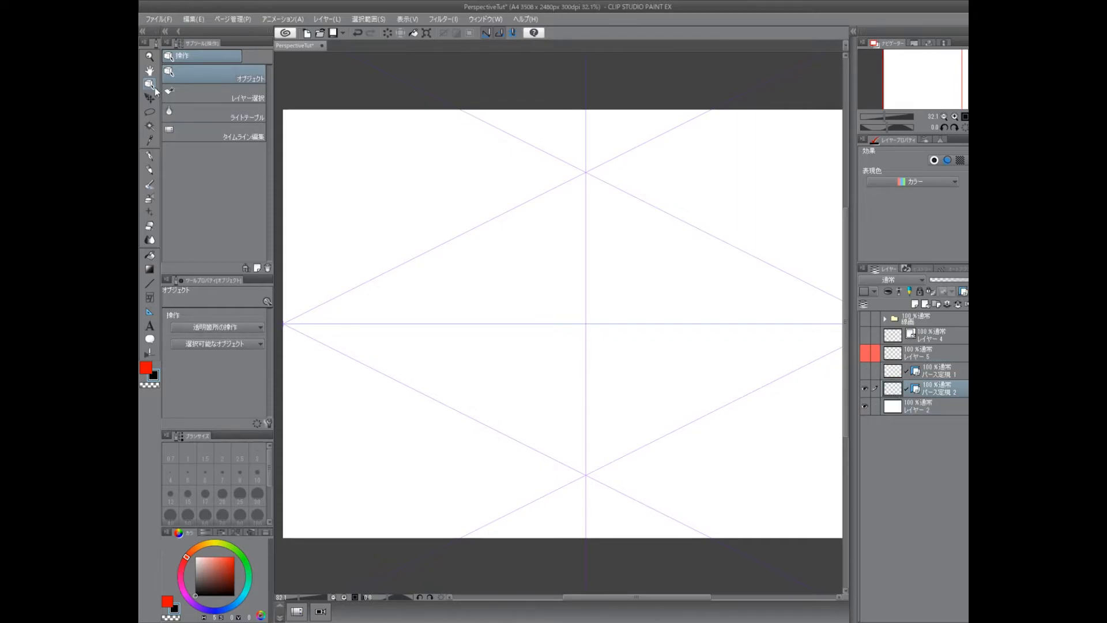
- Select the two-point perspective ruler with the Object tool and move its eye level lower on the page
left_click(585, 173)
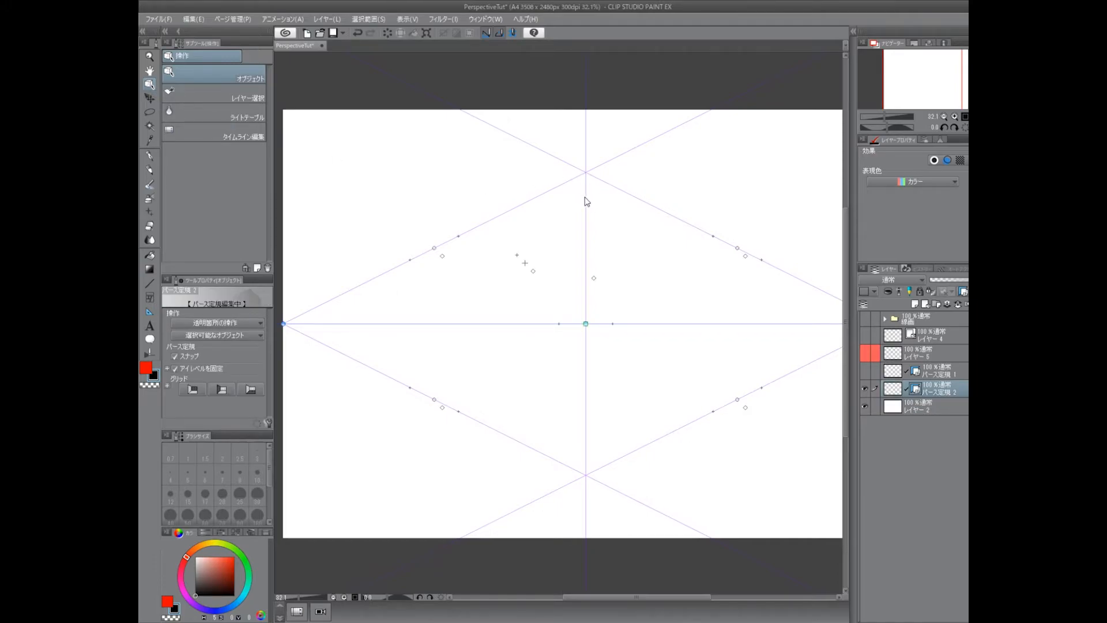
left_click(150, 85)
left_click(864, 388)
left_click(865, 388)
left_click(586, 325)
left_click_drag(587, 326, 583, 377)
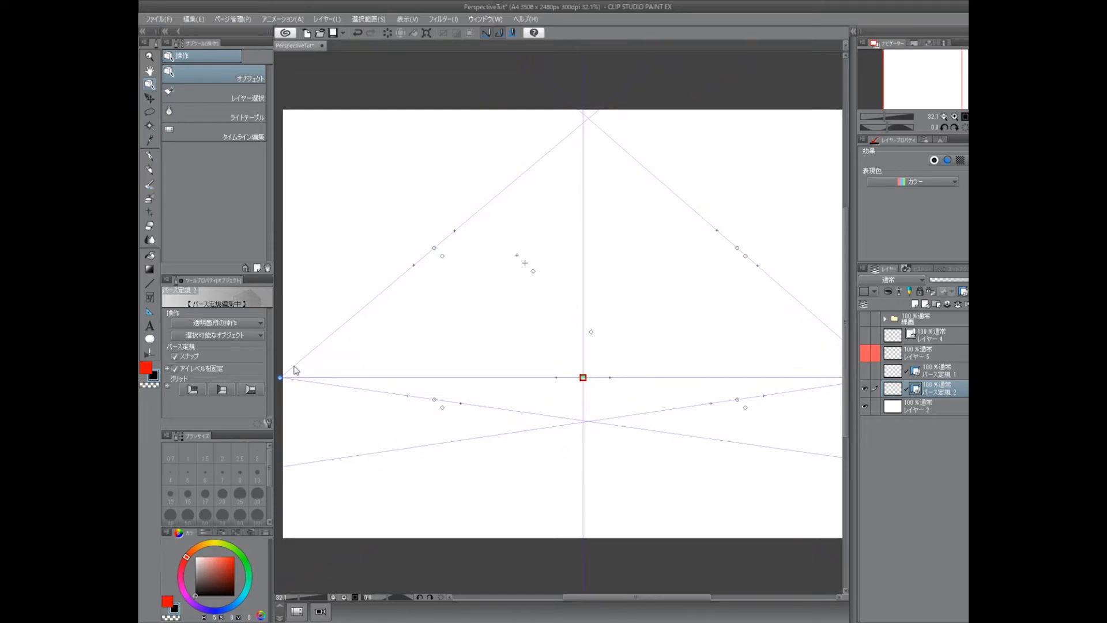
- Flatten the ruler's upper-left guide line and raise the eye level back towards the middle of the page
scroll(499, 348, "down", 2)
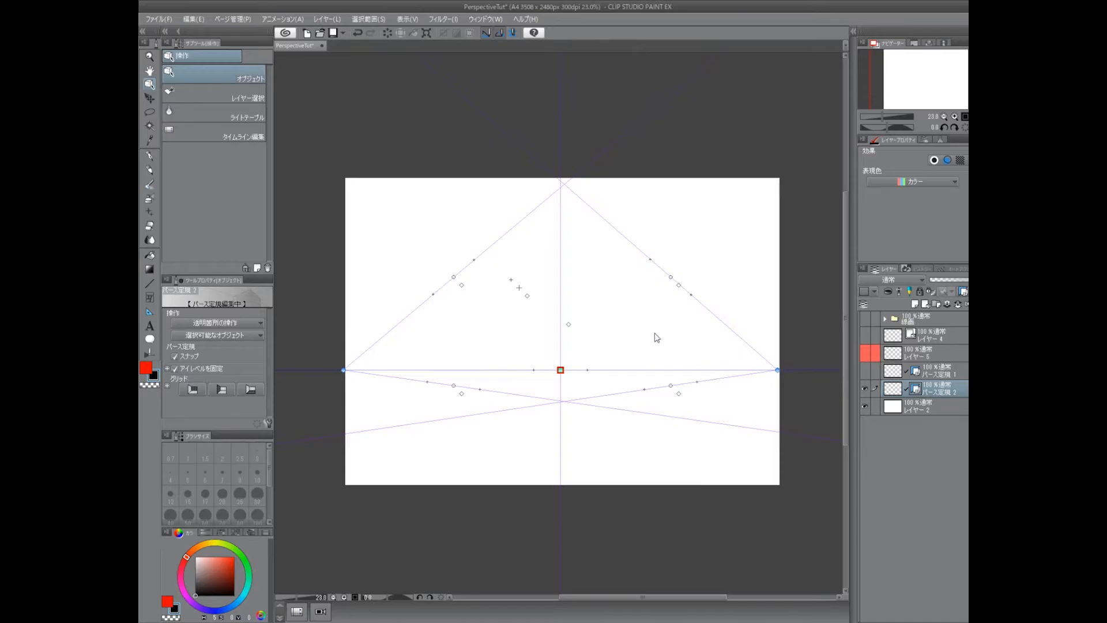
left_click_drag(454, 277, 477, 296)
scroll(513, 316, "up", 2)
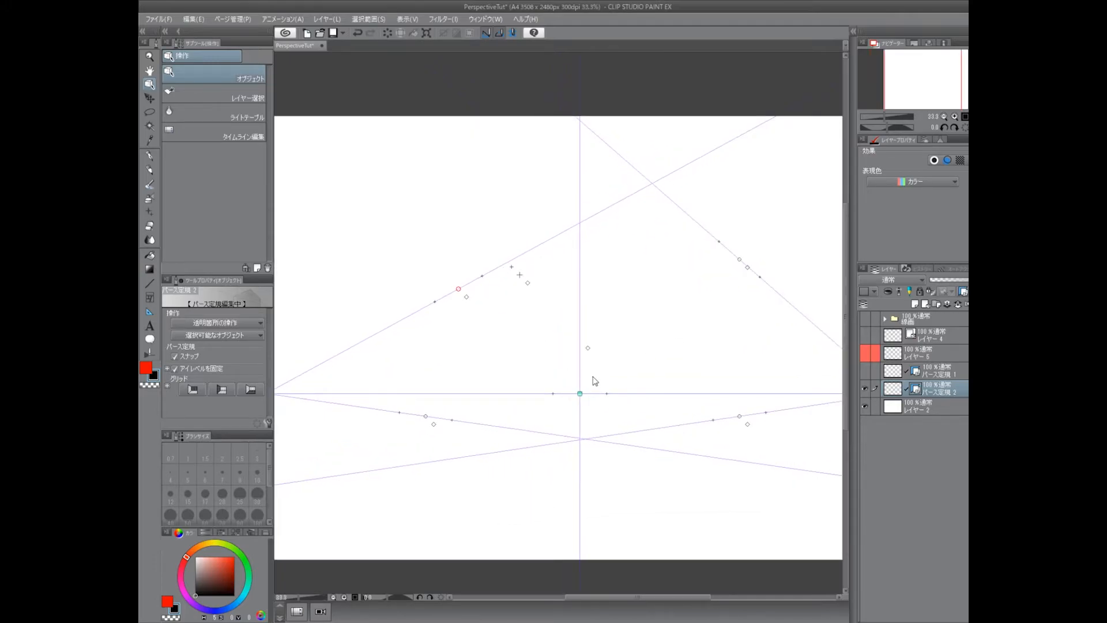
left_click_drag(581, 394, 574, 353)
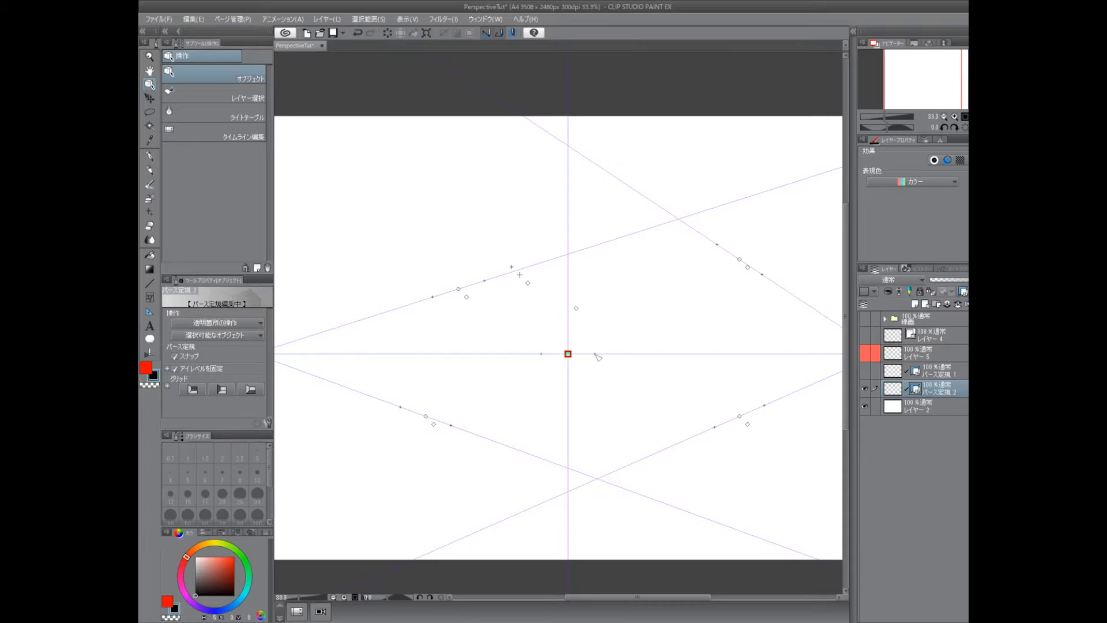
- Try tilting the ruler's eye level out of horizontal by its rotation handle, and undo the tilt
left_click_drag(597, 357, 545, 353)
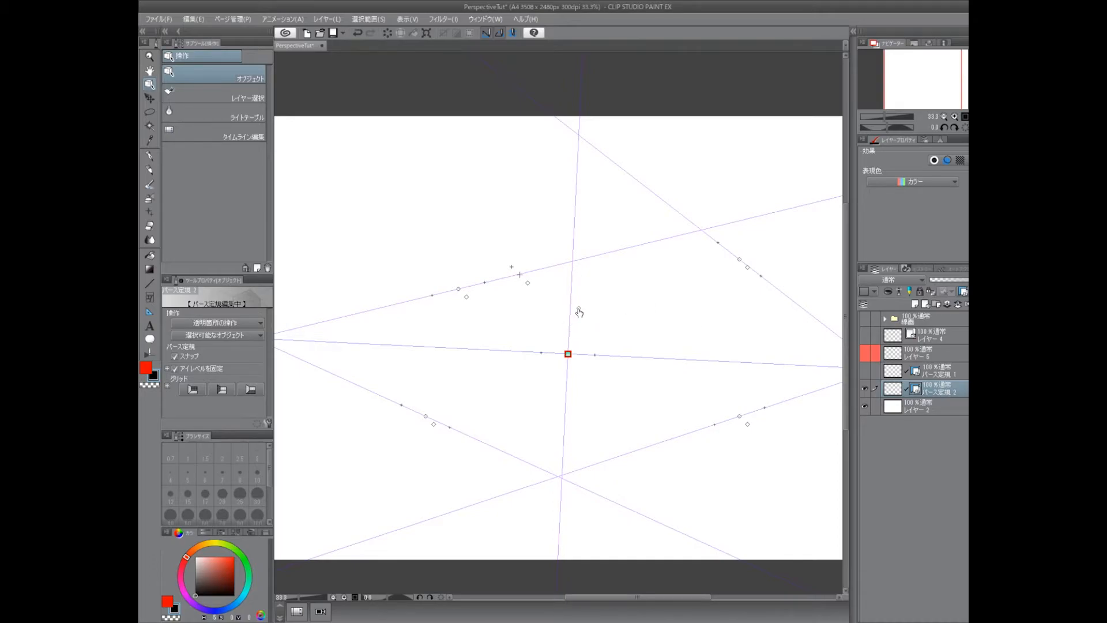
left_click(579, 310)
left_click_drag(596, 354, 606, 356)
key("ctrl+z")
key("ctrl+y")
key("ctrl+y")
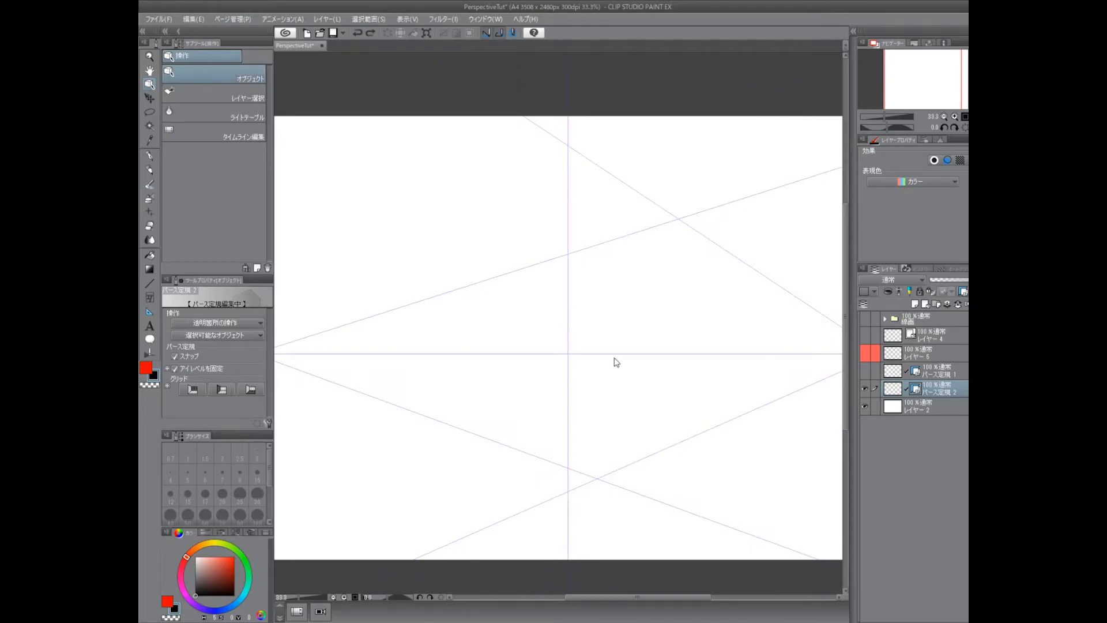
left_click(579, 359)
- Create a new vector layer above レイヤー 4 and hide レイヤー 4
left_click(872, 336)
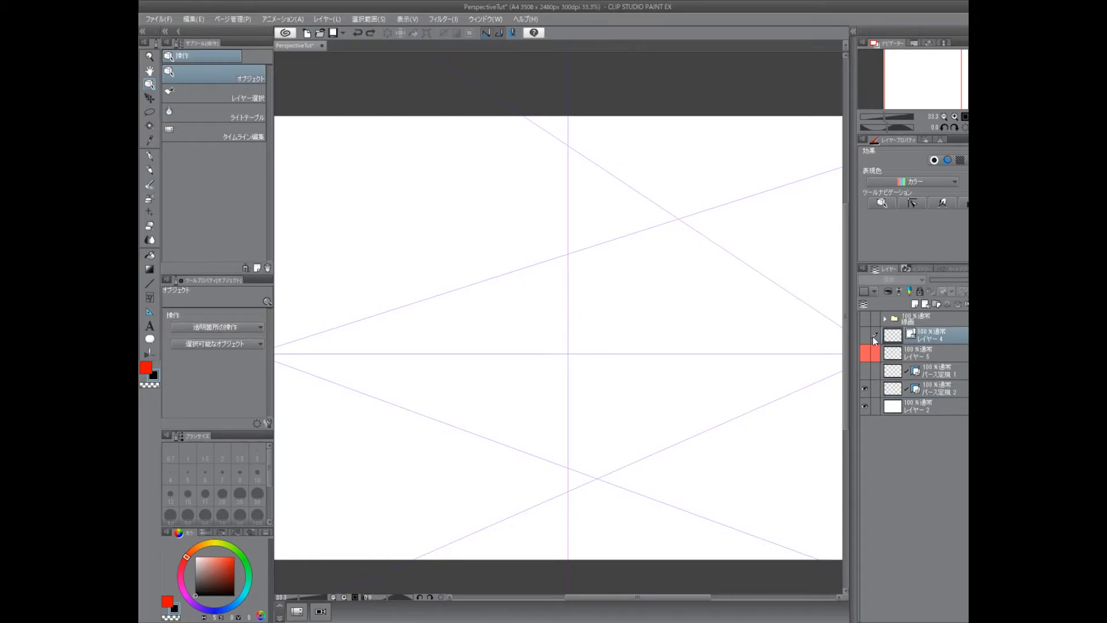
left_click(864, 336)
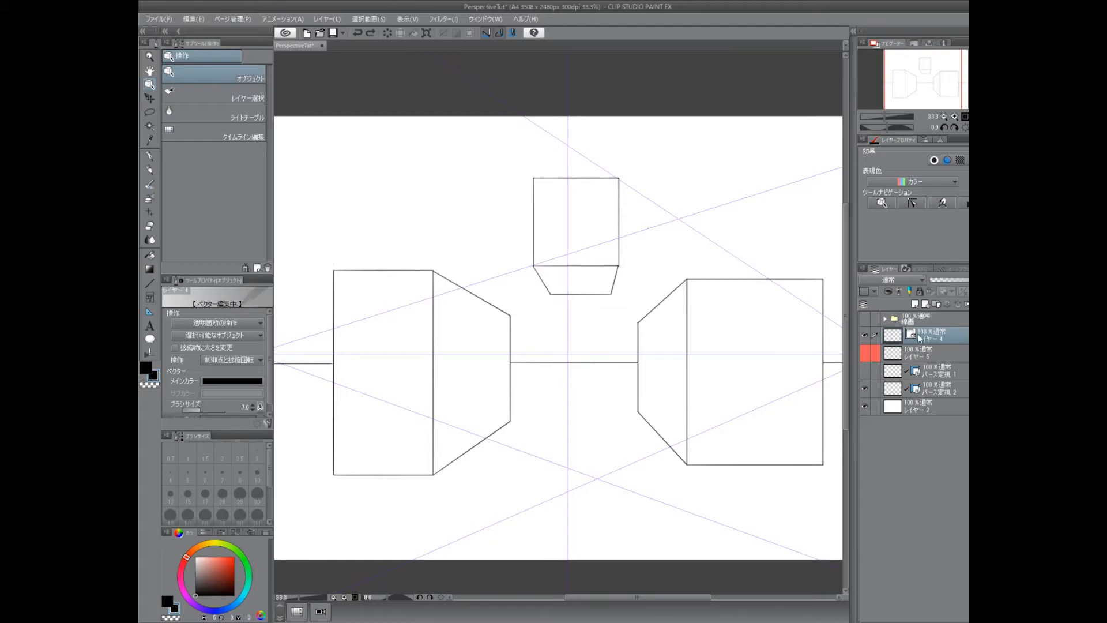
left_click(925, 305)
left_click(865, 353)
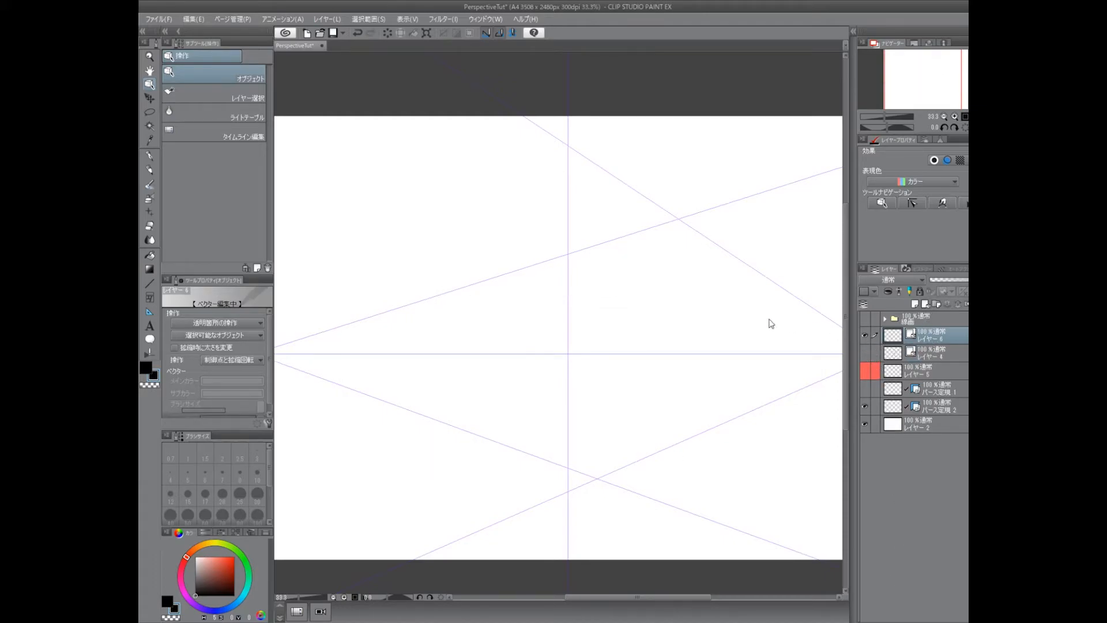
- Draw test strokes with 薄い鉛筆: one vertical, one along the eye level, and two towards each vanishing point
left_click(149, 171)
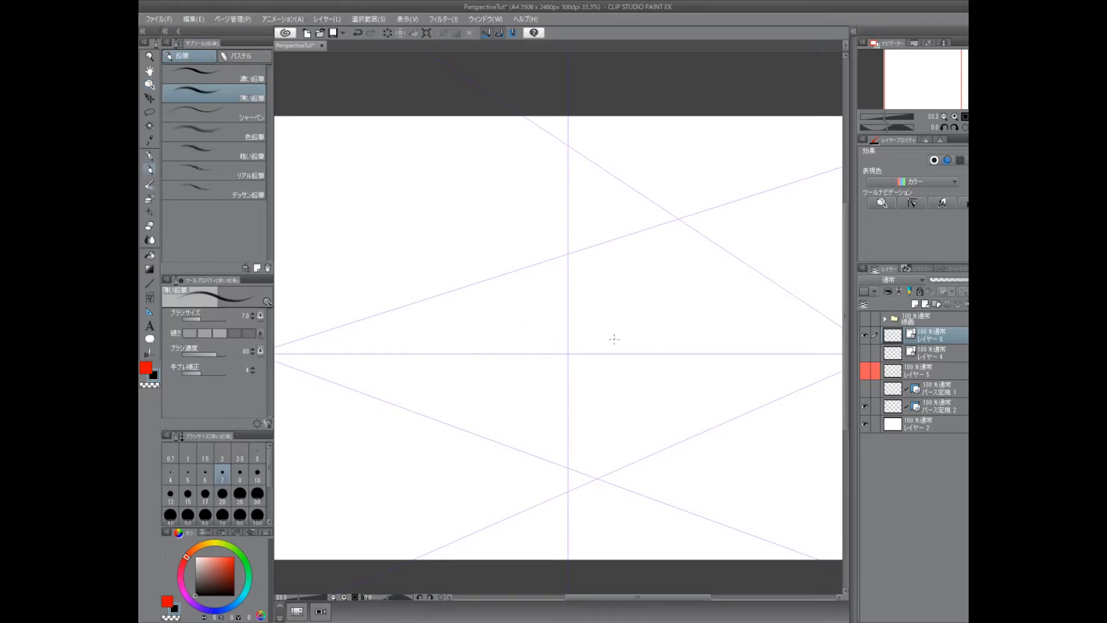
left_click_drag(592, 429, 606, 246)
mouse_move(489, 358)
left_mouse_down()
mouse_move(720, 391)
mouse_move(615, 375)
left_mouse_up()
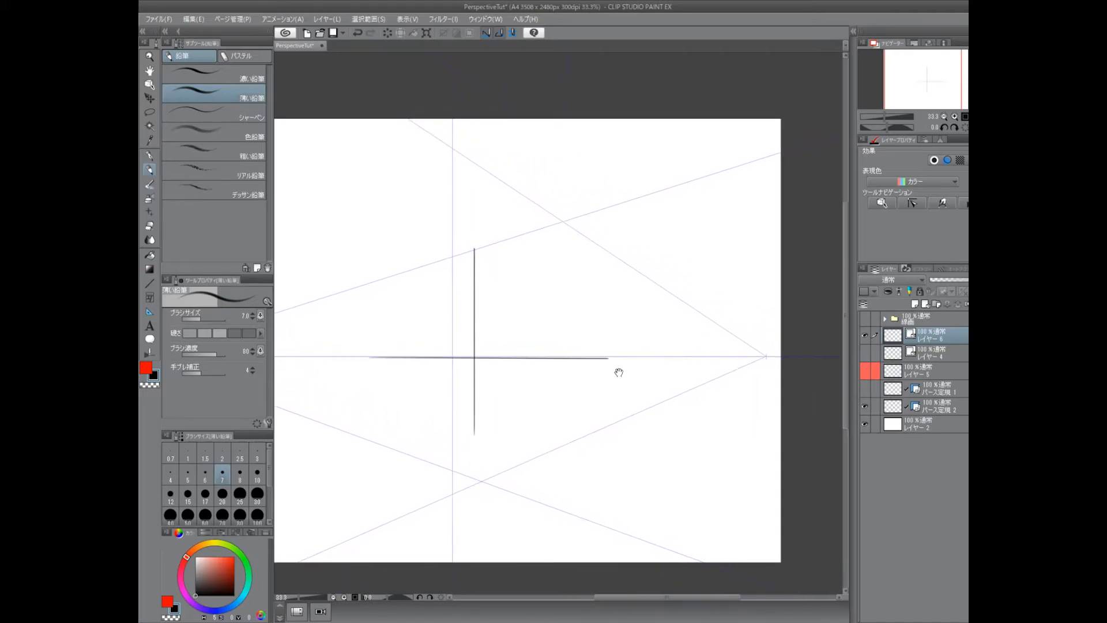
left_click_drag(570, 225, 765, 329)
left_click_drag(602, 431, 741, 384)
left_click_drag(524, 348, 734, 328)
left_click_drag(641, 319, 457, 388)
left_click_drag(635, 411, 436, 399)
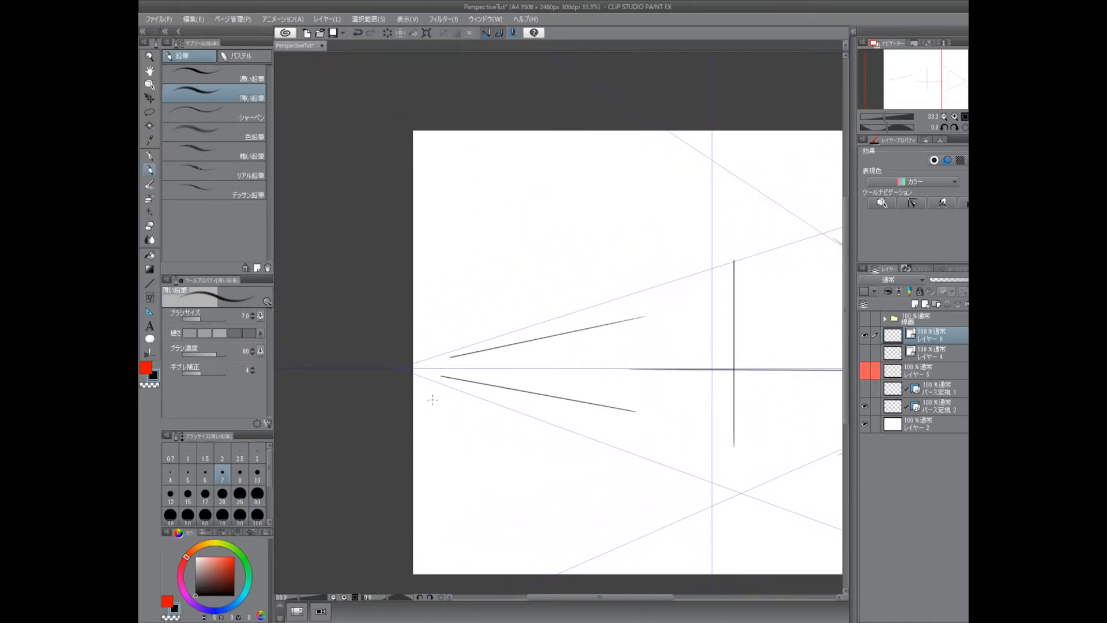
scroll(662, 396, "down", 2)
scroll(663, 396, "right", 5)
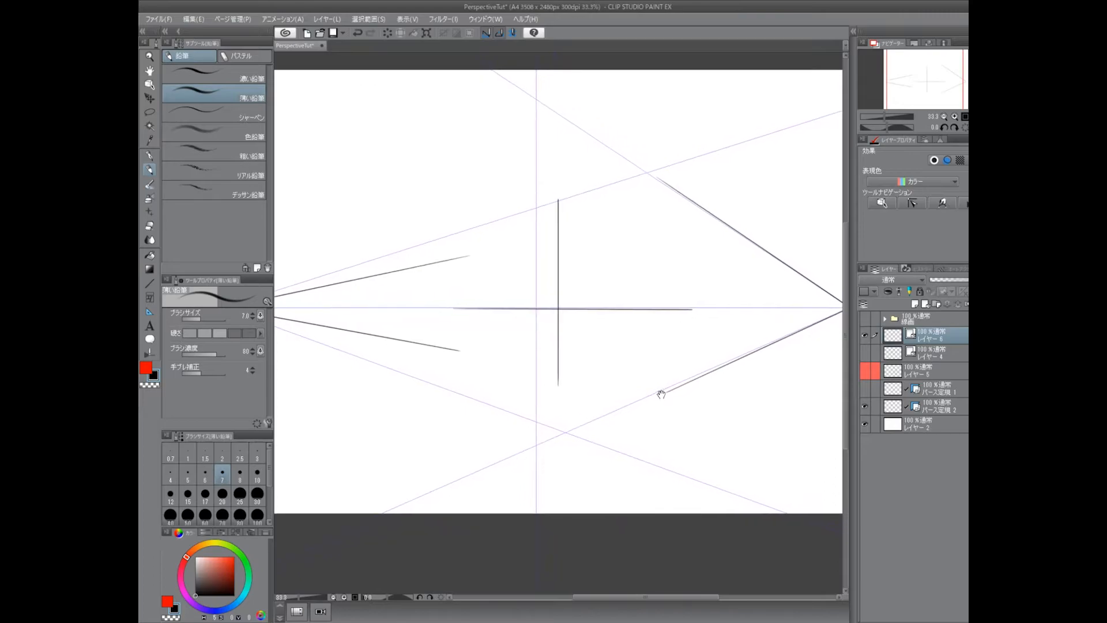
- Select the ruler on パース定規 2 and turn off snapping to its vertical guide
left_click(900, 408)
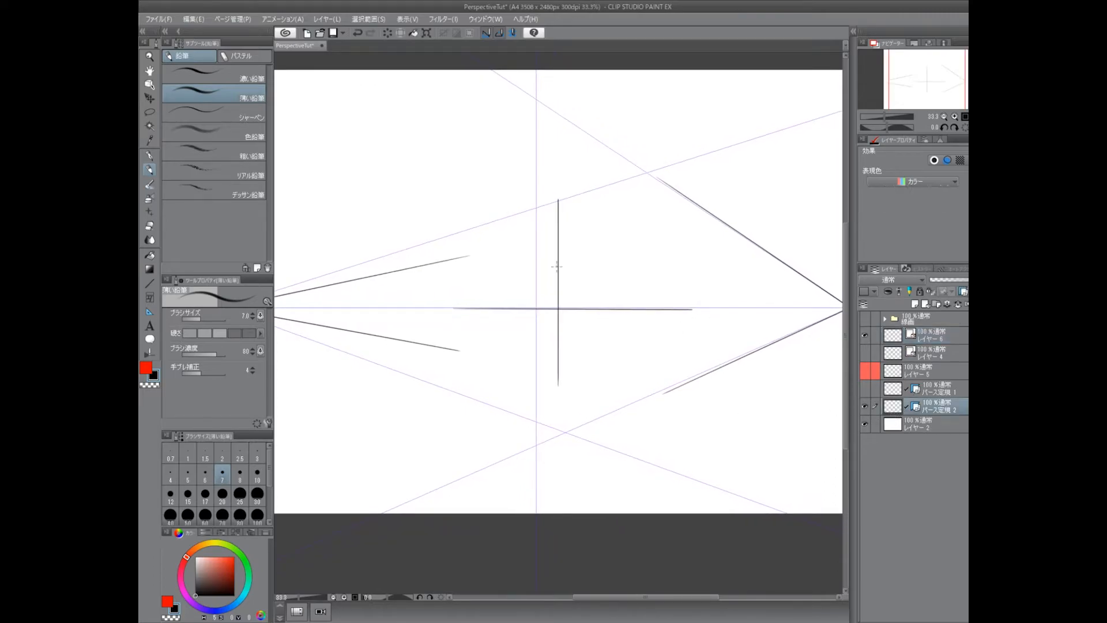
left_click(149, 84)
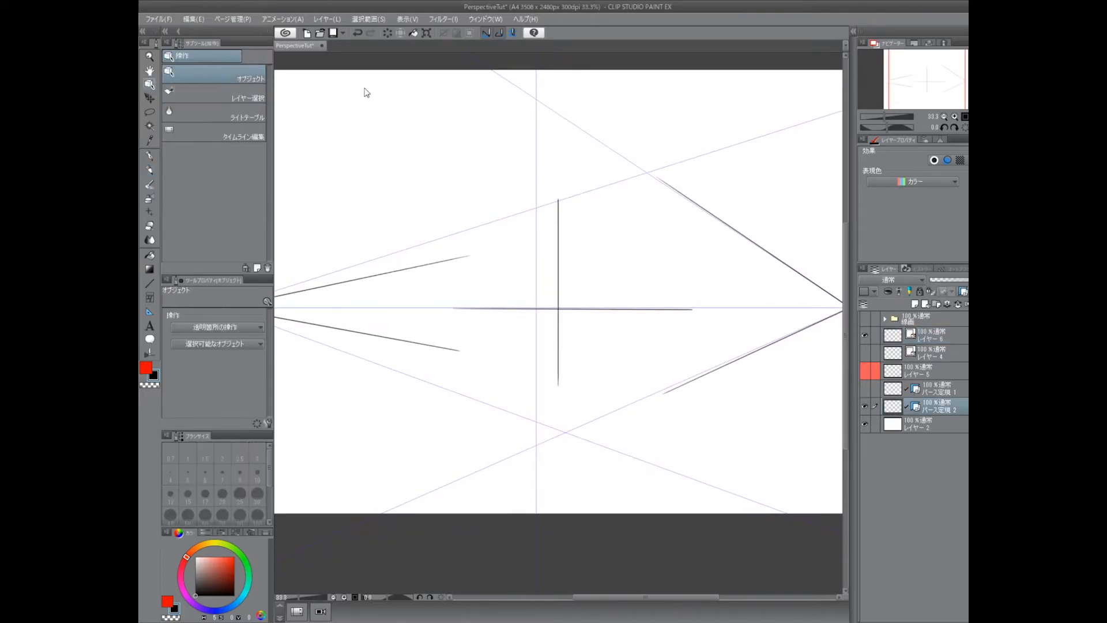
left_click(539, 319)
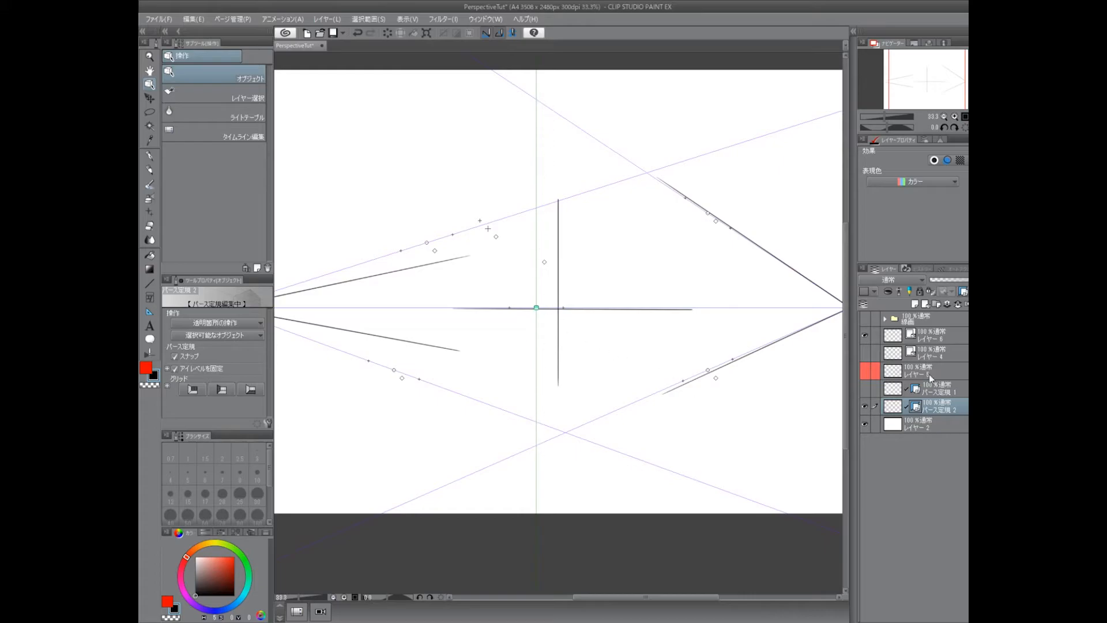
- Try drawing vertical pencil strokes beside the vertical test line on the new vector layer, undoing each one
left_click(892, 337)
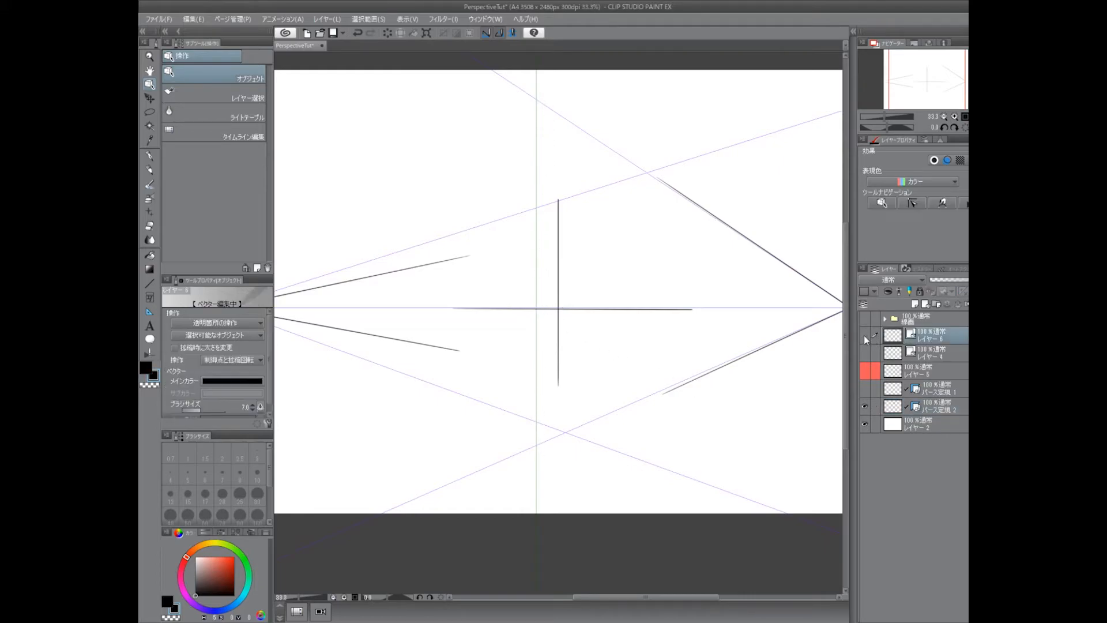
left_click(148, 171)
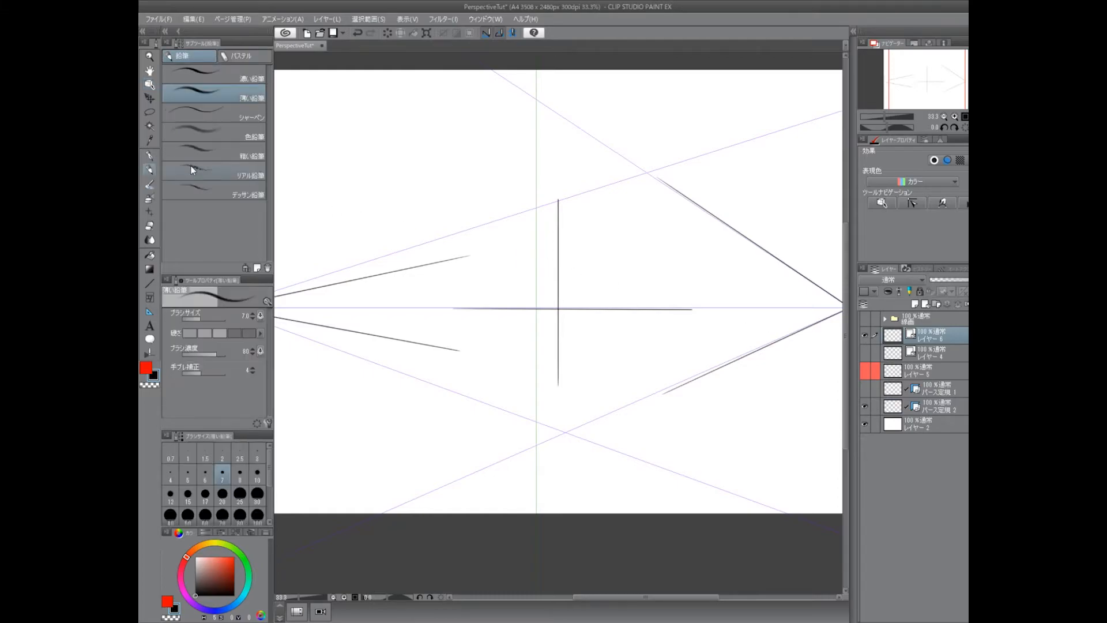
left_click_drag(591, 244, 603, 287)
key("ctrl+z")
left_click_drag(587, 216, 599, 400)
key("ctrl+z")
left_click_drag(578, 202, 590, 390)
key("ctrl+z")
left_click_drag(580, 203, 595, 338)
key("ctrl+z")
- Draw two more pencil lines towards the right vanishing point and two shorter ones towards the left vanishing point
left_click_drag(684, 316, 616, 331)
left_click_drag(568, 237, 733, 303)
left_click_drag(563, 364, 735, 332)
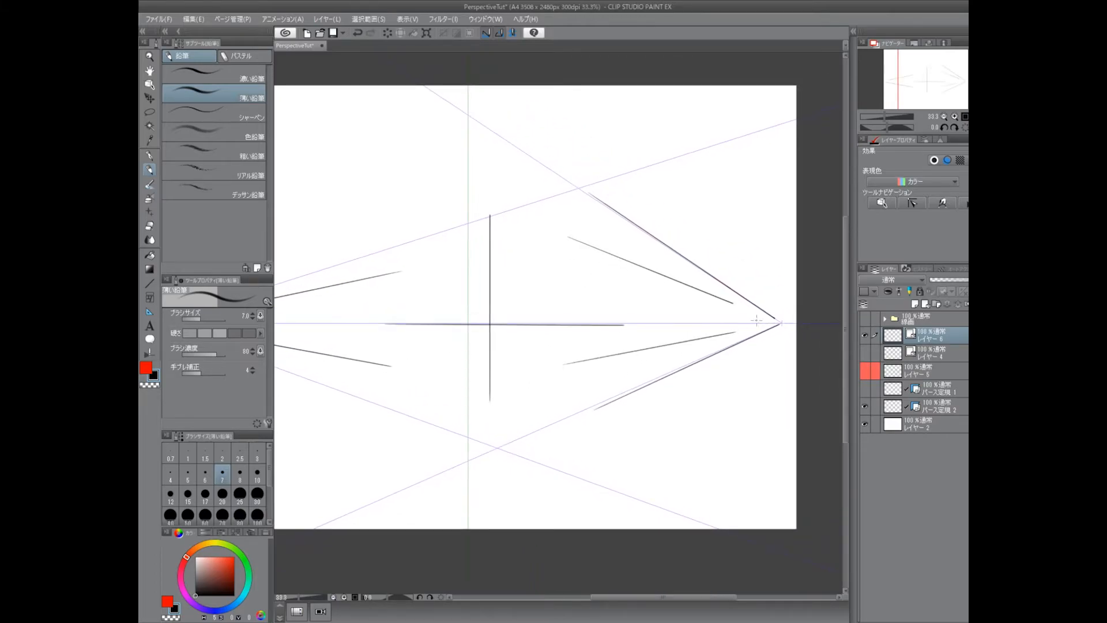
left_click_drag(589, 359, 729, 361)
left_click_drag(555, 294, 459, 304)
left_click_drag(539, 346, 463, 340)
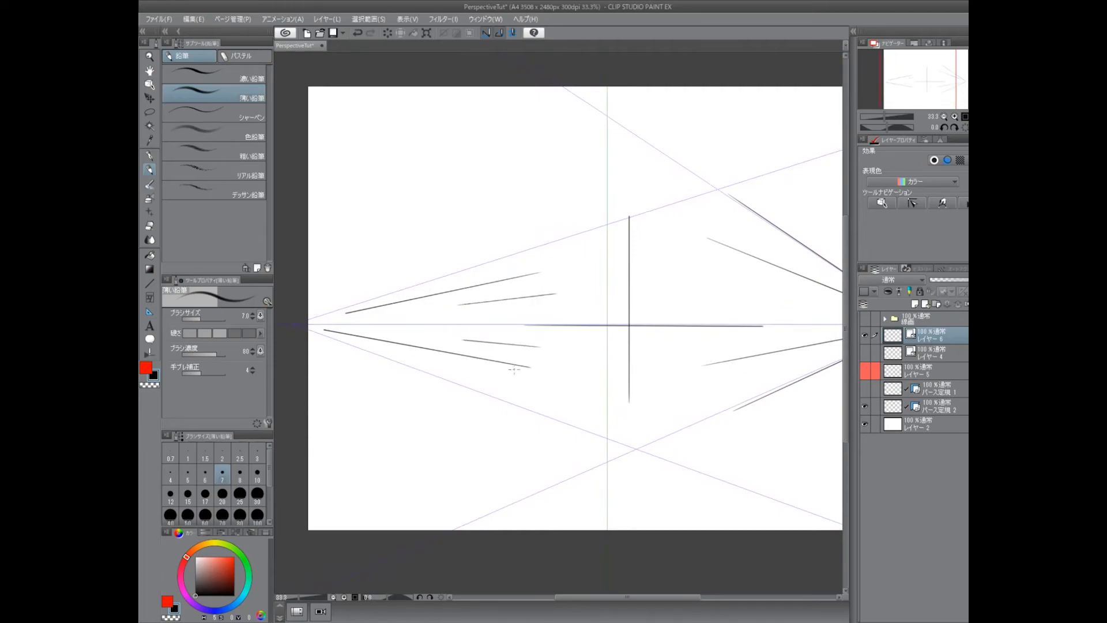
- Try pencil strokes across the middle of the page and below the vertical test line, undoing each one
left_click_drag(565, 313, 775, 318)
key("ctrl+z")
left_click_drag(560, 372, 755, 349)
key("ctrl+z")
left_click_drag(710, 403, 670, 395)
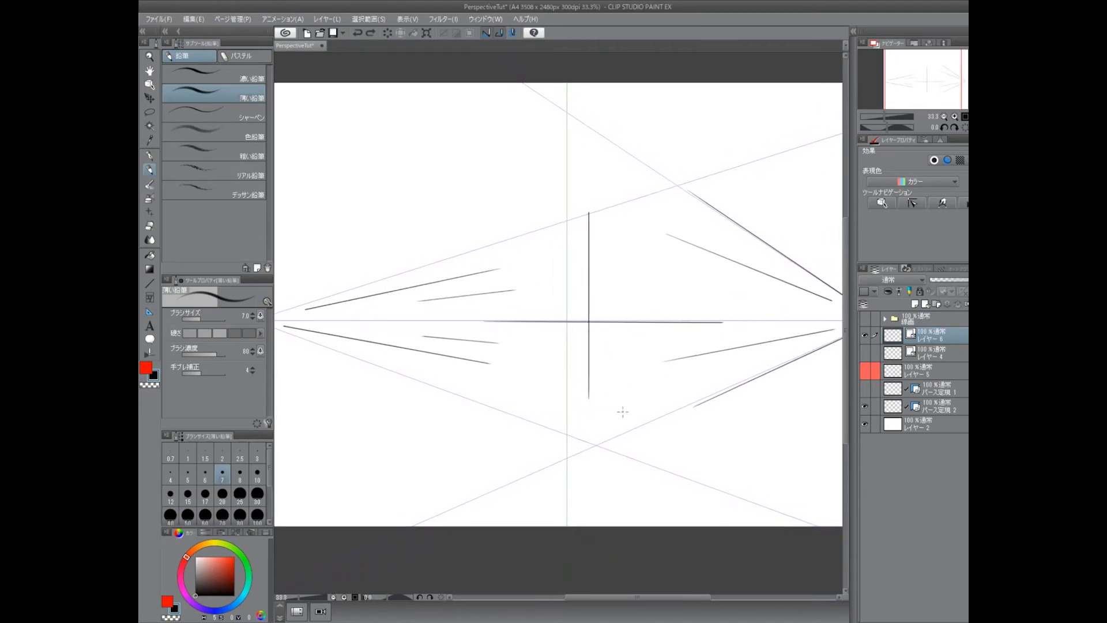
left_click_drag(583, 447, 700, 460)
key("ctrl+z")
mouse_move(542, 421)
left_mouse_down()
mouse_move(633, 457)
mouse_move(745, 464)
left_mouse_up()
key("ctrl+z")
- Try further pencil strokes around the eye level and above the vertical test line, undoing each one
scroll(657, 427, "up", 3)
left_click_drag(555, 376, 714, 386)
key("ctrl+z")
left_click_drag(671, 332, 514, 360)
key("ctrl+z")
left_click_drag(546, 272, 621, 242)
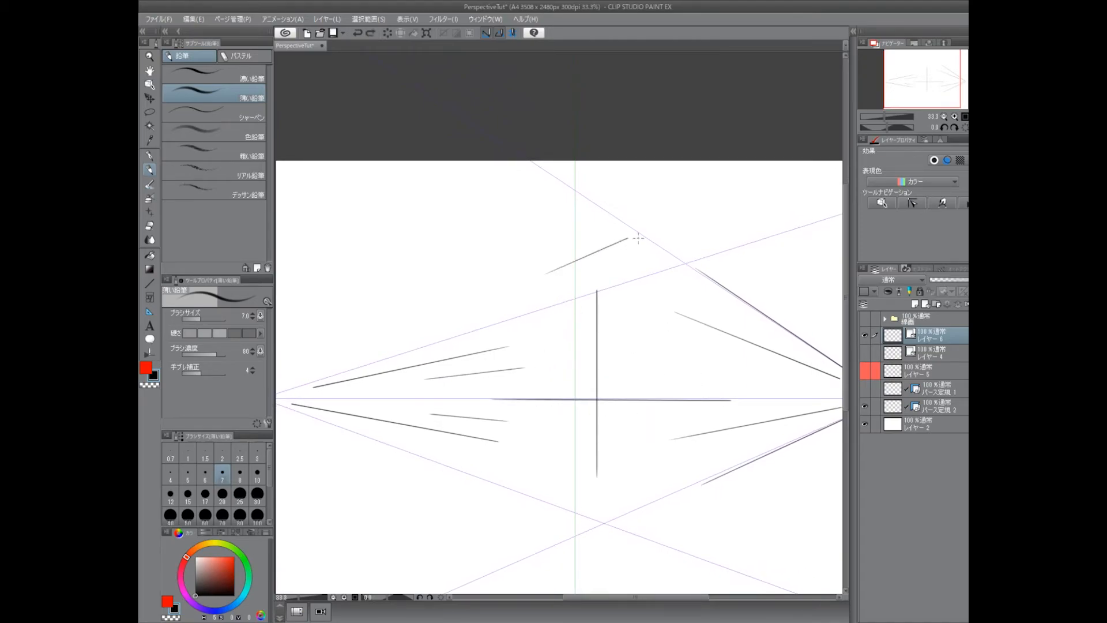
key("ctrl+z")
scroll(664, 420, "down", 3)
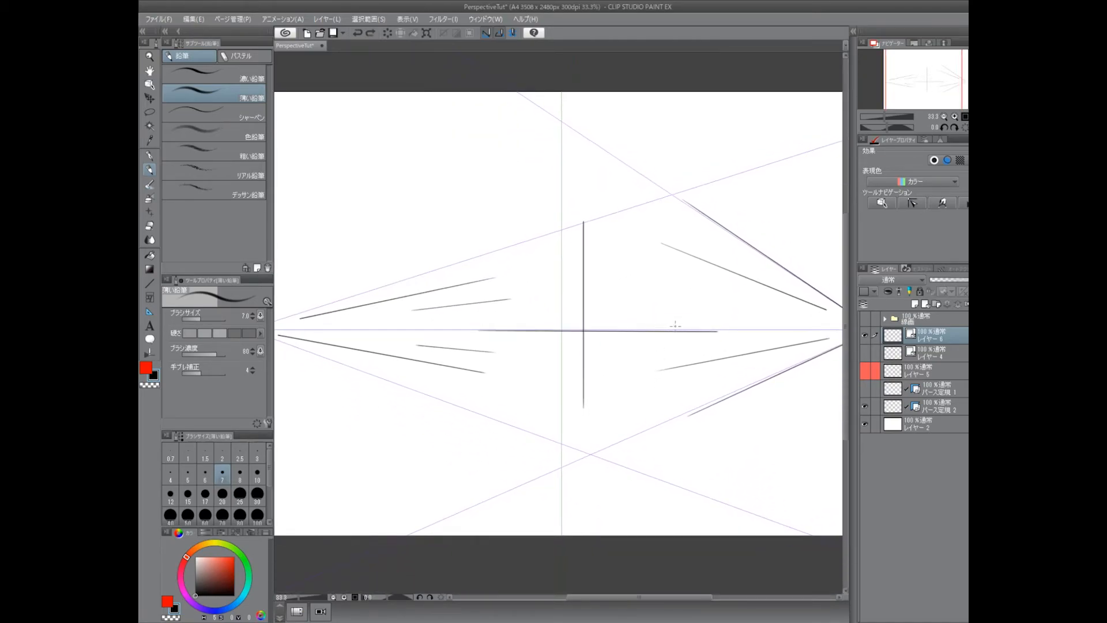
- Try a few more short strokes around the vertical test line and undo the latest strokes
mouse_move(612, 273)
left_mouse_down()
mouse_move(656, 282)
mouse_move(494, 277)
left_mouse_up()
left_click_drag(592, 198, 663, 230)
mouse_move(540, 297)
left_mouse_down()
mouse_move(679, 309)
mouse_move(529, 326)
mouse_move(652, 367)
left_mouse_up()
scroll(647, 410, "down", 1)
key("ctrl+z")
key("ctrl+z")
key("ctrl+z")
key("ctrl+z")
key("ctrl+z")
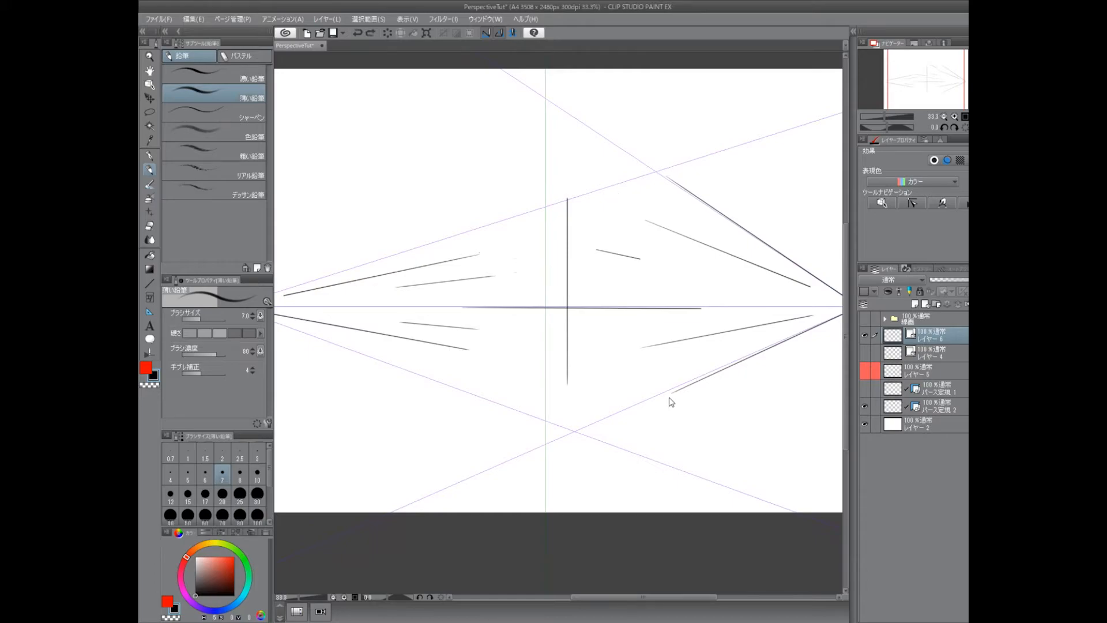
- Clear all test strokes from the new vector layer and turn snapping to the パース定規 2 ruler's vertical guide back on
key("Delete")
left_click(864, 408)
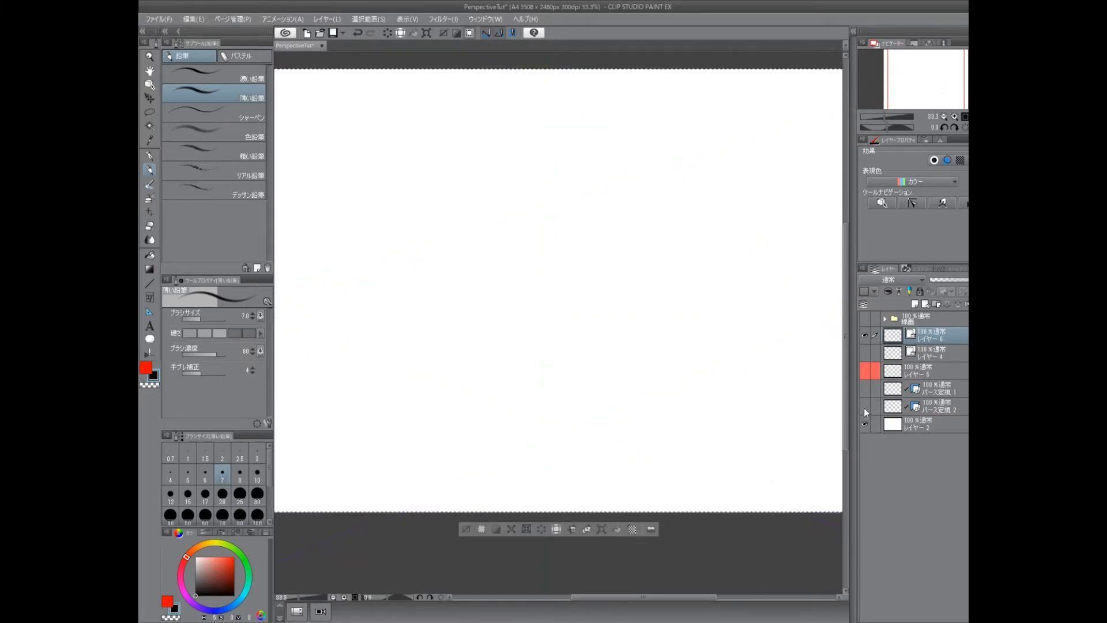
left_click(863, 406)
left_click(934, 406)
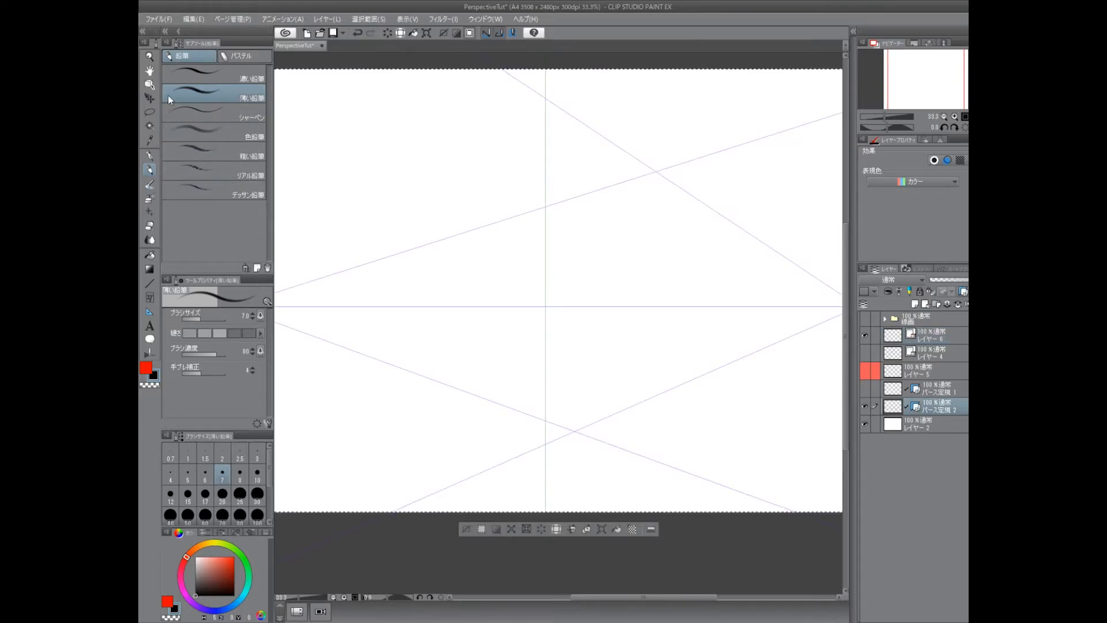
key("o")
left_click(553, 334)
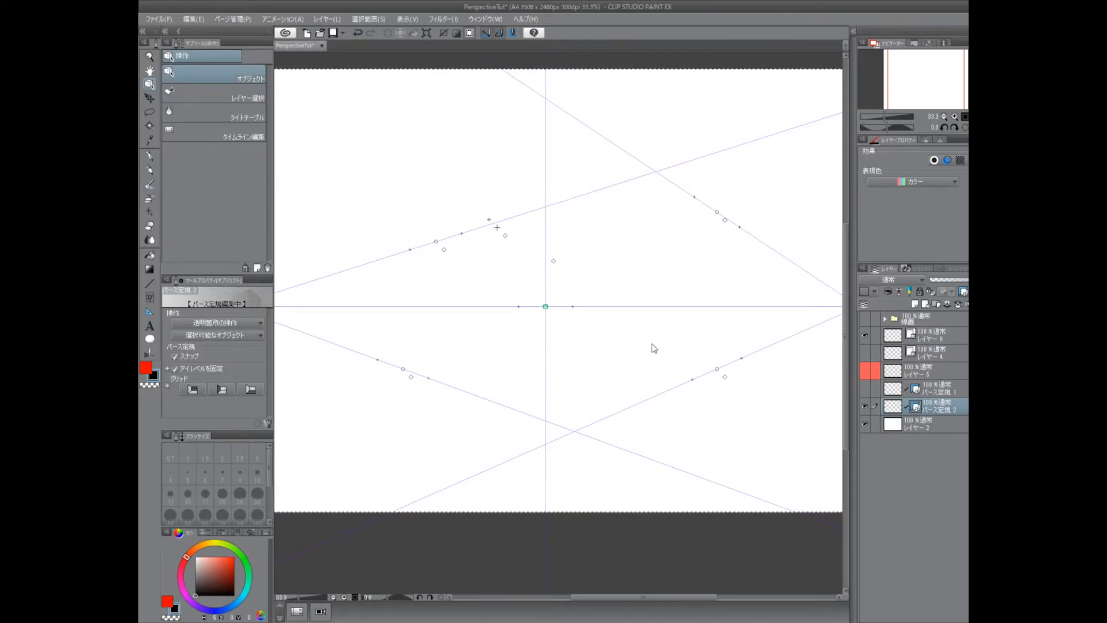
- Draw the box's vertical front edge across the eye level on the new vector layer with 薄い鉛筆
left_click(895, 337)
left_click(149, 169)
left_click_drag(610, 261, 610, 405)
key("ctrl+z")
left_click_drag(604, 261, 604, 386)
- Draw the box's remaining top, bottom and outer vertical edges from the front edge, following the two-point ruler
left_click_drag(690, 370, 634, 361)
left_click_drag(533, 257, 626, 269)
left_click_drag(539, 359, 620, 341)
left_click_drag(616, 260, 616, 351)
left_click_drag(548, 259, 481, 265)
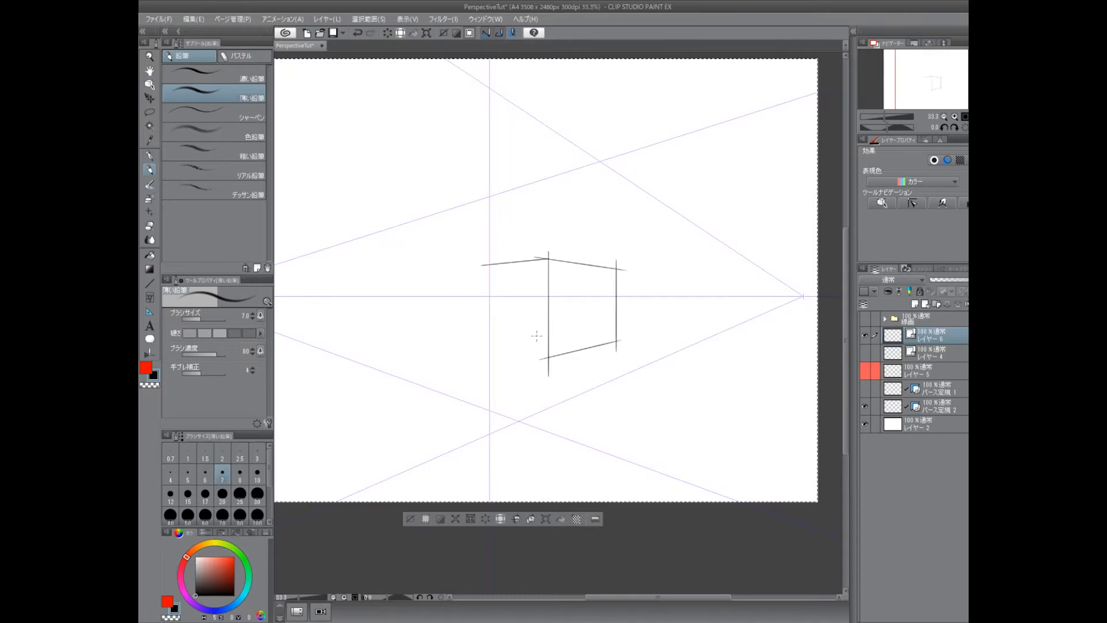
left_click_drag(547, 357, 503, 349)
left_click_drag(504, 351, 503, 226)
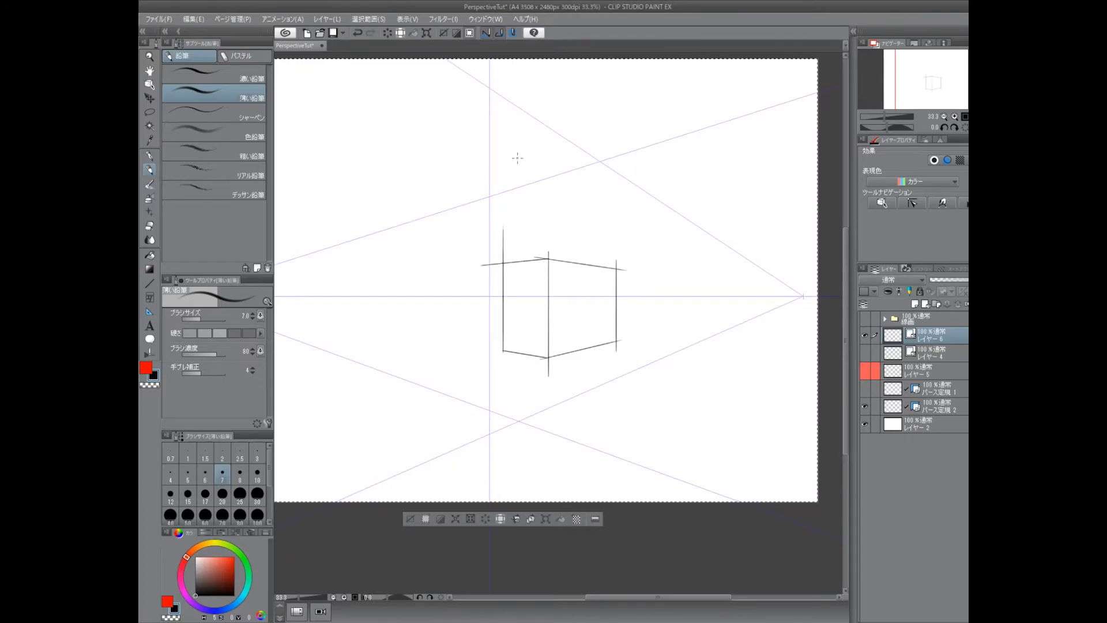
- Erase the overshooting line ends at the box's corners
scroll(547, 259, "up", 5)
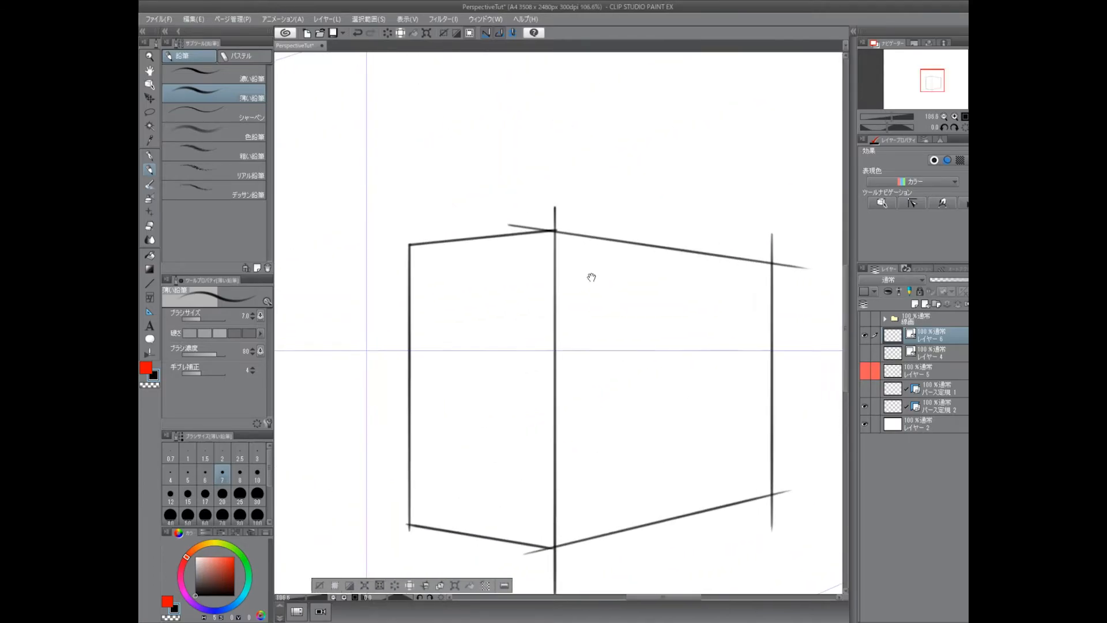
left_click_drag(645, 296, 551, 225)
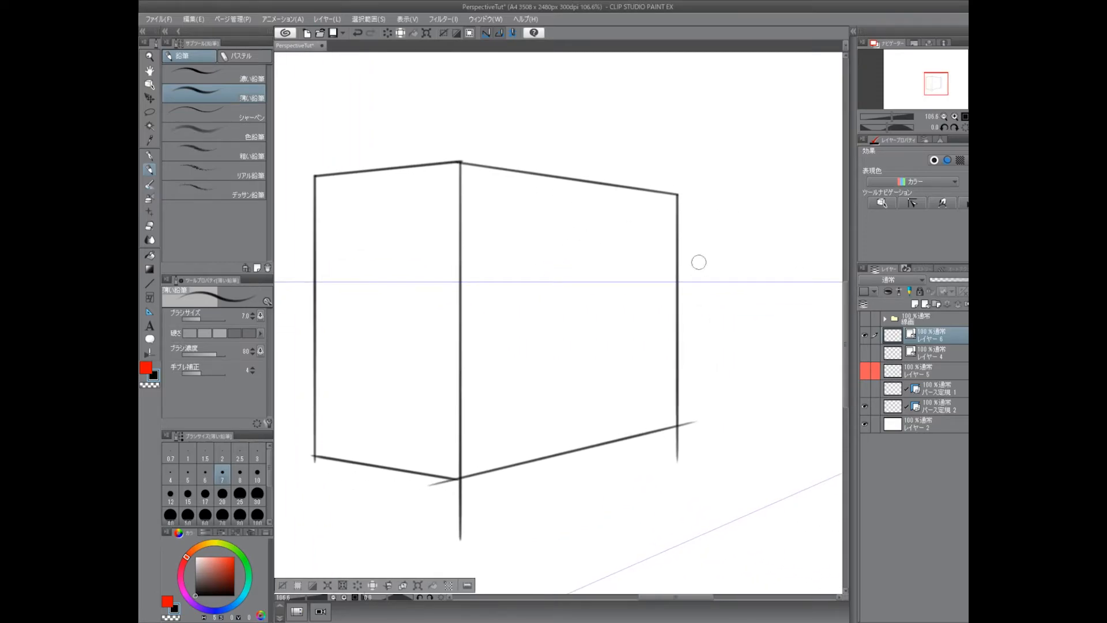
scroll(694, 335, "down", 3)
left_click_drag(692, 308, 680, 323)
left_click_drag(438, 366, 455, 378)
left_click_drag(584, 340, 606, 398)
scroll(665, 329, "down", 2)
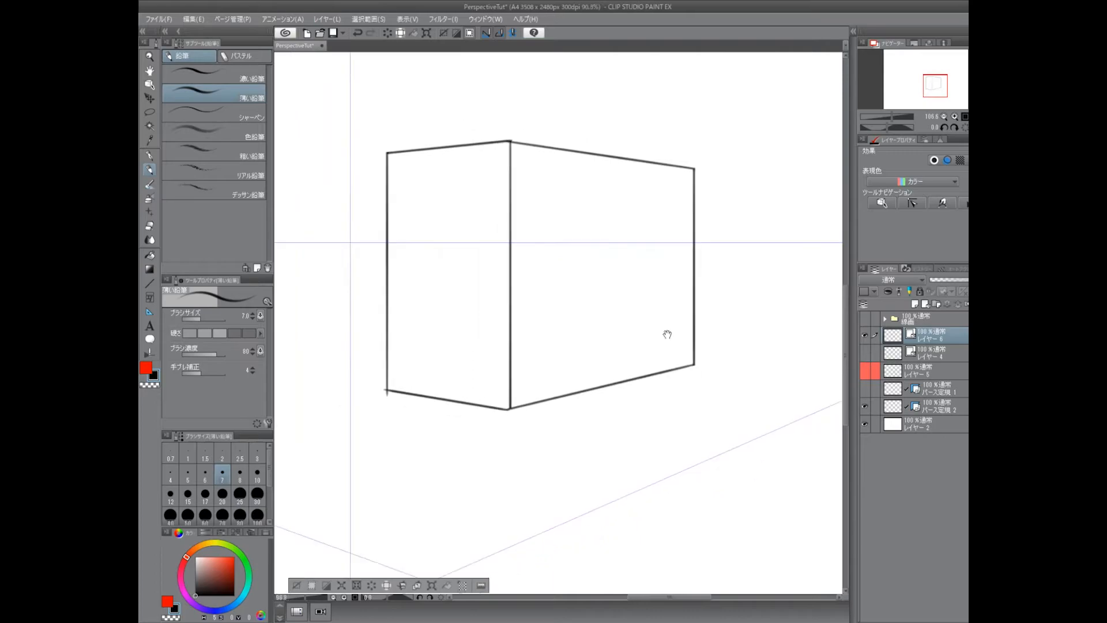
- Try single vertical strokes on the box's right face, undoing each one
left_click_drag(563, 258, 563, 349)
key("ctrl+z")
left_click_drag(524, 257, 523, 358)
key("ctrl+z")
- Try a stepped outline of vertical and receding strokes on the box's right face and undo its strokes
left_click_drag(528, 241, 528, 350)
mouse_move(527, 242)
left_mouse_down()
mouse_move(552, 241)
mouse_move(552, 306)
left_mouse_up()
left_click_drag(529, 347, 569, 350)
mouse_move(568, 304)
left_mouse_down()
mouse_move(571, 245)
mouse_move(599, 246)
mouse_move(608, 356)
mouse_move(563, 349)
mouse_move(596, 353)
left_mouse_up()
key("ctrl+z")
key("ctrl+z")
key("ctrl+z")
key("ctrl+z")
key("ctrl+z")
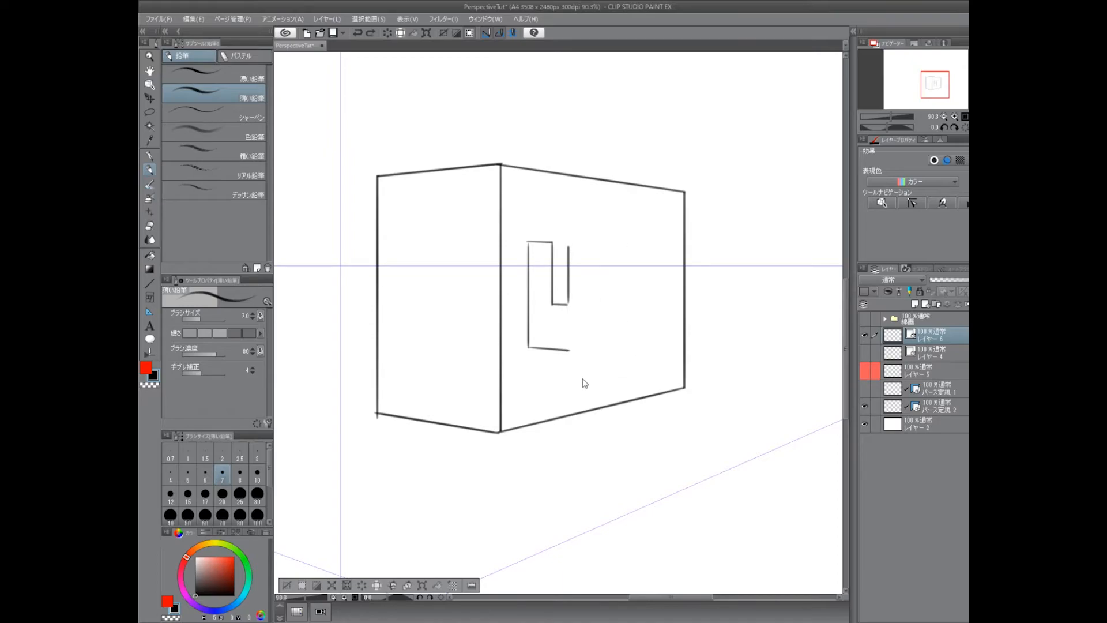
key("ctrl+z")
key("ctrl+z")
key("ctrl+z")
key("ctrl+z")
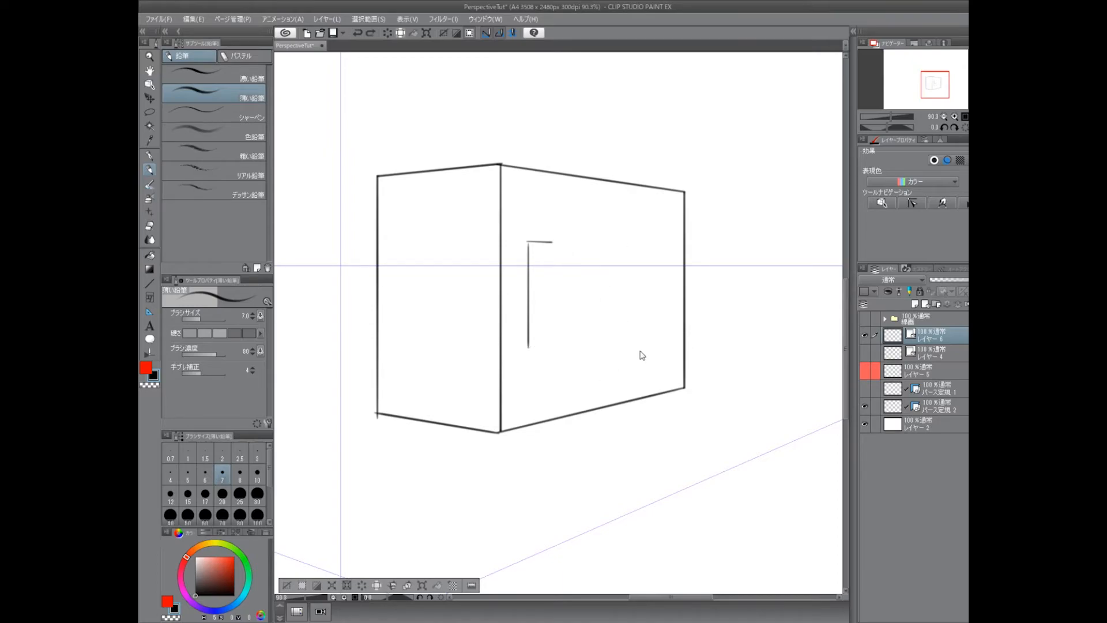
- Draw a rectangular panel on the box's right face and sketch a circle inside it, undoing stray strokes
mouse_move(530, 249)
left_mouse_down()
mouse_move(531, 370)
mouse_move(658, 253)
mouse_move(659, 362)
mouse_move(526, 386)
mouse_move(529, 332)
left_mouse_up()
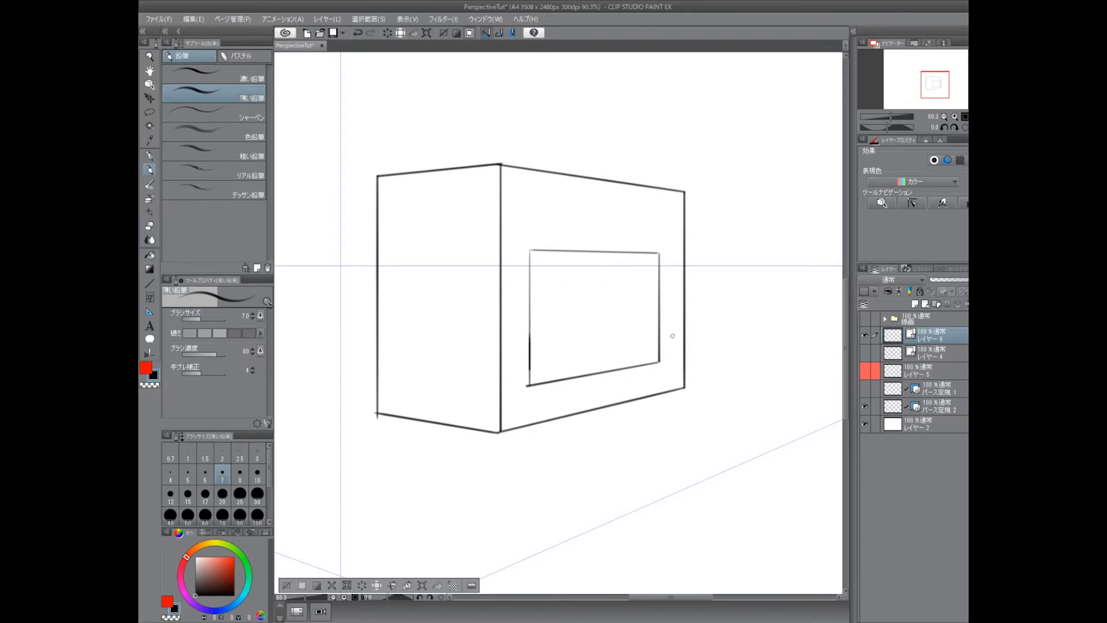
mouse_move(610, 290)
left_mouse_down()
mouse_move(582, 322)
mouse_move(610, 315)
left_mouse_up()
key("ctrl+z")
mouse_move(558, 272)
left_mouse_down()
mouse_move(554, 301)
mouse_move(579, 312)
mouse_move(577, 216)
left_mouse_up()
key("ctrl+z")
key("ctrl+z")
mouse_move(580, 268)
left_mouse_down()
mouse_move(566, 353)
mouse_move(593, 361)
mouse_move(609, 326)
left_mouse_up()
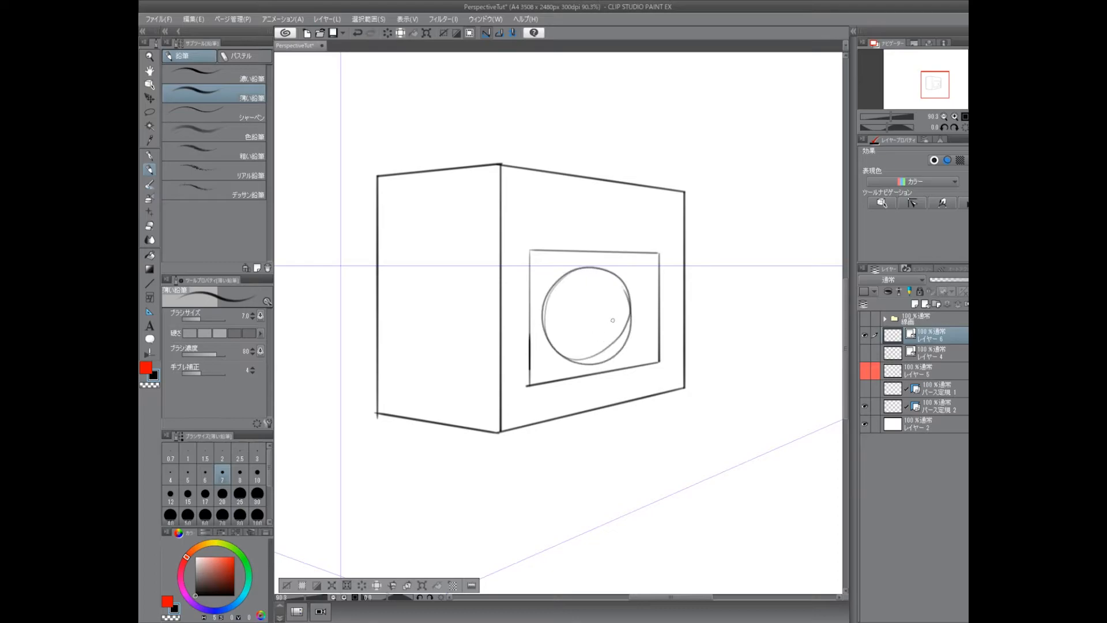
- Add a yin-yang dividing curve and two small dots inside the circle, undoing the extra strokes outside the panel
left_click_drag(579, 363, 582, 268)
left_click_drag(598, 340, 599, 347)
left_click_drag(650, 353, 626, 417)
key("ctrl+z")
left_click_drag(615, 392, 777, 354)
key("ctrl+z")
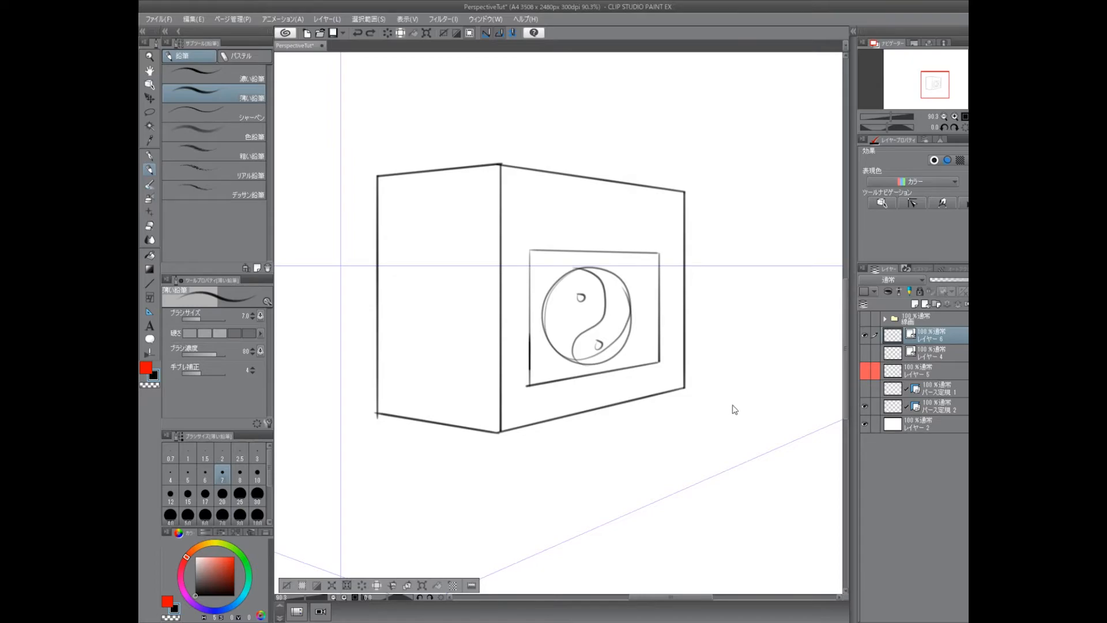
- Clear the panel and yin-yang drawing from the box's right face
mouse_move(647, 356)
left_mouse_down()
mouse_move(659, 265)
mouse_move(623, 255)
mouse_move(538, 249)
mouse_move(529, 340)
left_mouse_up()
mouse_move(574, 294)
left_mouse_down()
mouse_move(586, 363)
mouse_move(626, 362)
mouse_move(527, 383)
mouse_move(561, 344)
mouse_move(623, 361)
mouse_move(622, 336)
mouse_move(607, 349)
mouse_move(629, 316)
mouse_move(580, 271)
mouse_move(561, 292)
mouse_move(593, 275)
mouse_move(581, 336)
mouse_move(609, 307)
mouse_move(603, 371)
mouse_move(538, 349)
mouse_move(530, 330)
mouse_move(562, 359)
mouse_move(629, 366)
mouse_move(587, 313)
mouse_move(601, 272)
mouse_move(597, 339)
mouse_move(631, 279)
left_mouse_up()
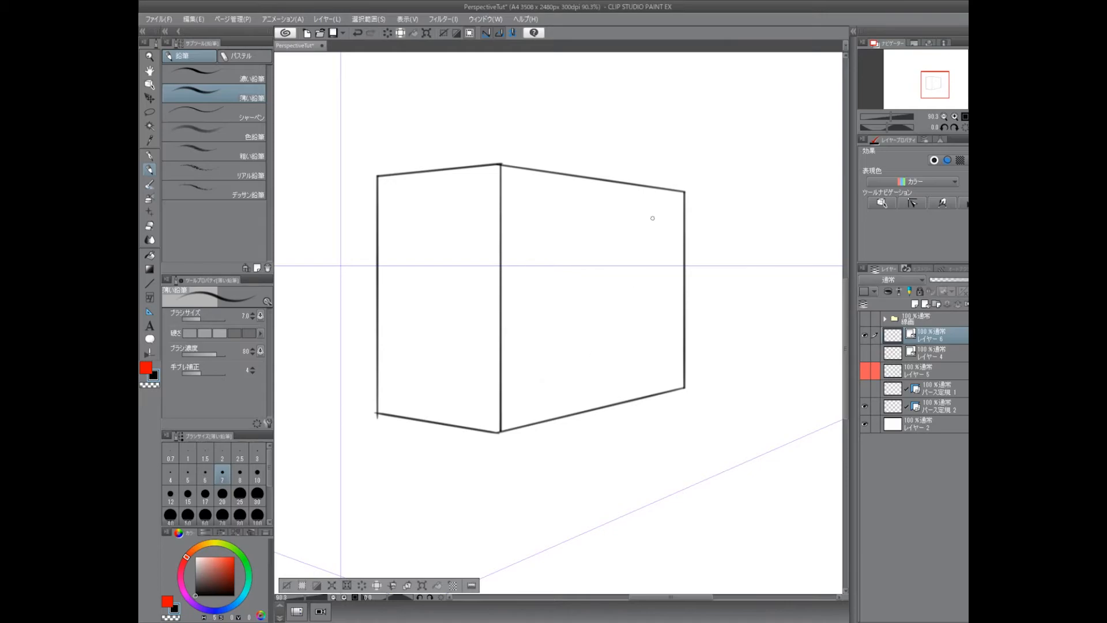
left_click_drag(653, 219, 538, 339)
scroll(689, 386, "down", 3)
left_click_drag(689, 385, 612, 380)
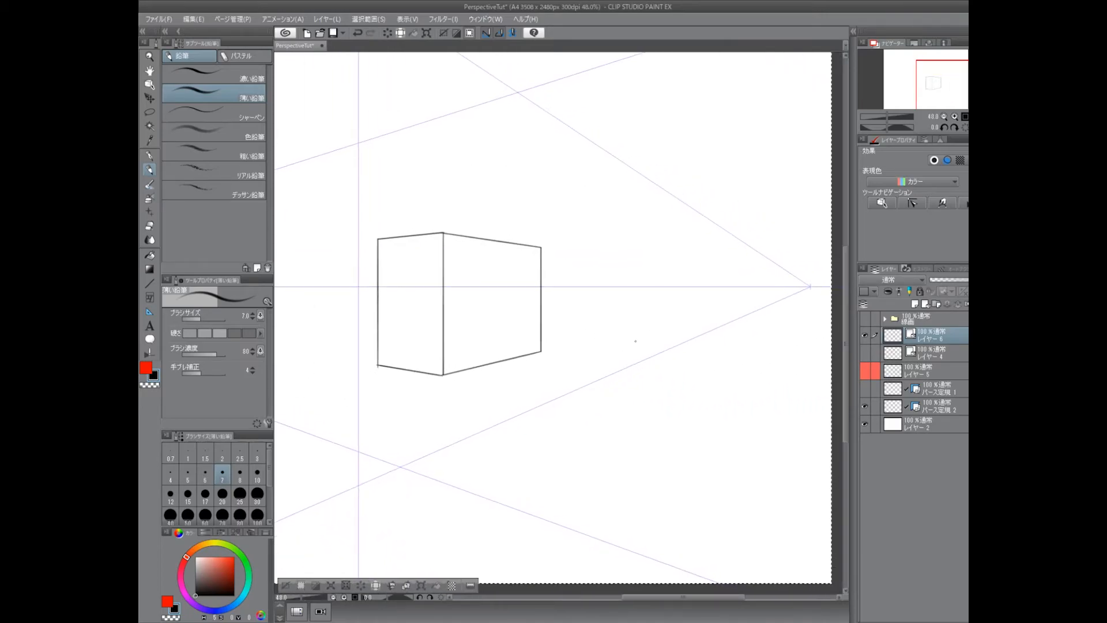
key("ctrl+z")
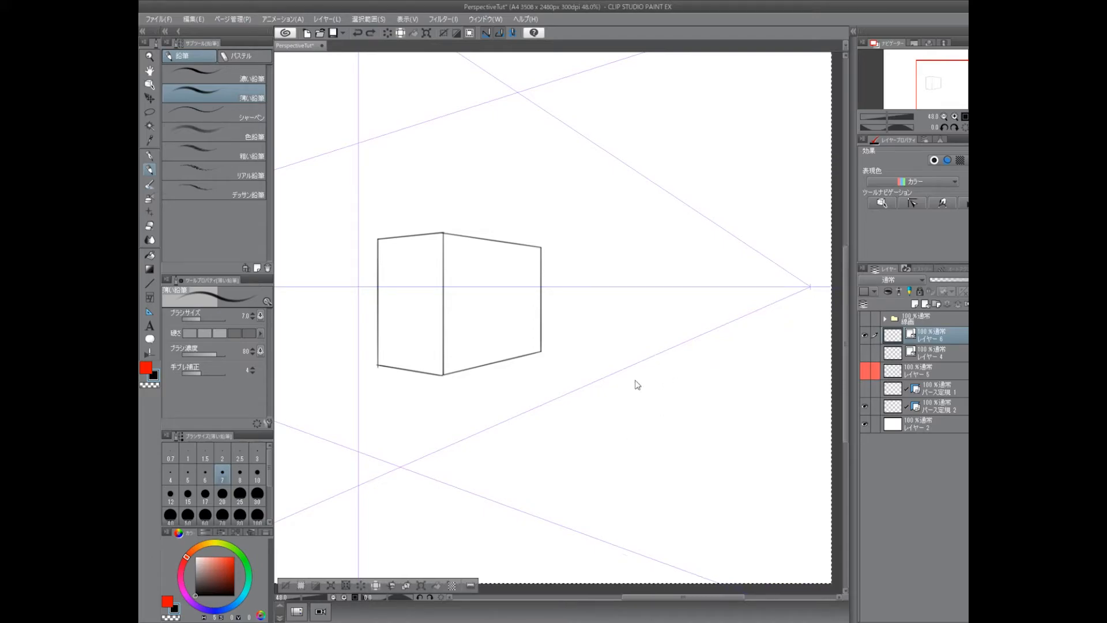
- Sketch overlapping freehand circles below the eye level to the right of the box, undoing unwanted strokes
scroll(624, 381, "up", 4)
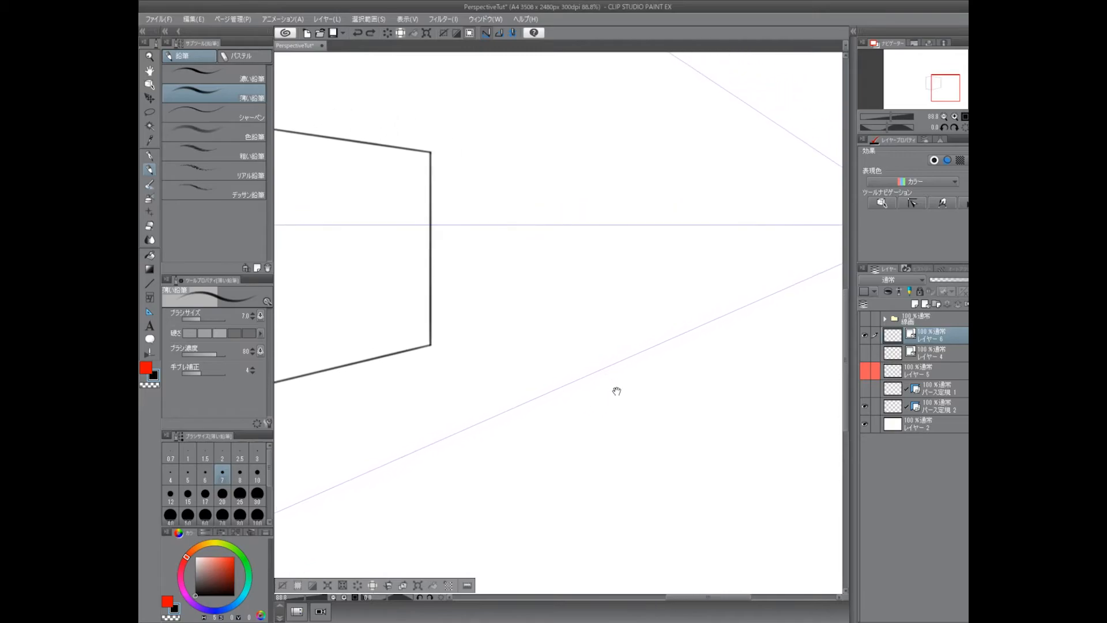
mouse_move(594, 325)
left_mouse_down()
mouse_move(657, 346)
mouse_move(644, 366)
mouse_move(631, 351)
mouse_move(603, 385)
left_mouse_up()
key("ctrl+z")
key("ctrl+z")
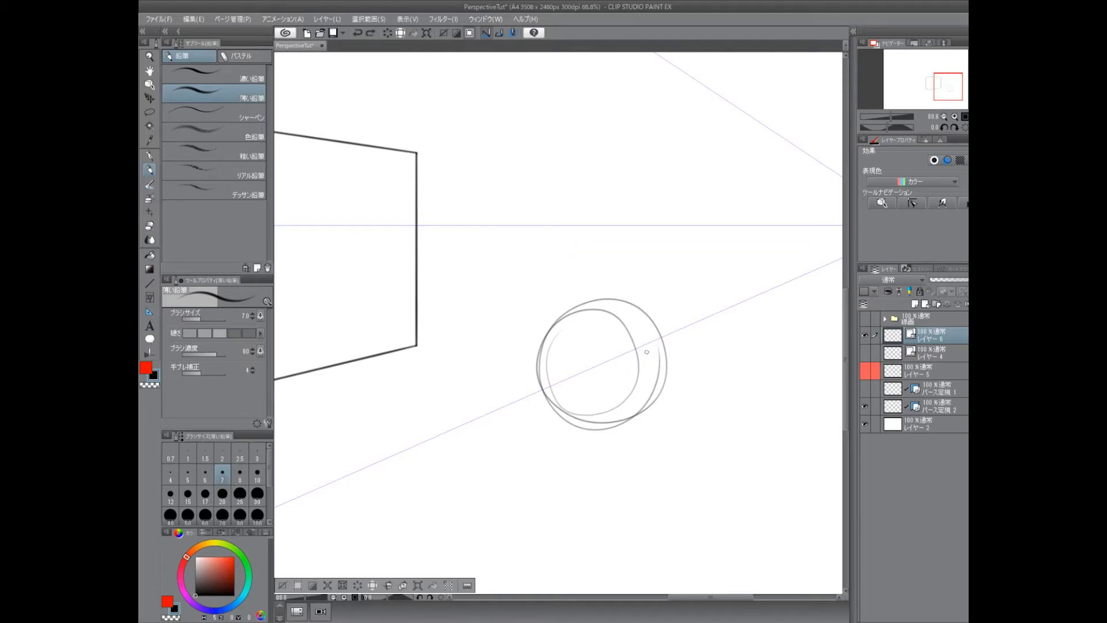
mouse_move(564, 307)
left_mouse_down()
mouse_move(648, 319)
mouse_move(623, 412)
mouse_move(630, 372)
left_mouse_up()
key("ctrl+z")
scroll(658, 375, "down", 3)
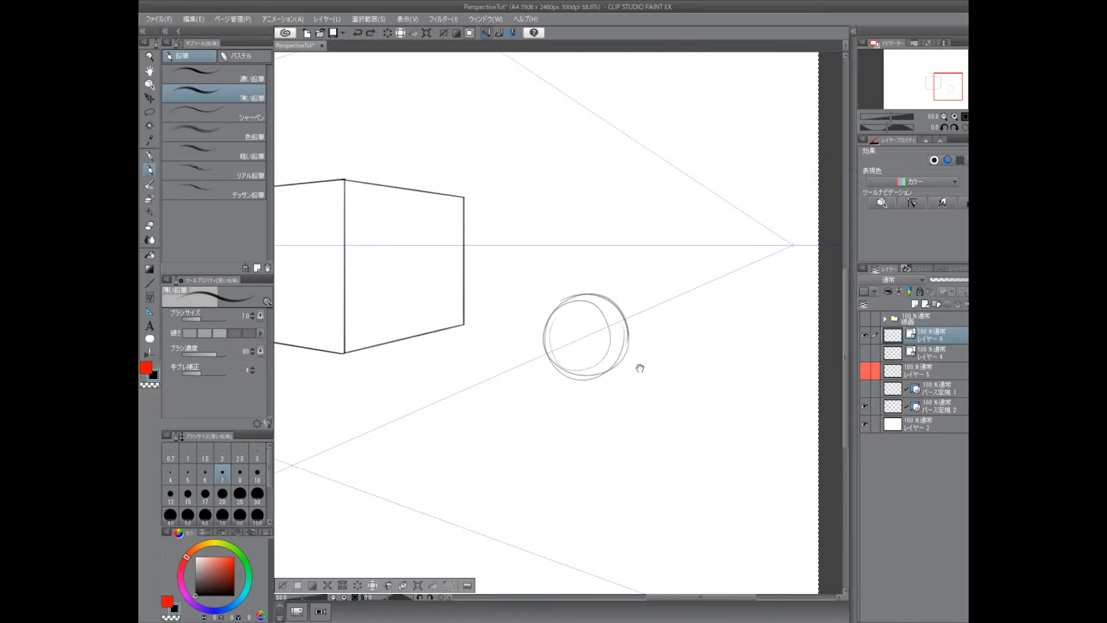
left_click_drag(559, 336, 558, 387)
key("ctrl+z")
key("ctrl+z")
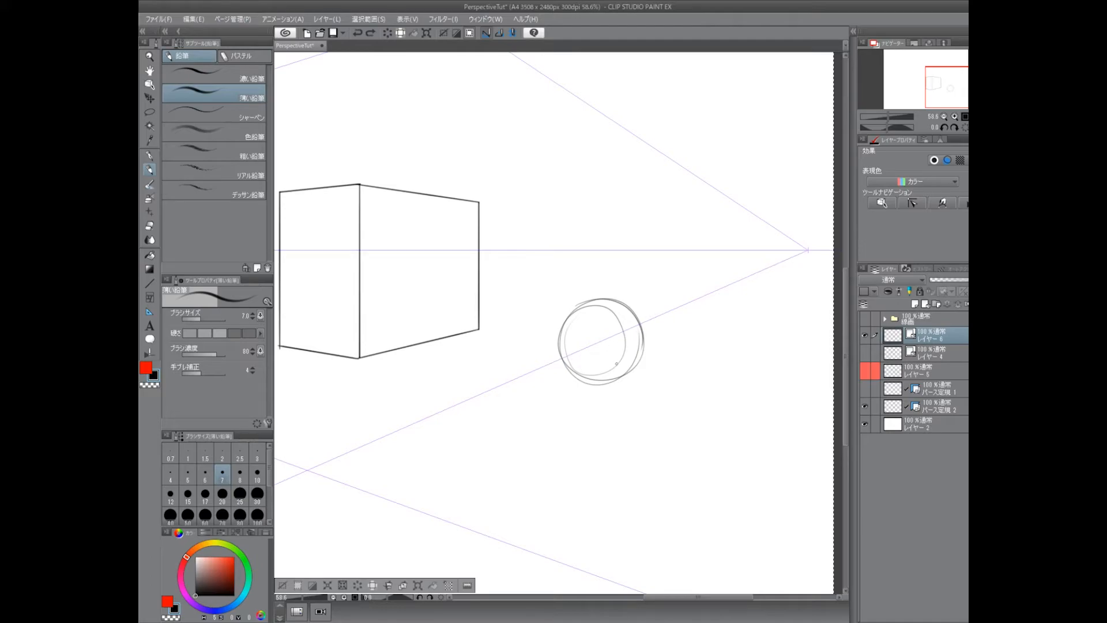
- Add two eye shapes and receding outlines to the sketched circle, and clear the whole test drawing
left_click_drag(619, 343, 603, 349)
left_click_drag(580, 302, 669, 290)
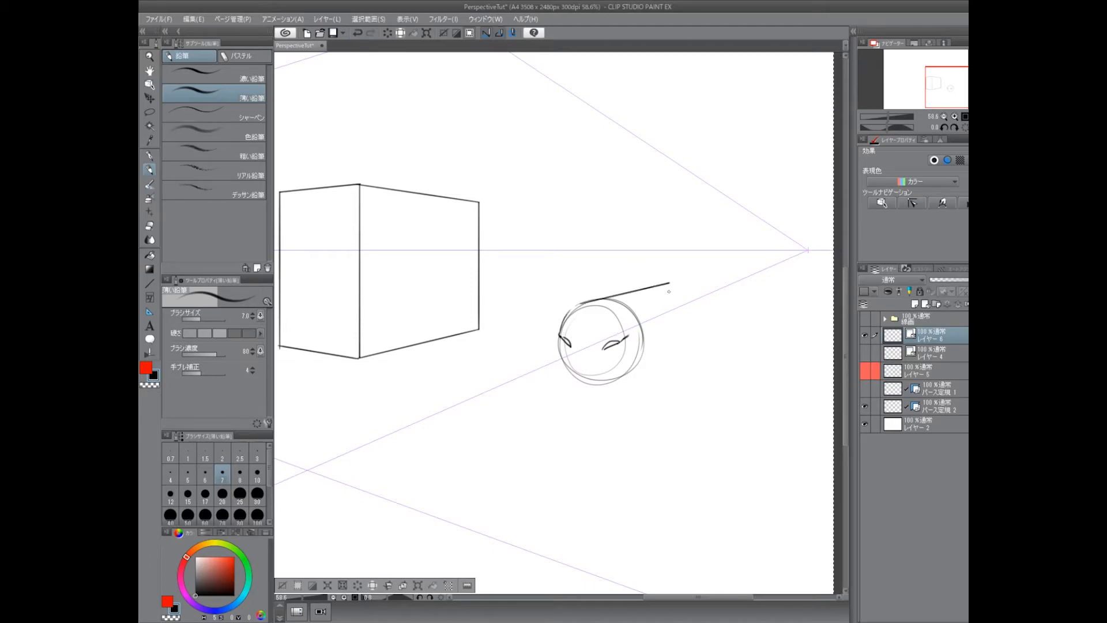
left_click_drag(642, 327, 676, 312)
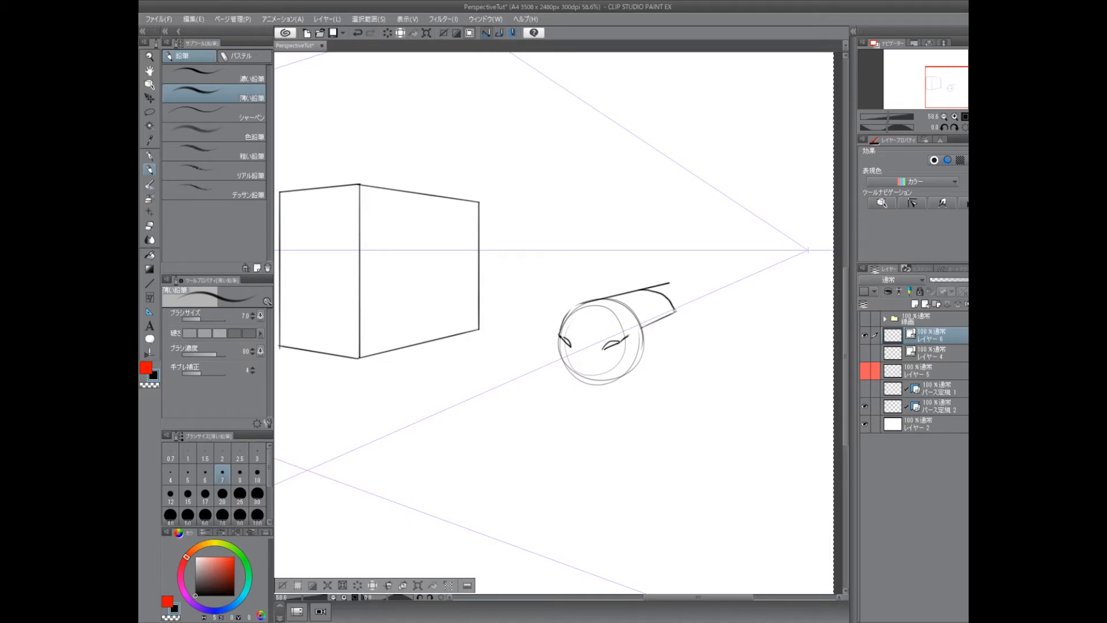
mouse_move(675, 314)
left_mouse_down()
mouse_move(675, 363)
mouse_move(615, 394)
left_mouse_up()
mouse_move(666, 352)
left_mouse_down()
mouse_move(596, 405)
mouse_move(670, 363)
mouse_move(674, 321)
mouse_move(642, 314)
mouse_move(620, 374)
mouse_move(620, 340)
mouse_move(592, 378)
mouse_move(623, 297)
left_mouse_up()
mouse_move(603, 355)
left_mouse_down()
mouse_move(563, 354)
mouse_move(581, 326)
left_mouse_up()
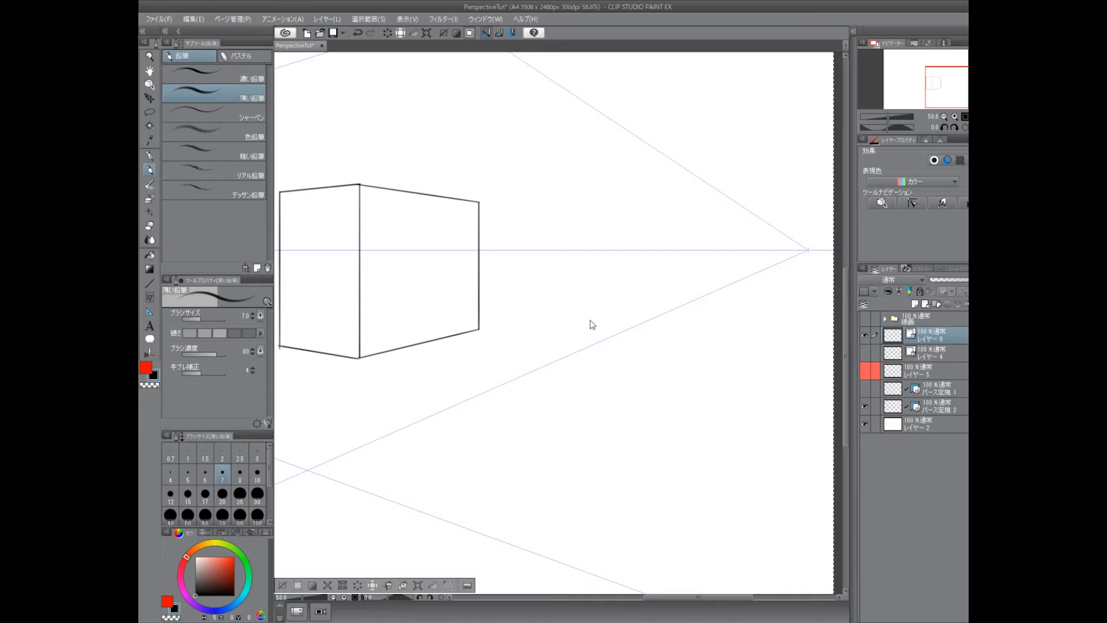
left_click_drag(590, 319, 714, 415)
scroll(714, 415, "down", 2)
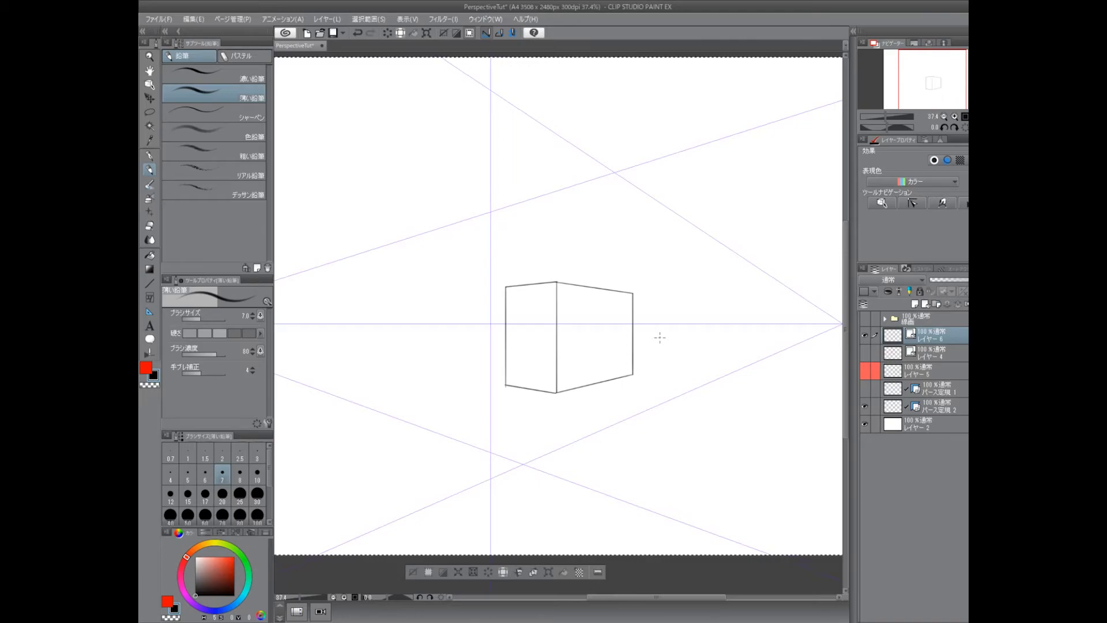
left_click_drag(659, 343, 685, 472)
key("ctrl+z")
key("ctrl+2")
left_click_drag(604, 410, 698, 392)
key("ctrl+z")
scroll(669, 395, "down", 2)
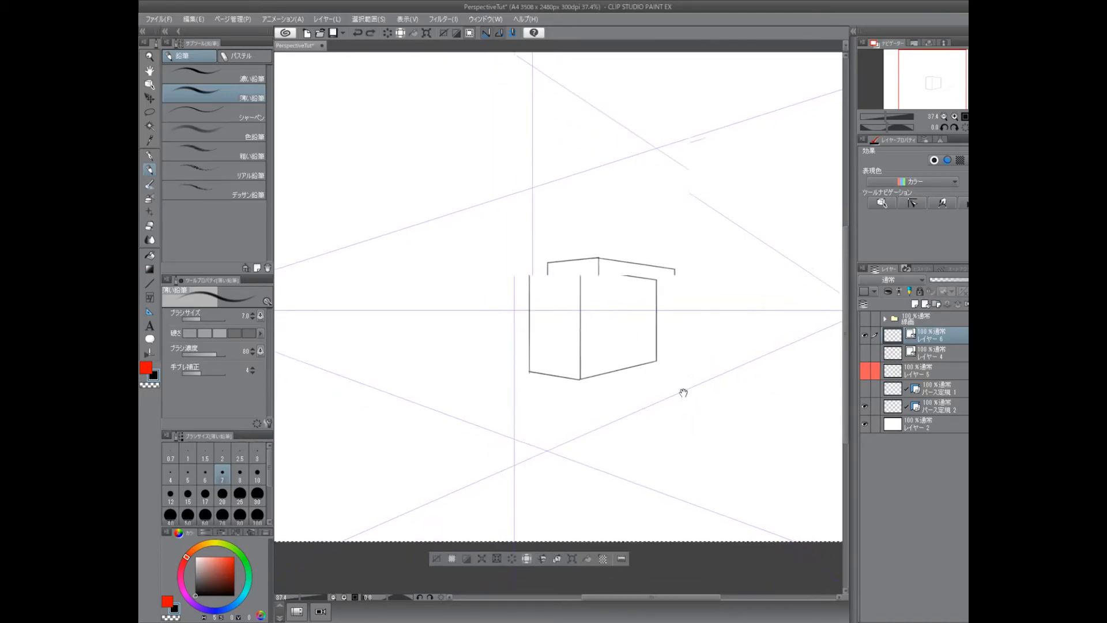
left_click_drag(729, 341, 698, 336)
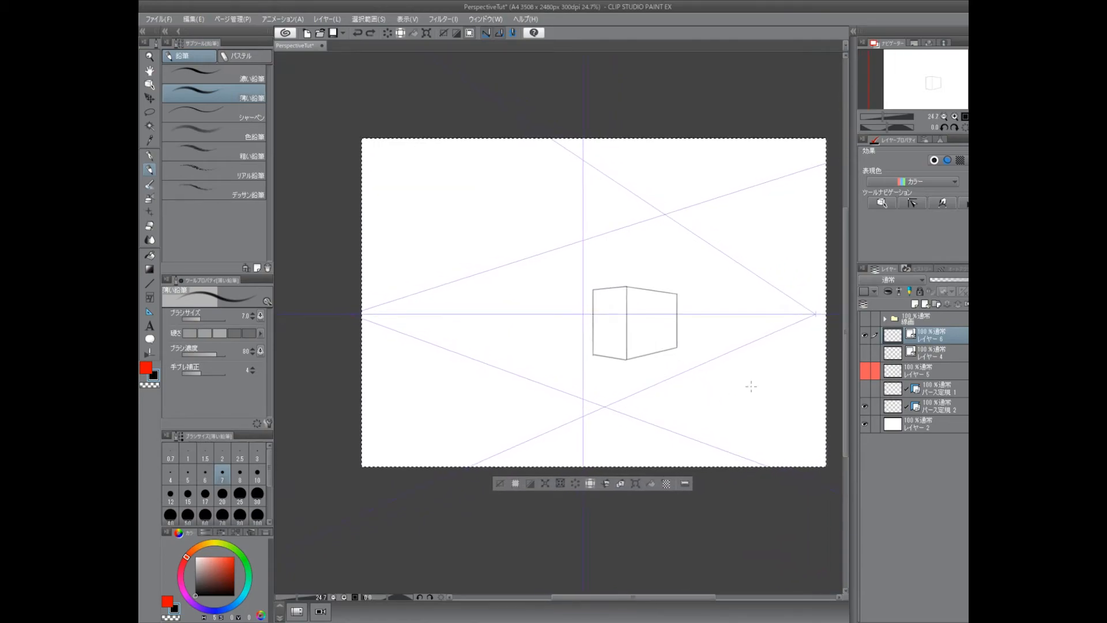
- Try to select the パース定規 2 ruler on the canvas with the オブジェクト tool
left_click(902, 409)
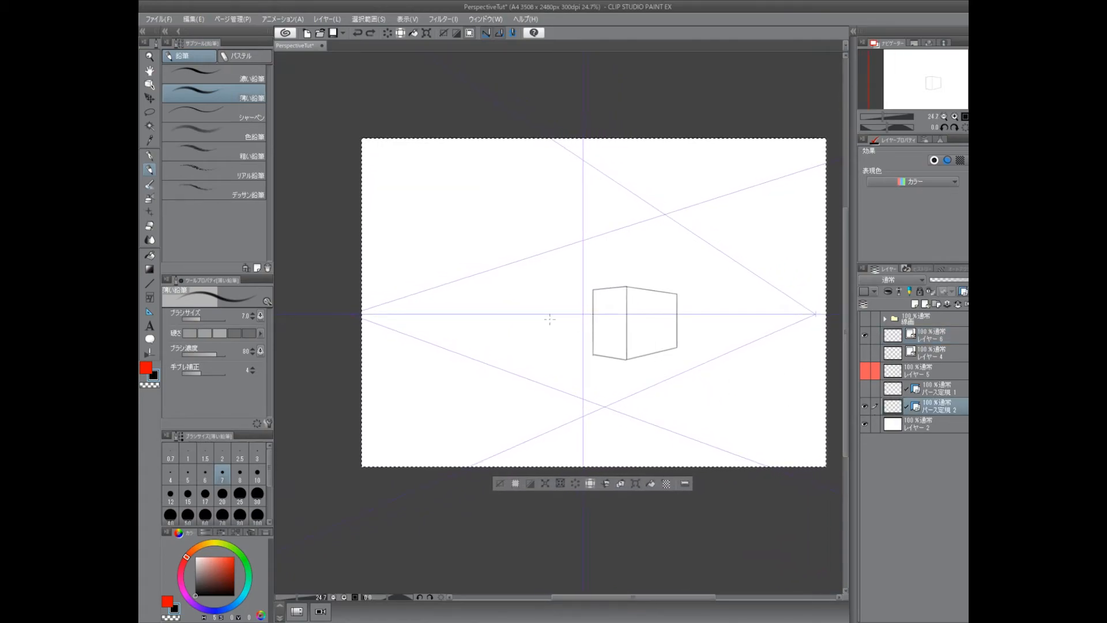
left_click(150, 84)
left_click(714, 271)
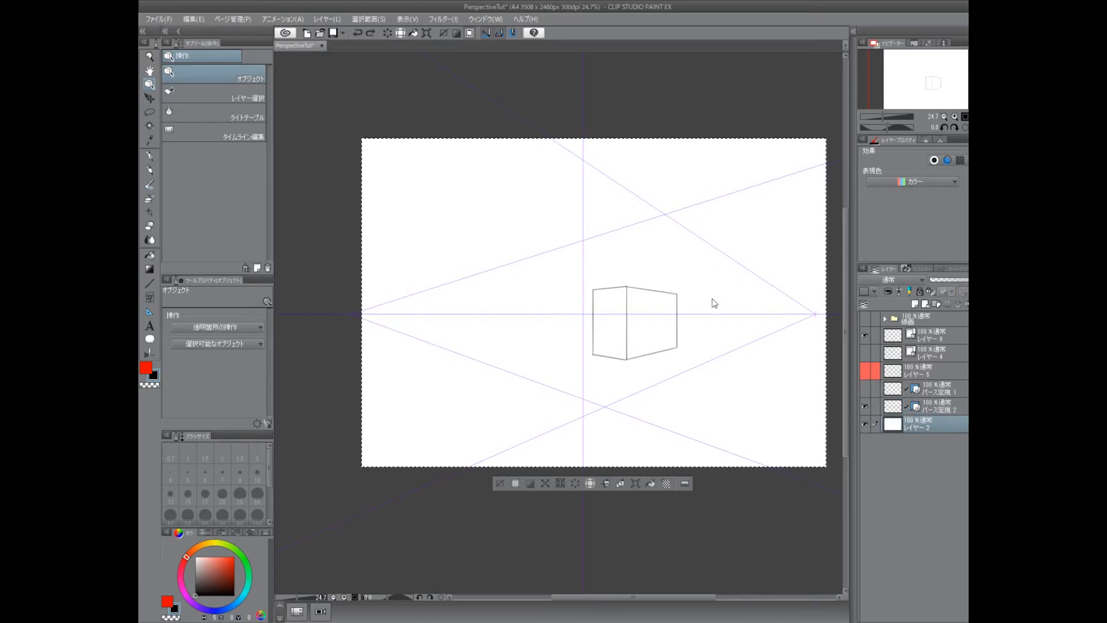
left_click(897, 410)
left_click(713, 366)
scroll(701, 387, "up", 3)
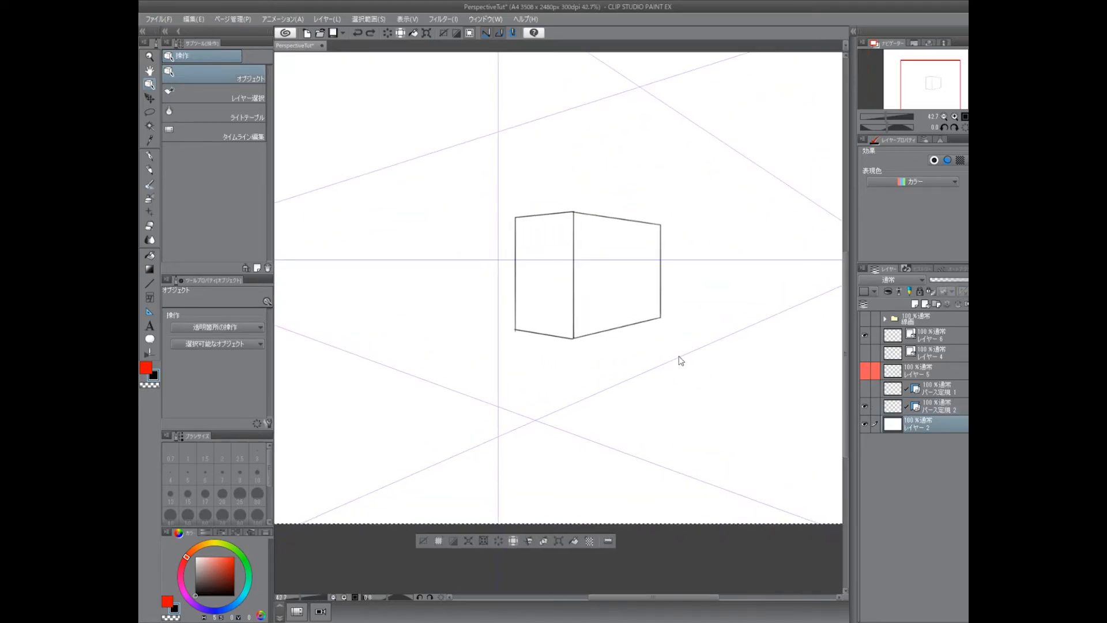
left_click(192, 91)
left_click(195, 77)
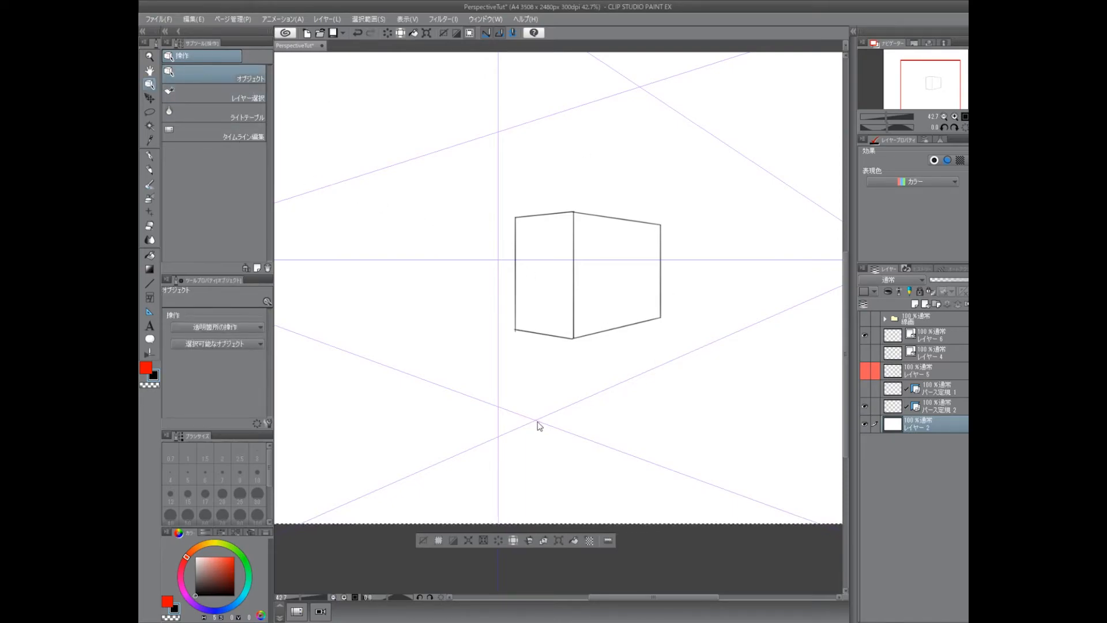
- Toggle the visibility of the パース定規 2 and レイヤー 2 layers off and back on
left_click(864, 411)
left_click(863, 406)
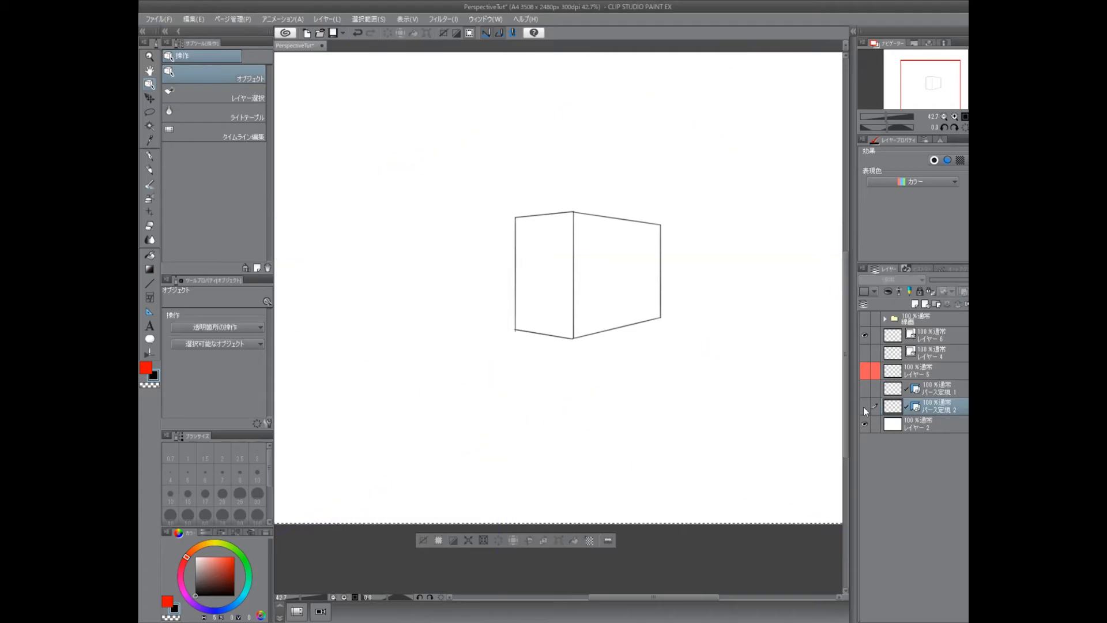
left_click(863, 406)
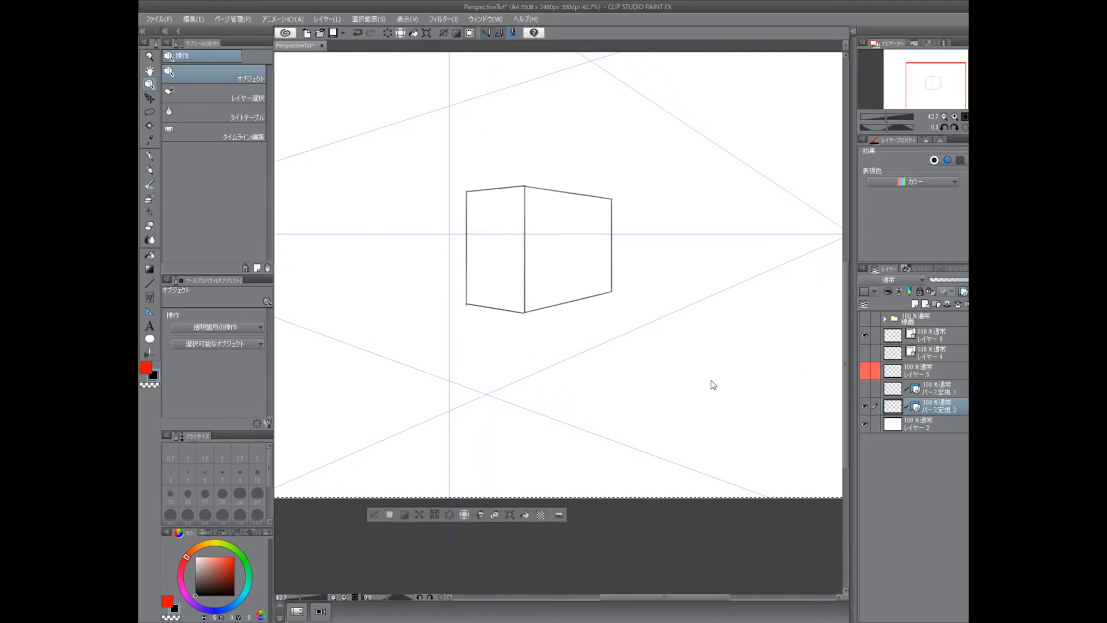
left_click(932, 427)
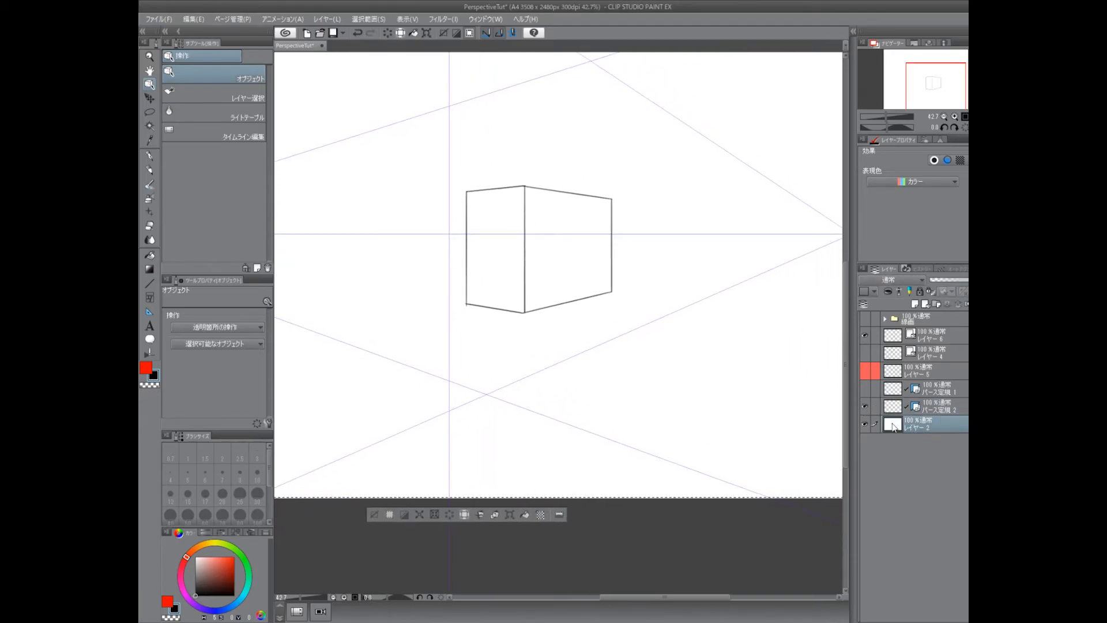
left_click(863, 424)
left_click(861, 425)
- Make パース定規 2 the active layer, clear the selection area and select the ruler at its right vanishing point
left_click(891, 406)
scroll(697, 363, "up", 3)
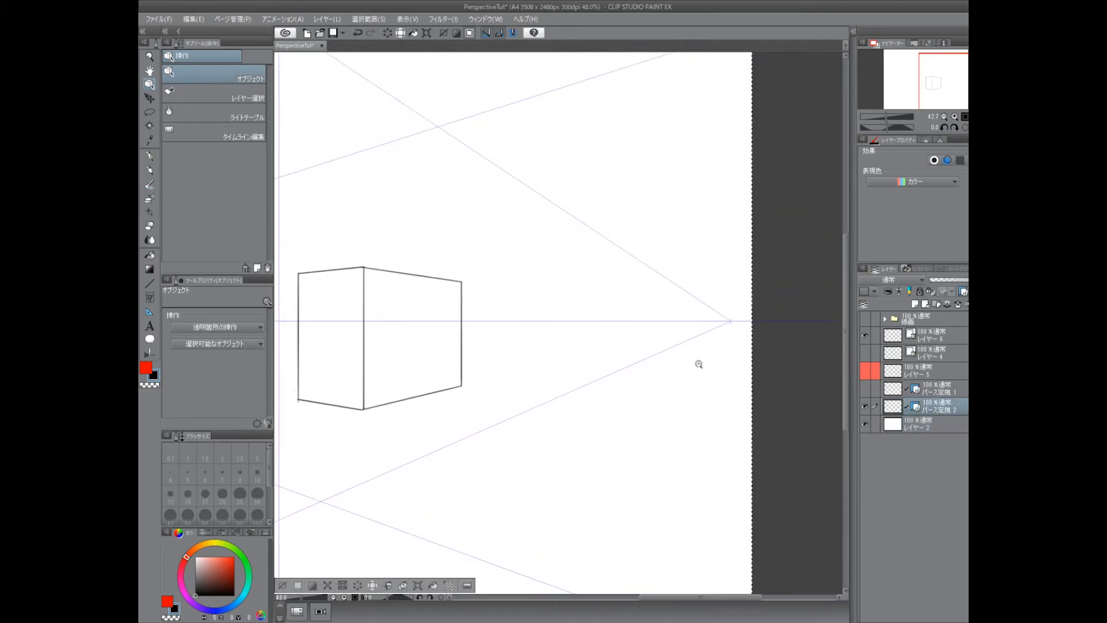
key("ctrl+d")
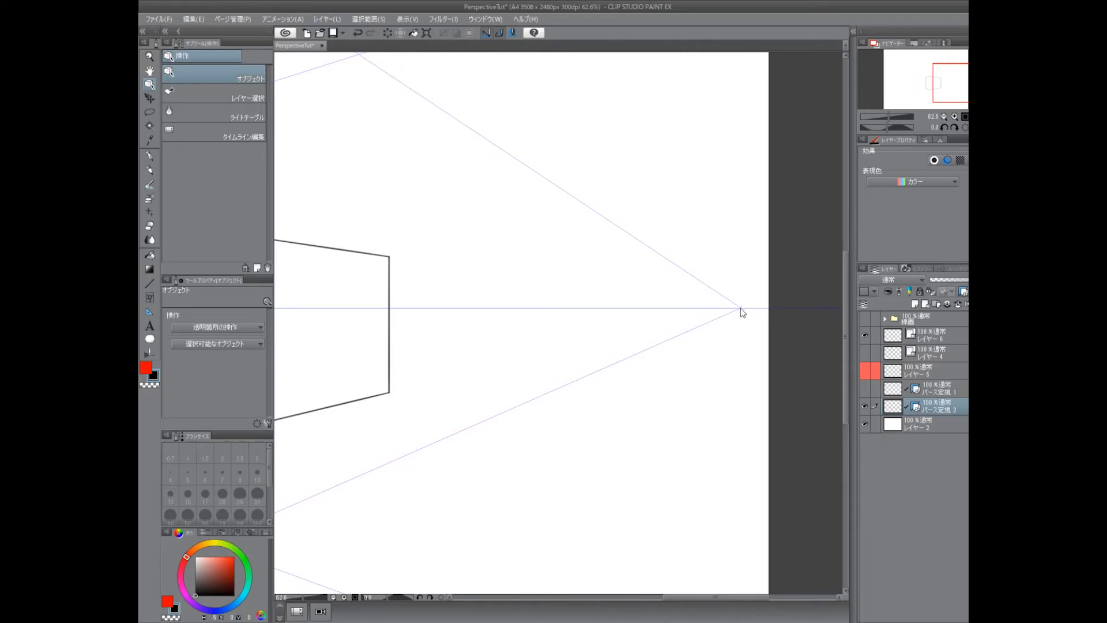
left_click(742, 310)
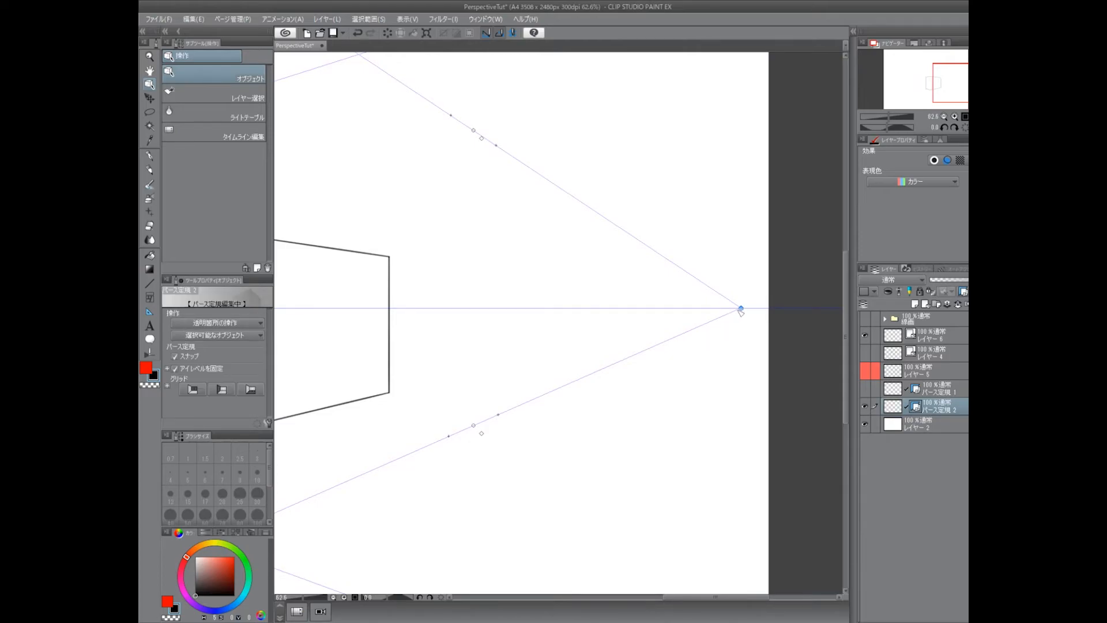
- Move the two-point ruler's right vanishing point along the eye level closer to the box
scroll(632, 415, "down", 5)
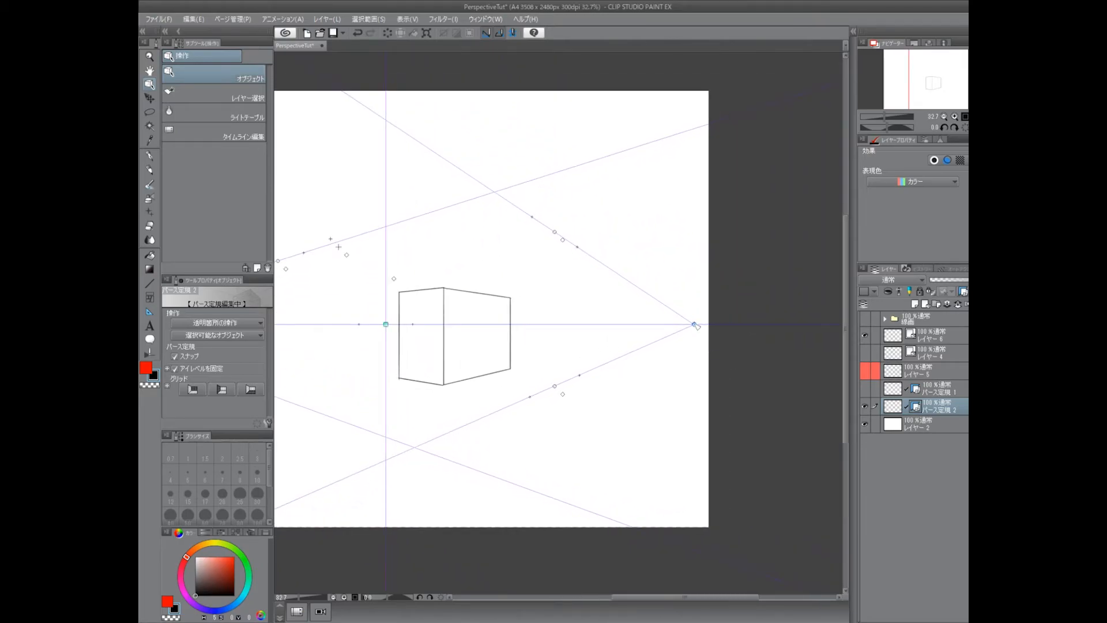
left_click_drag(695, 325, 628, 346)
scroll(724, 358, "down", 3)
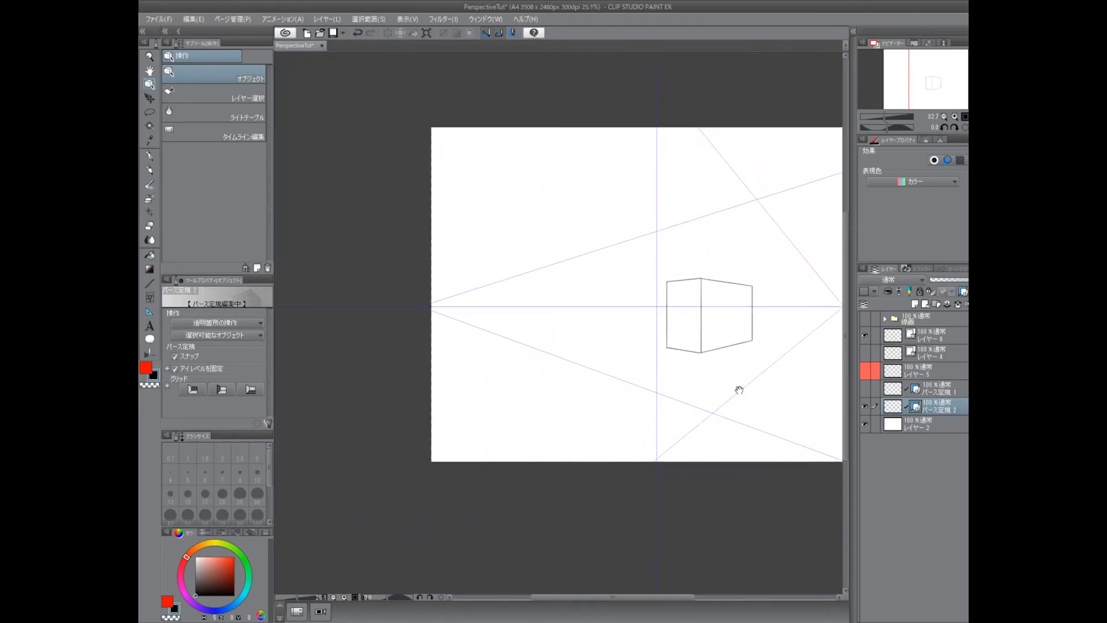
- Reposition the two-point ruler's left and right vanishing points along the eye level so both lie inside the page
left_click_drag(758, 296, 702, 295)
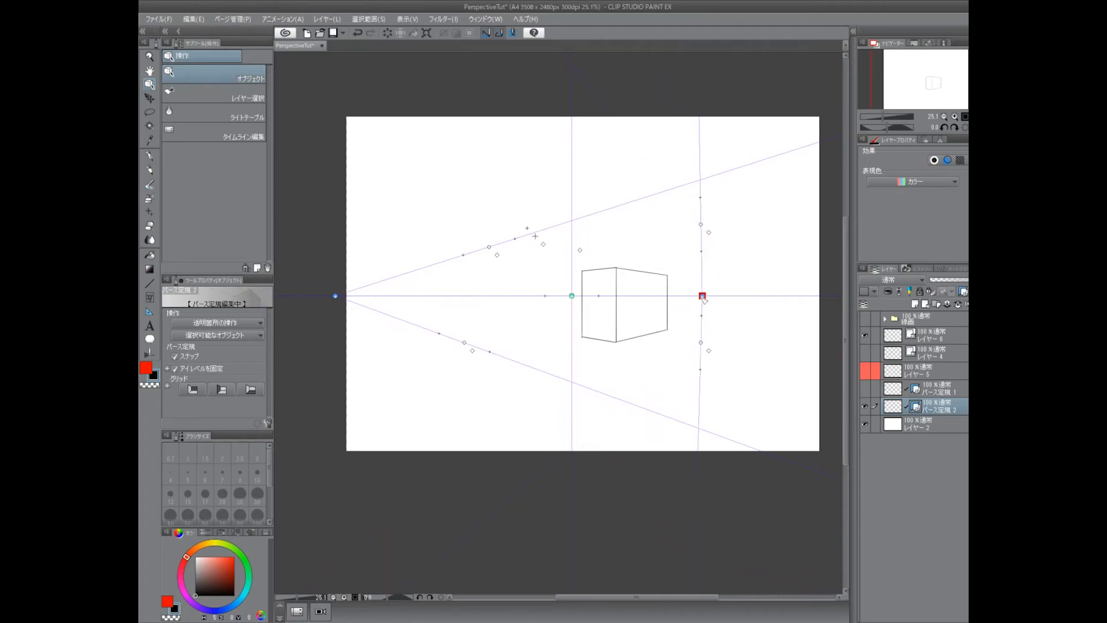
left_click_drag(335, 296, 443, 295)
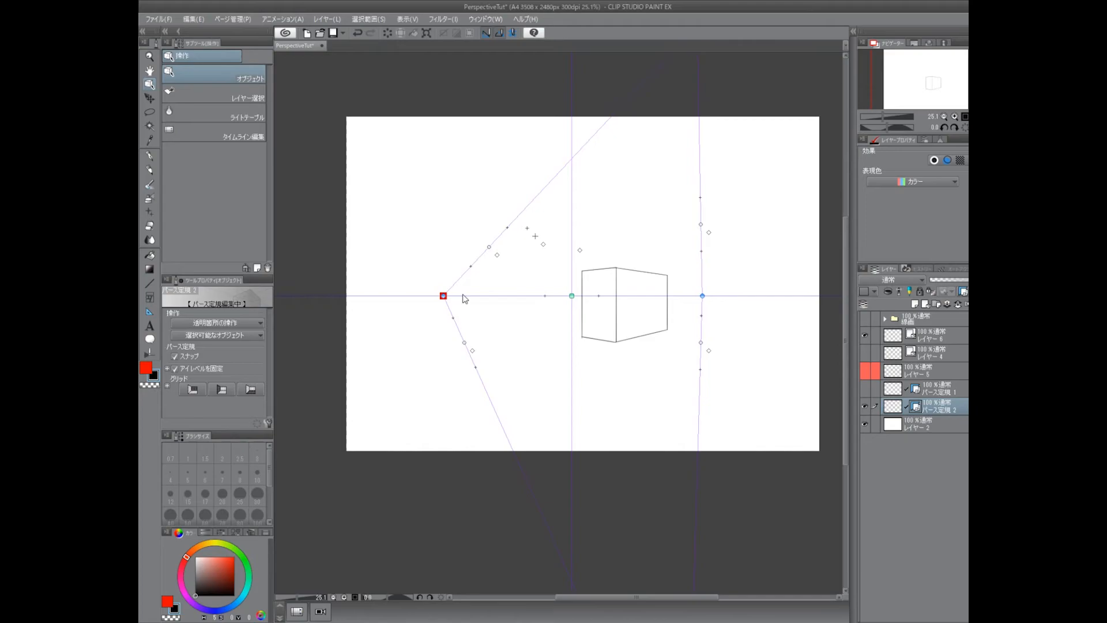
left_click_drag(702, 295, 753, 312)
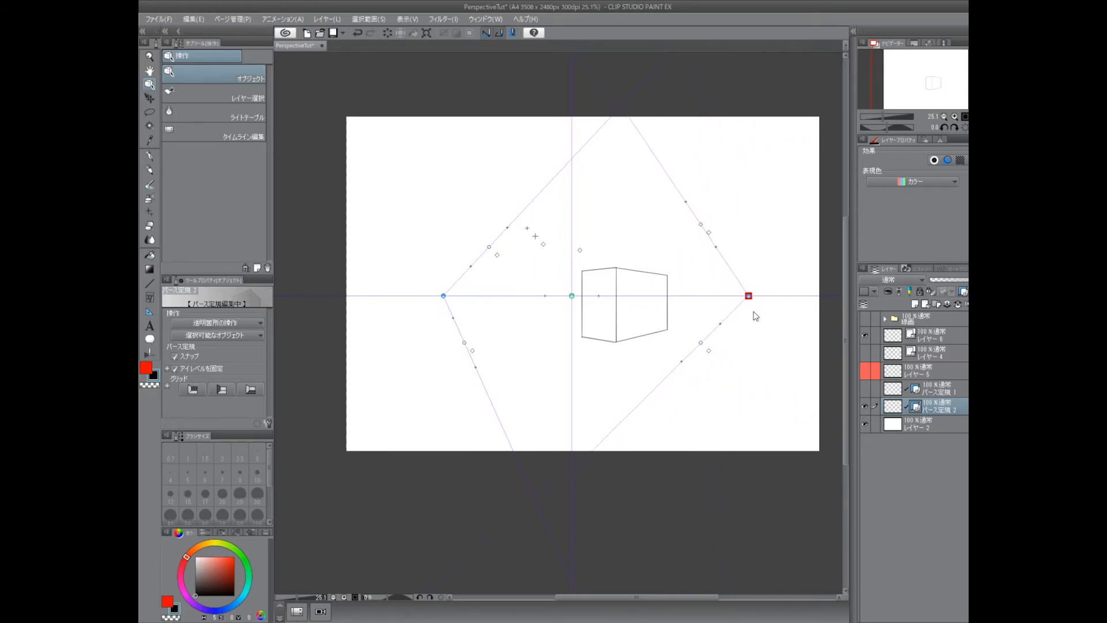
- Select everything on レイヤー 6, delete the drawn box and clear the selection
left_click(891, 339)
key("ctrl+a")
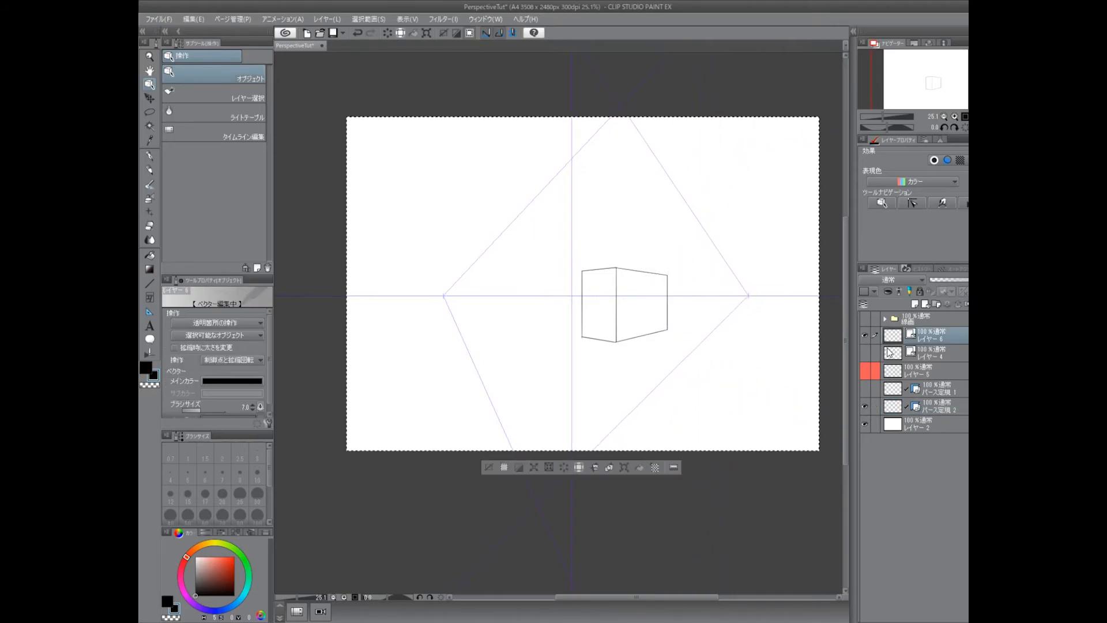
key("Delete")
key("ctrl+d")
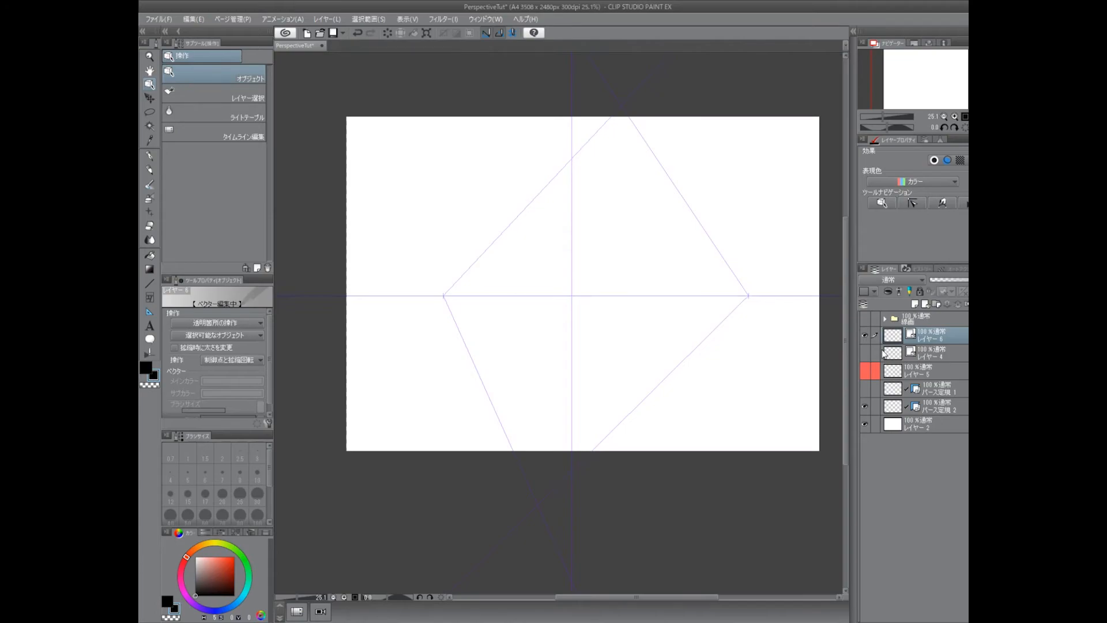
- Select the two-point ruler and move both vanishing points along the eye level far outside opposite sides of the page
left_click(748, 298)
scroll(742, 356, "down", 3)
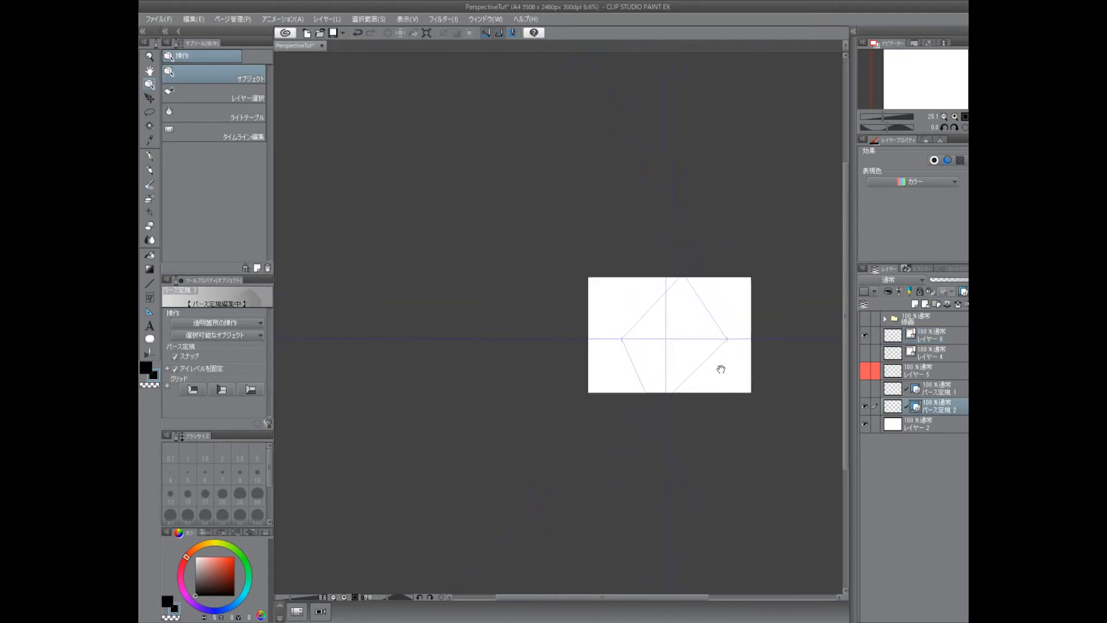
left_click_drag(643, 357, 817, 360)
left_click_drag(538, 357, 381, 375)
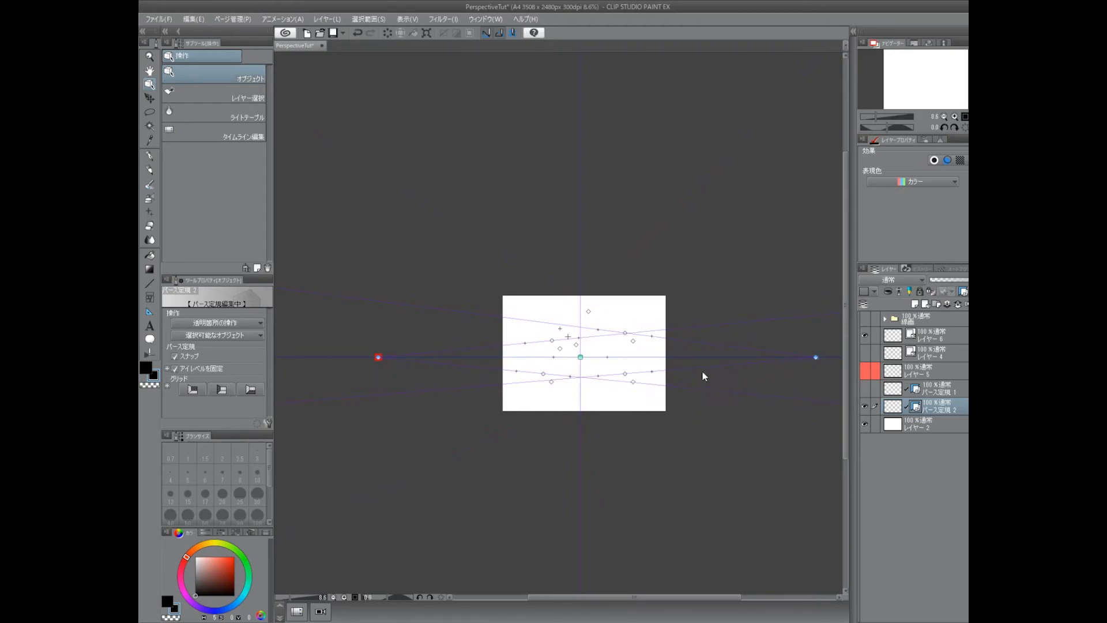
- Adjust the right vanishing point's upper guide line with its handle so it runs at a shallower angle near the eye level
scroll(643, 355, "up", 4)
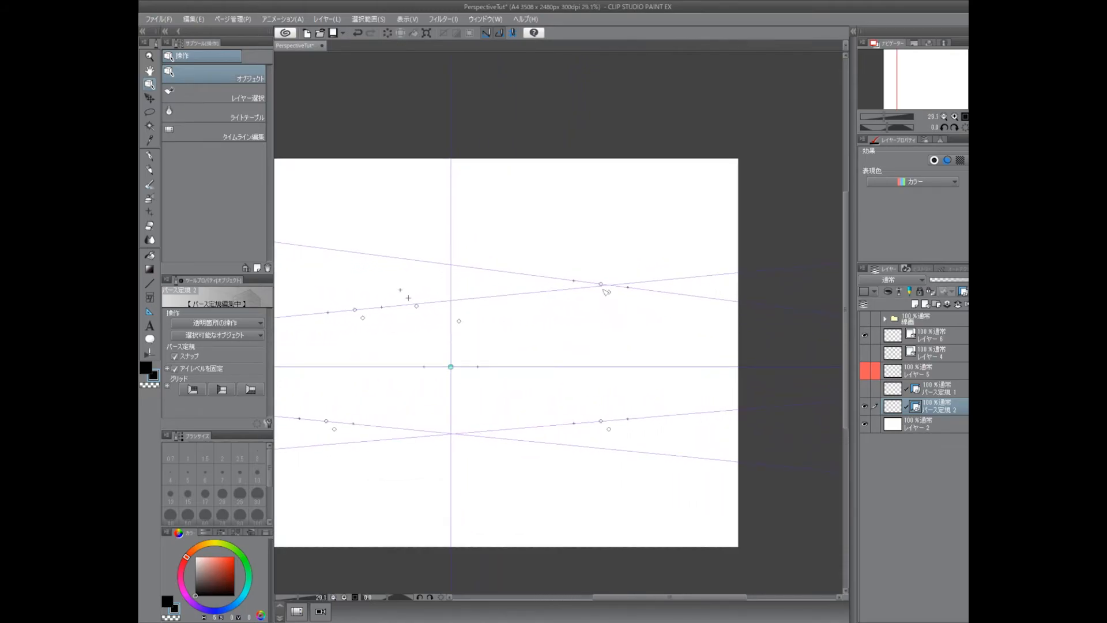
left_click_drag(602, 286, 630, 335)
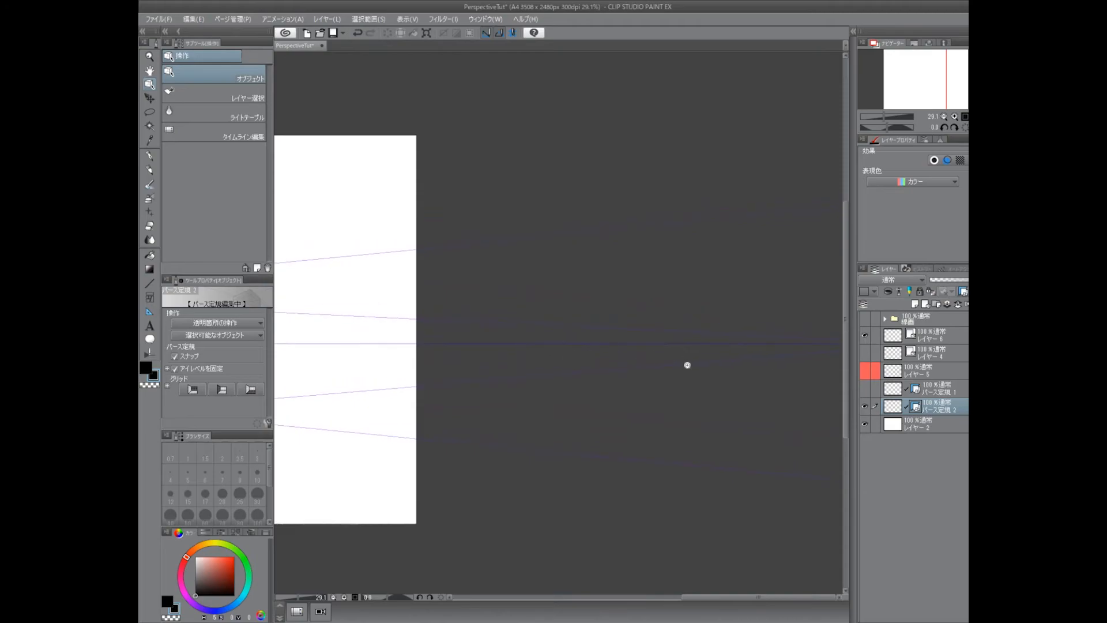
scroll(686, 363, "down", 4)
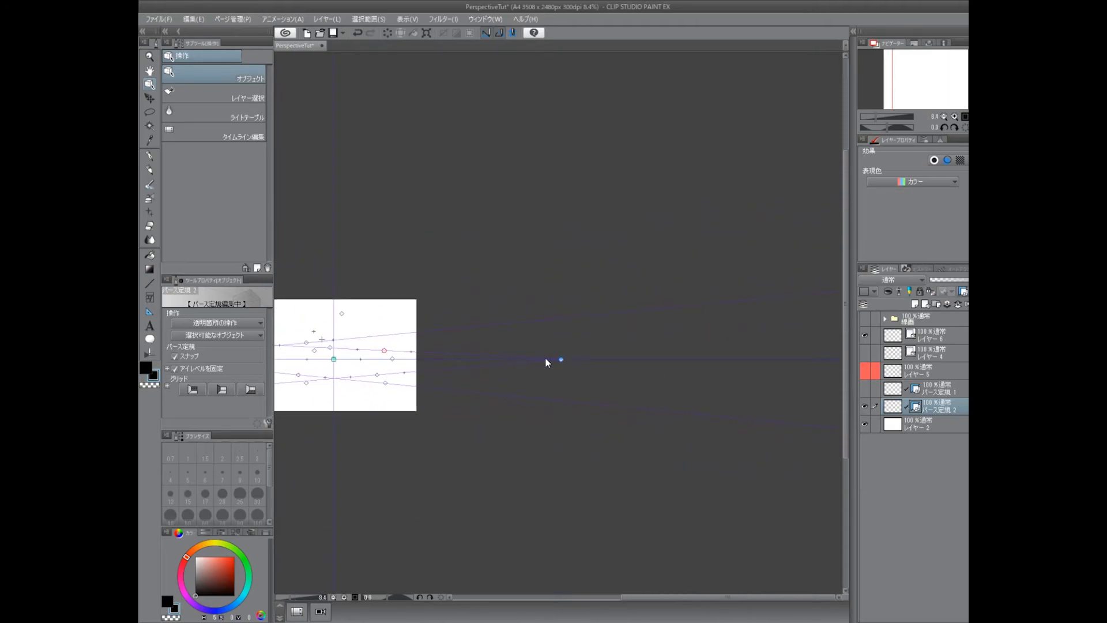
left_click_drag(363, 358, 642, 366)
scroll(684, 368, "up", 5)
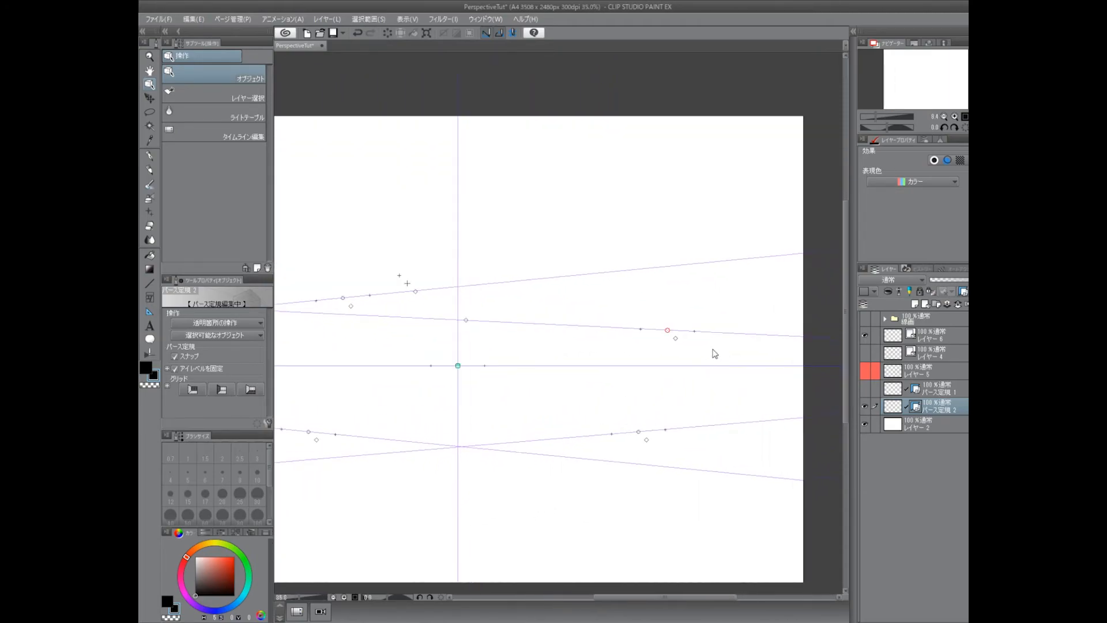
left_click_drag(669, 333, 617, 322)
left_click(701, 372)
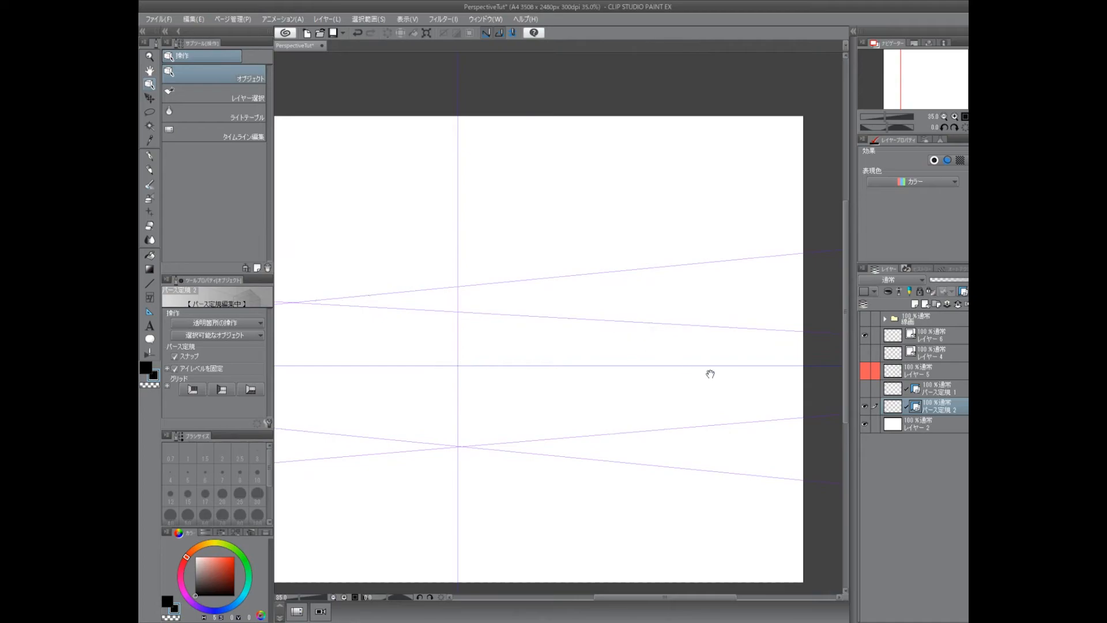
scroll(701, 373, "down", 5)
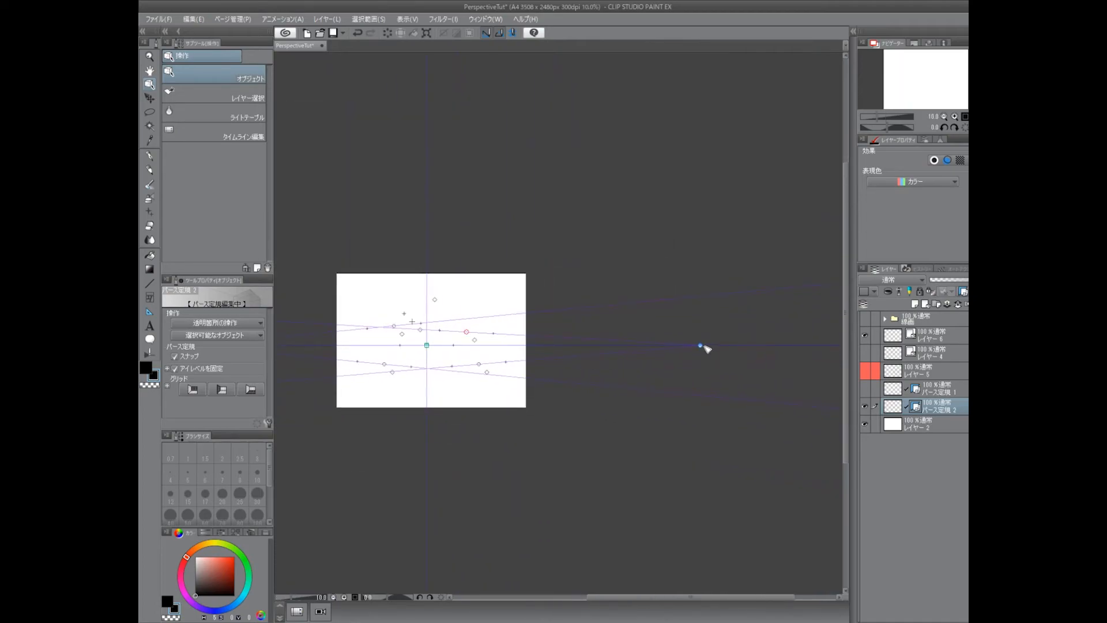
key("ctrl+0")
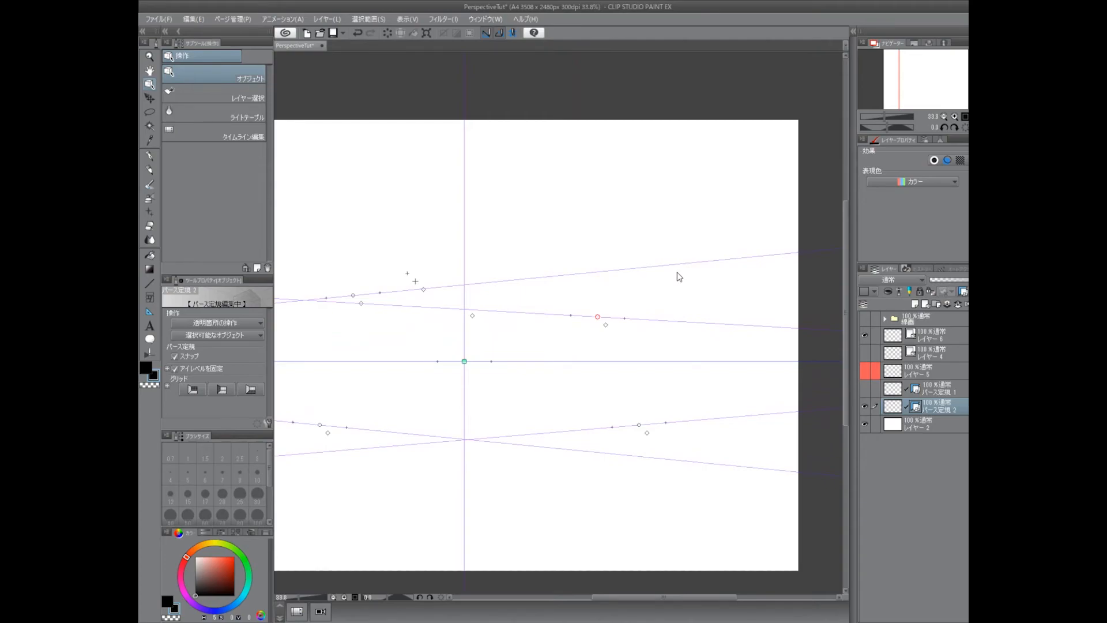
scroll(635, 358, "up", 1)
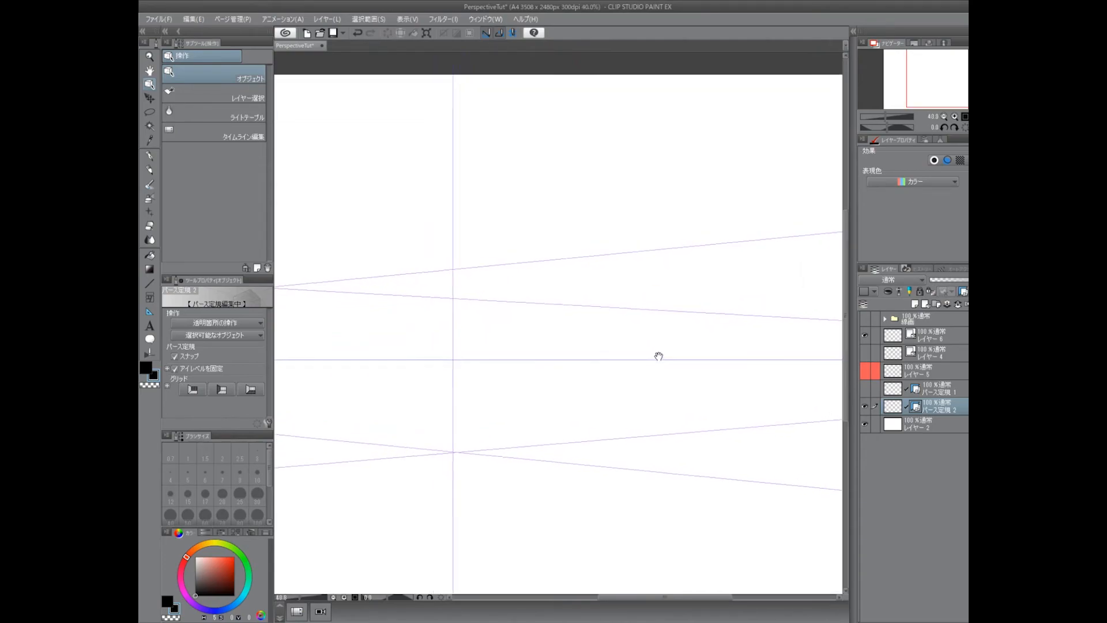
scroll(683, 373, "down", 2)
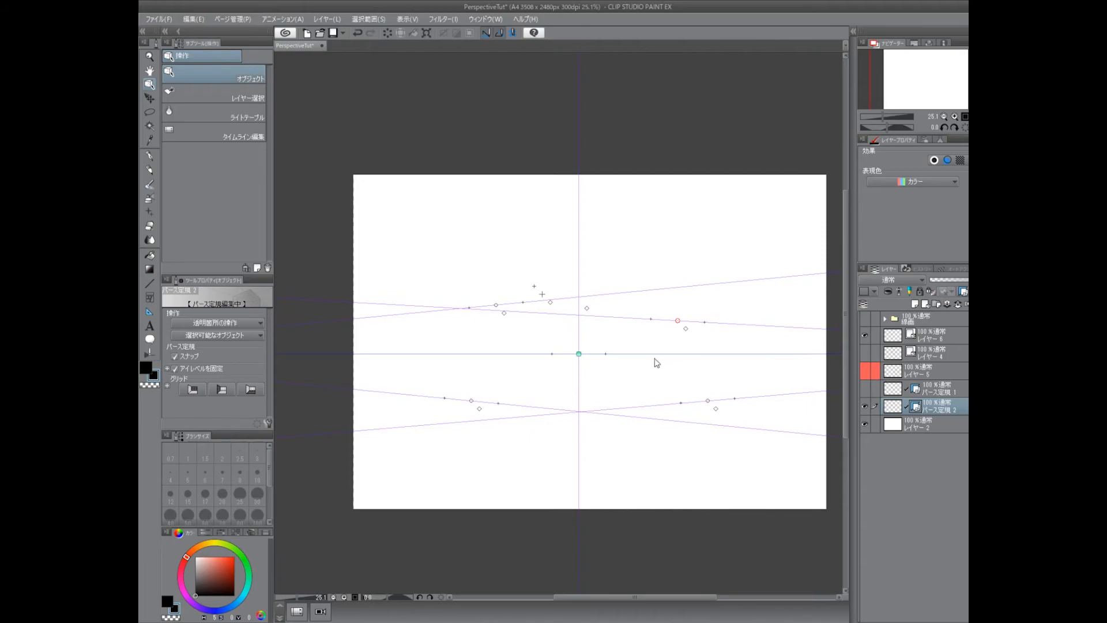
- Activate レイヤー 6 and sketch the upper face of a tilted box freehand across the eye level with the 薄い鉛筆 pencil
left_click(895, 337)
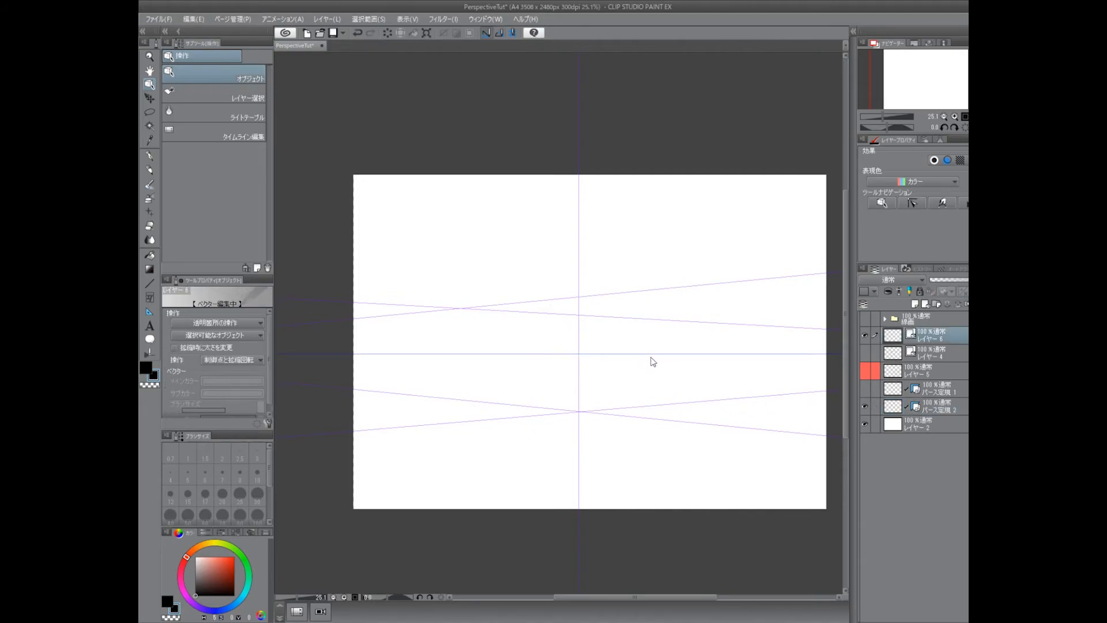
left_click(149, 169)
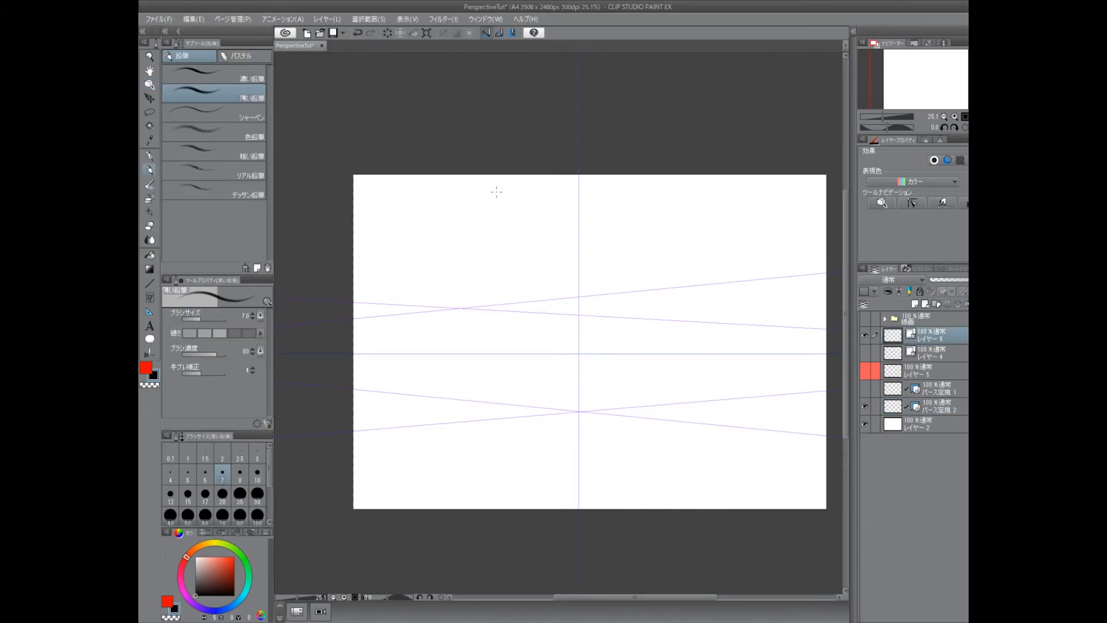
left_click_drag(647, 336, 684, 323)
mouse_move(545, 334)
left_mouse_down()
mouse_move(583, 250)
mouse_move(656, 257)
mouse_move(633, 320)
left_mouse_up()
key("ctrl+z")
left_click_drag(659, 260, 627, 360)
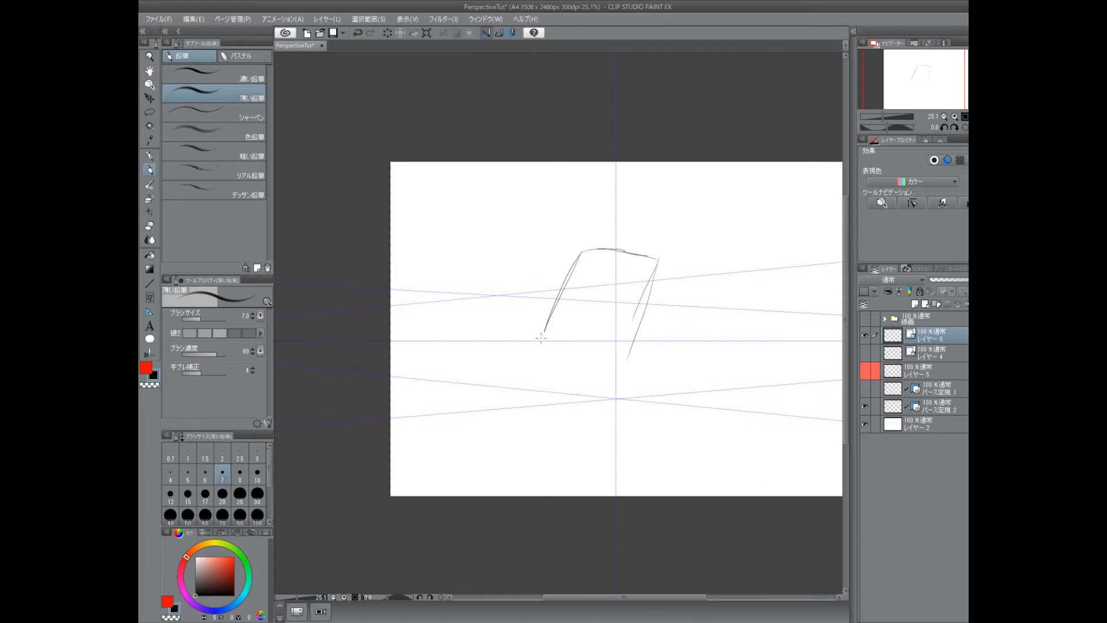
left_click_drag(560, 338, 627, 352)
left_click_drag(538, 341, 626, 350)
left_click_drag(654, 273, 631, 344)
- Sketch the slanted side edges and lower faces to complete the tilted freehand box, redoing the upper side edge once
left_click_drag(659, 257, 729, 335)
key("ctrl+z")
left_click_drag(658, 258, 697, 358)
left_click_drag(625, 354, 654, 411)
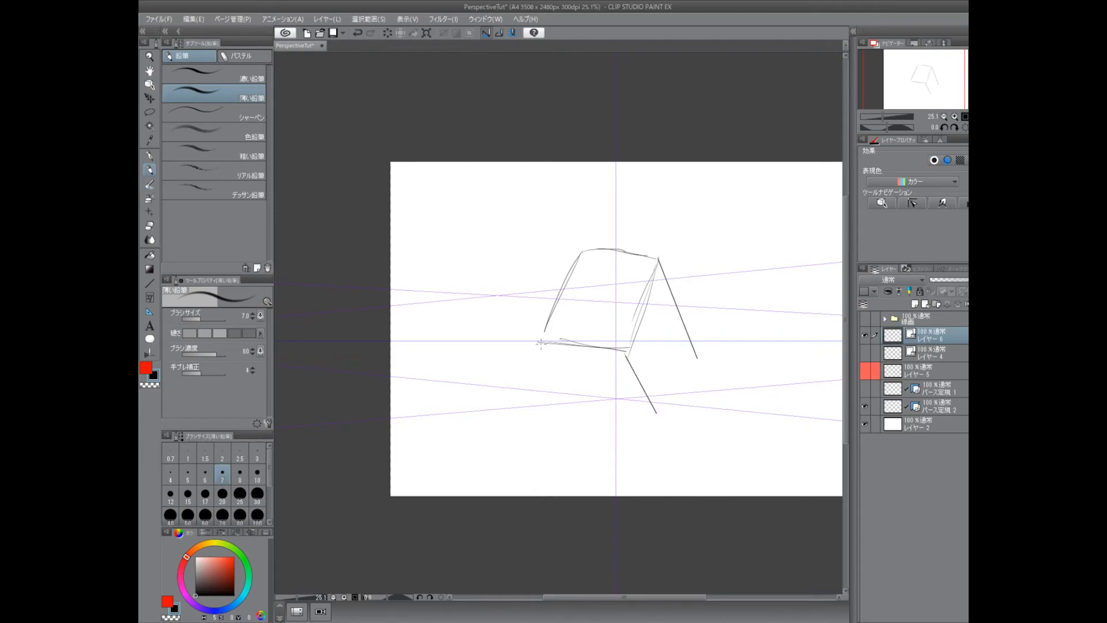
mouse_move(540, 342)
left_mouse_down()
mouse_move(587, 406)
mouse_move(639, 409)
mouse_move(611, 407)
mouse_move(667, 381)
mouse_move(684, 326)
left_mouse_up()
left_click_drag(658, 257, 625, 354)
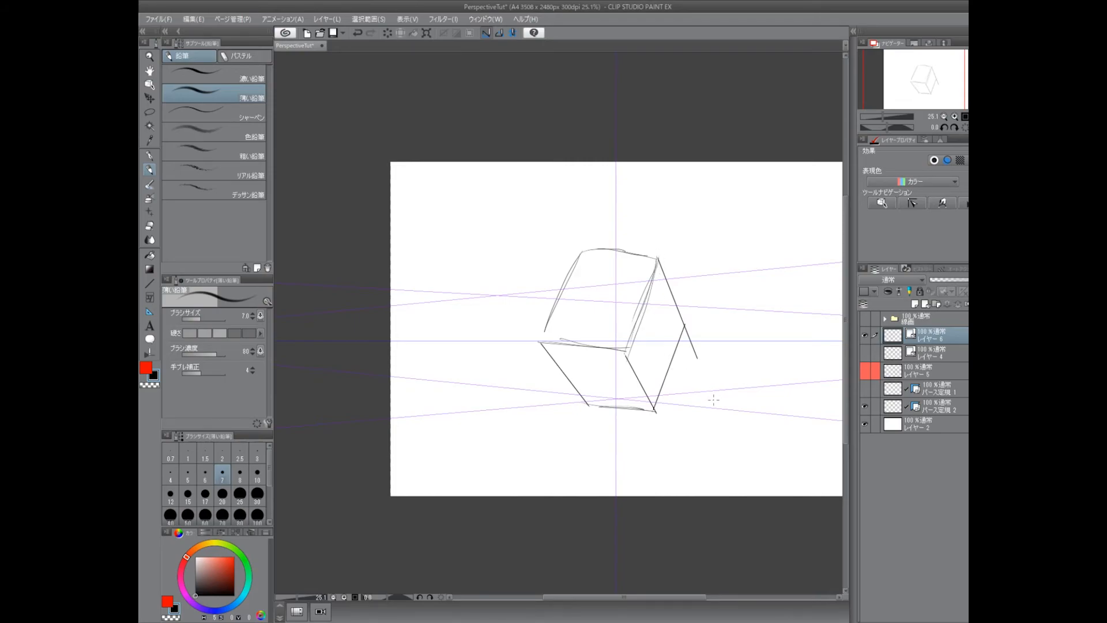
- Select all of レイヤー 6, delete the tilted box sketch and clear the selection
key("ctrl+a")
key("Delete")
key("ctrl+d")
- Draw an upright two-sided box straddling the eye level, redoing the right face's top edge shorter and closing that face
left_click_drag(682, 375, 638, 375)
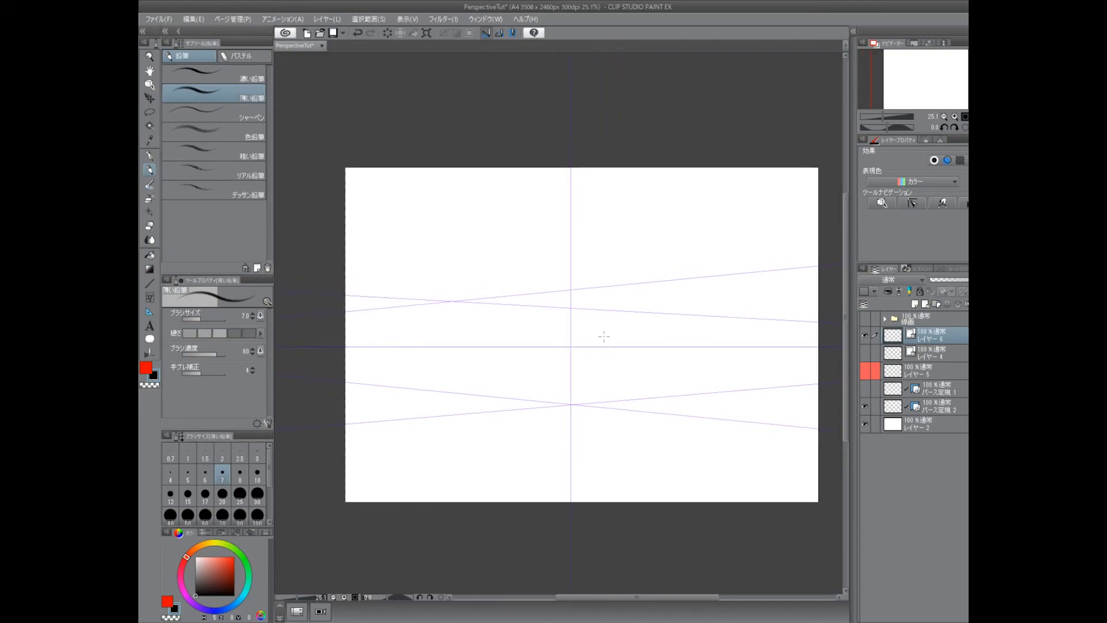
mouse_move(610, 269)
left_mouse_down()
mouse_move(608, 395)
mouse_move(628, 396)
mouse_move(607, 401)
mouse_move(568, 272)
mouse_move(513, 286)
mouse_move(515, 387)
mouse_move(610, 404)
mouse_move(700, 284)
mouse_move(712, 286)
left_mouse_up()
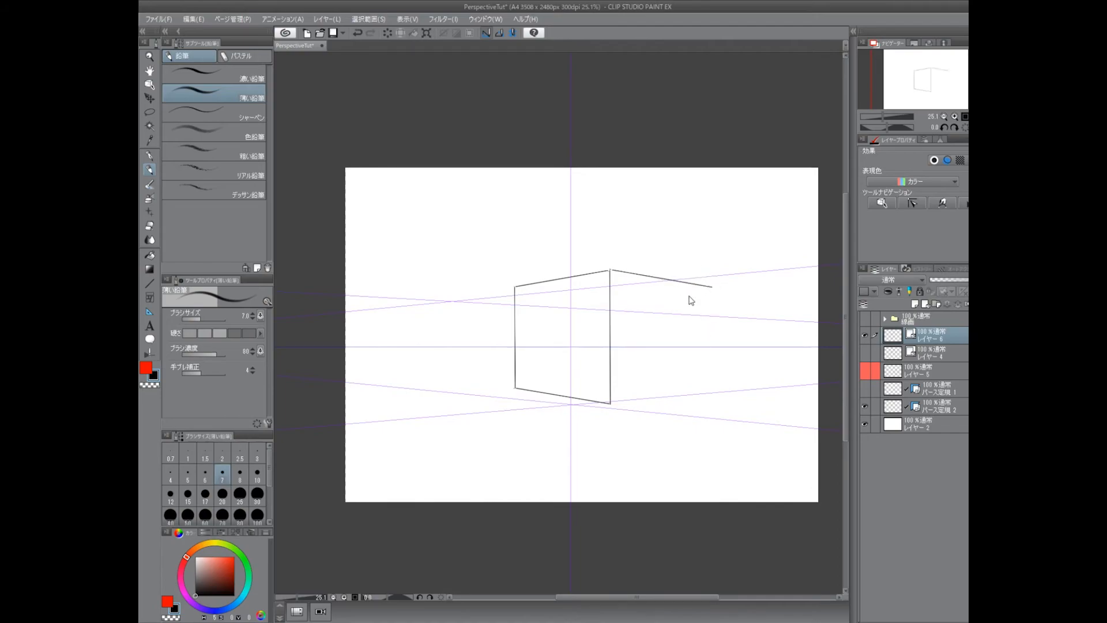
key("ctrl+z")
left_click_drag(610, 270, 679, 284)
left_click_drag(679, 285, 678, 390)
left_click_drag(610, 403, 676, 389)
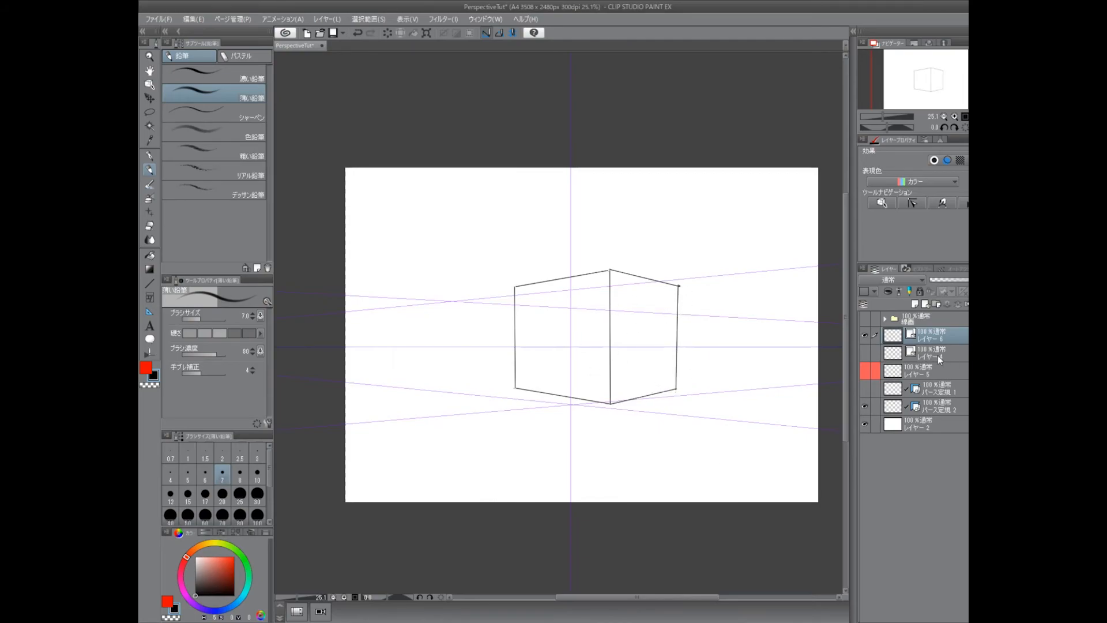
- Make パース定規 2 the active layer, toggle its visibility off and on, and select the two-point ruler with the オブジェクト tool
left_click(892, 406)
left_click(864, 406)
left_click(864, 407)
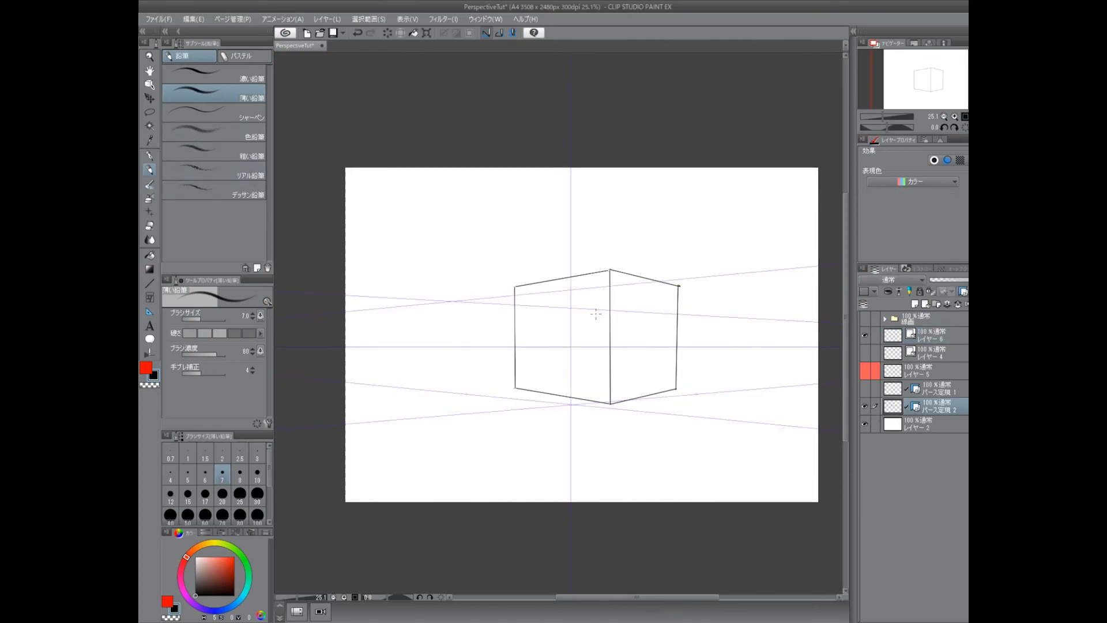
left_click(149, 84)
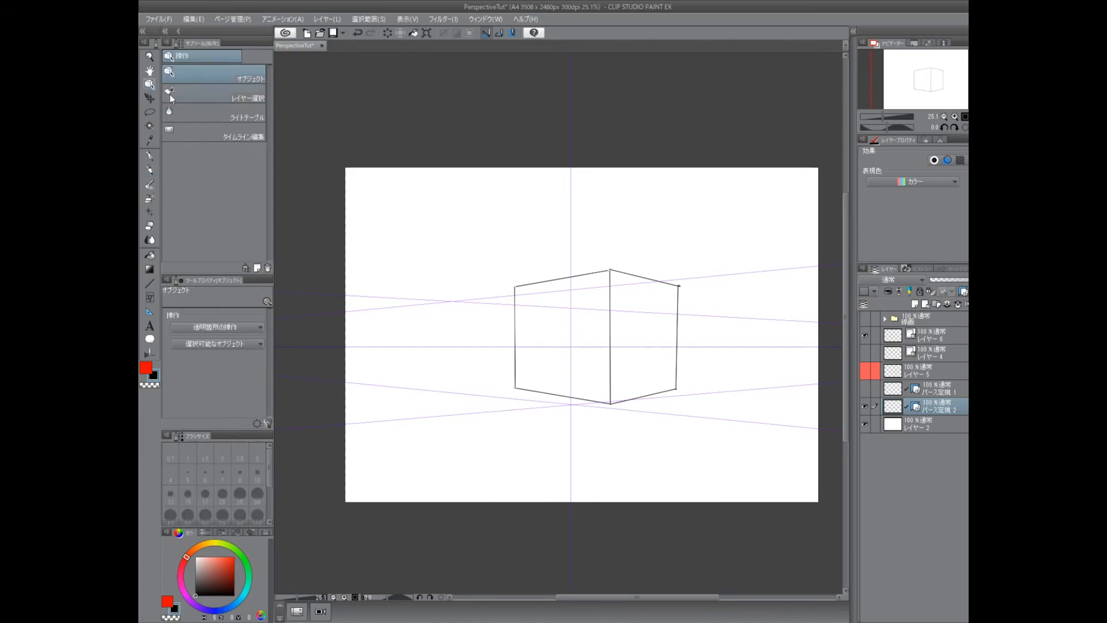
left_click(724, 397)
- Align the right vanishing point's guide lines with the top and bottom edges of the box's right face
scroll(704, 363, "up", 2)
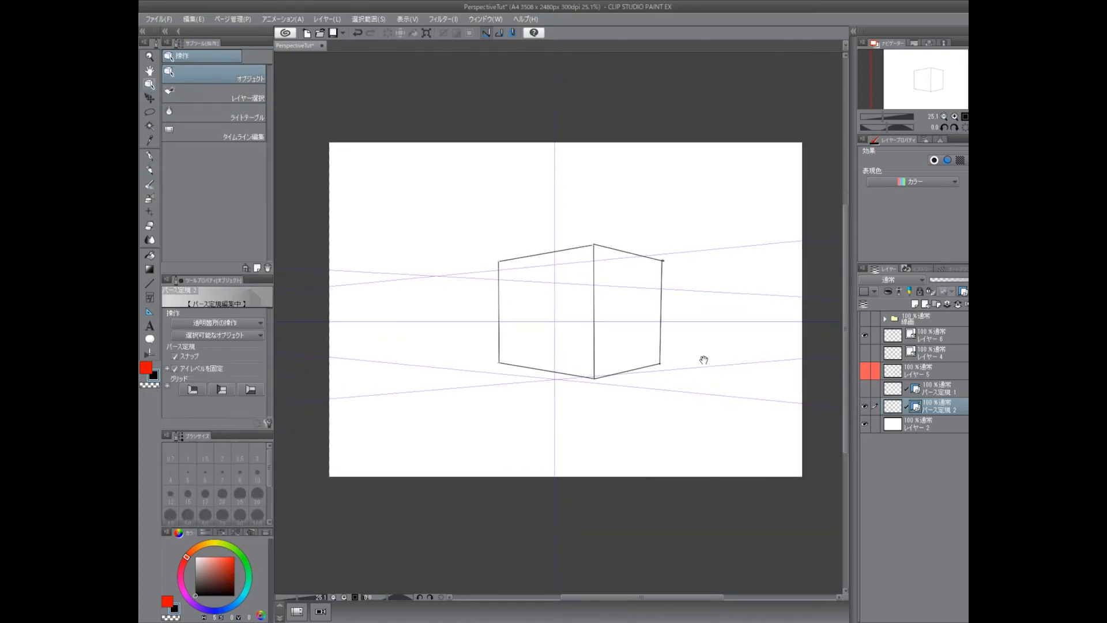
left_click_drag(615, 283, 613, 229)
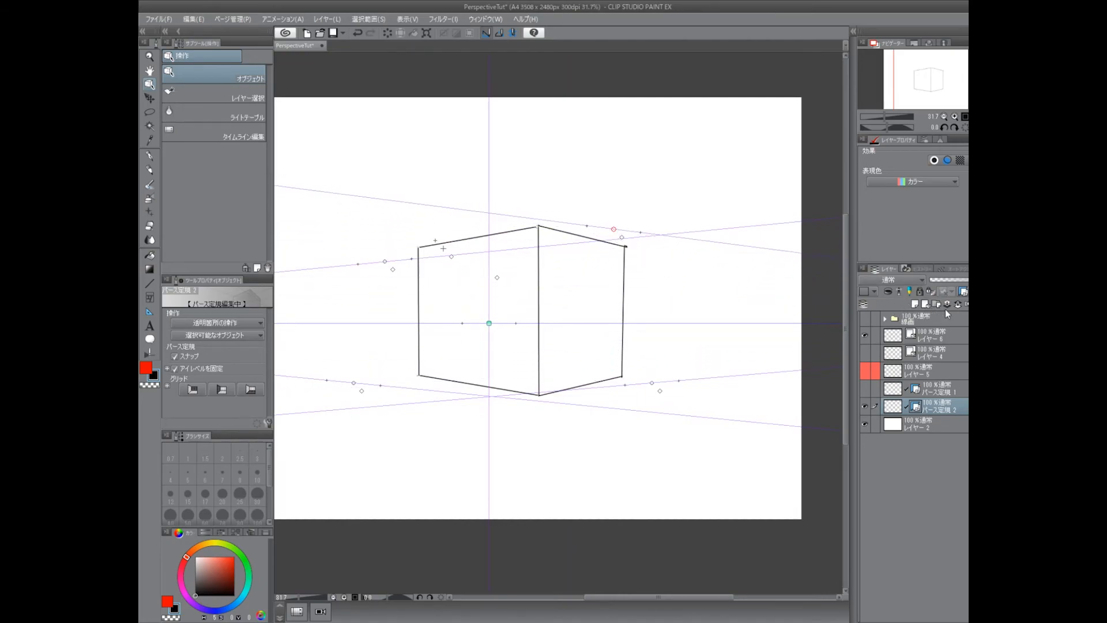
left_click_drag(614, 230, 586, 237)
left_click_drag(652, 382, 595, 383)
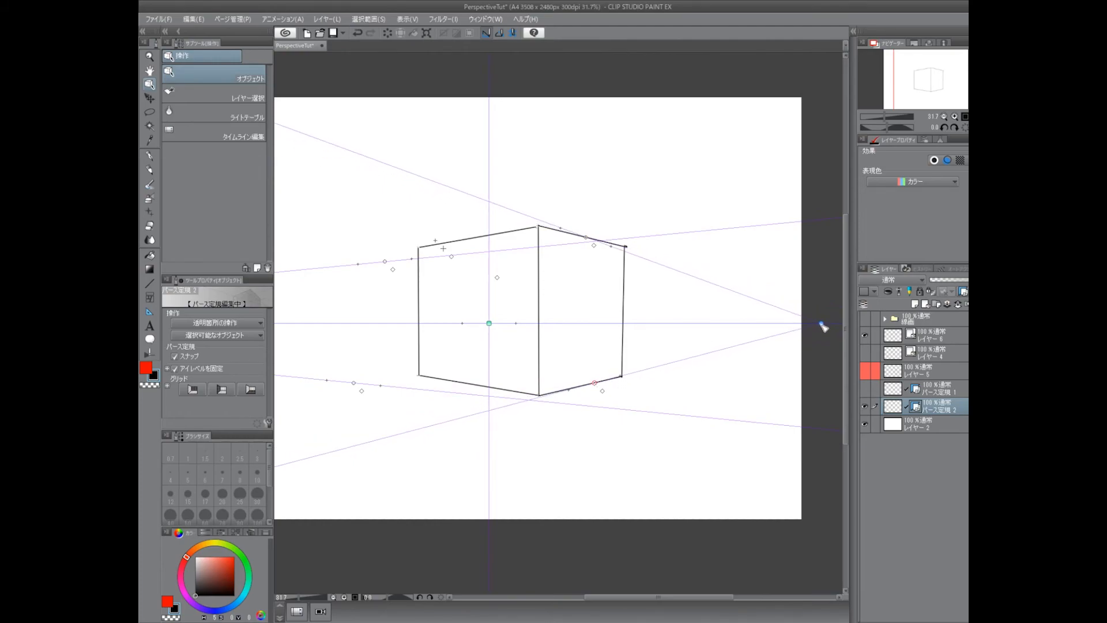
left_click_drag(612, 249, 587, 239)
- Align the left vanishing point's guide lines with the top and bottom edges of the box's left face
left_click_drag(502, 308, 628, 244)
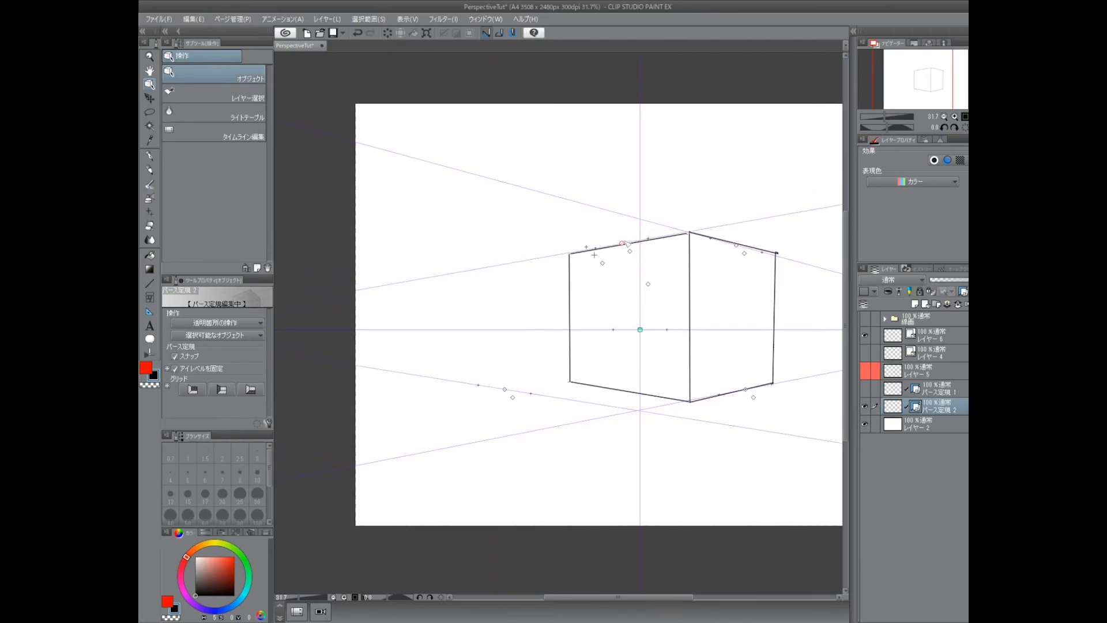
left_click_drag(504, 389, 620, 392)
scroll(709, 388, "down", 3)
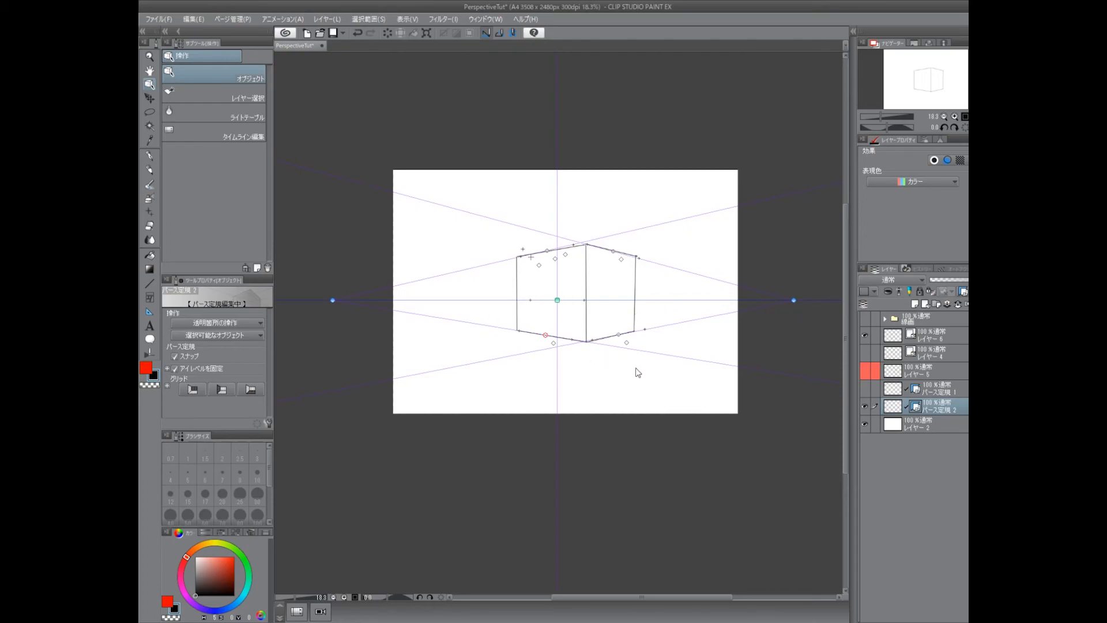
- Delete the reference box from レイヤー 6 and switch to the 薄い鉛筆 pencil
left_click(864, 336)
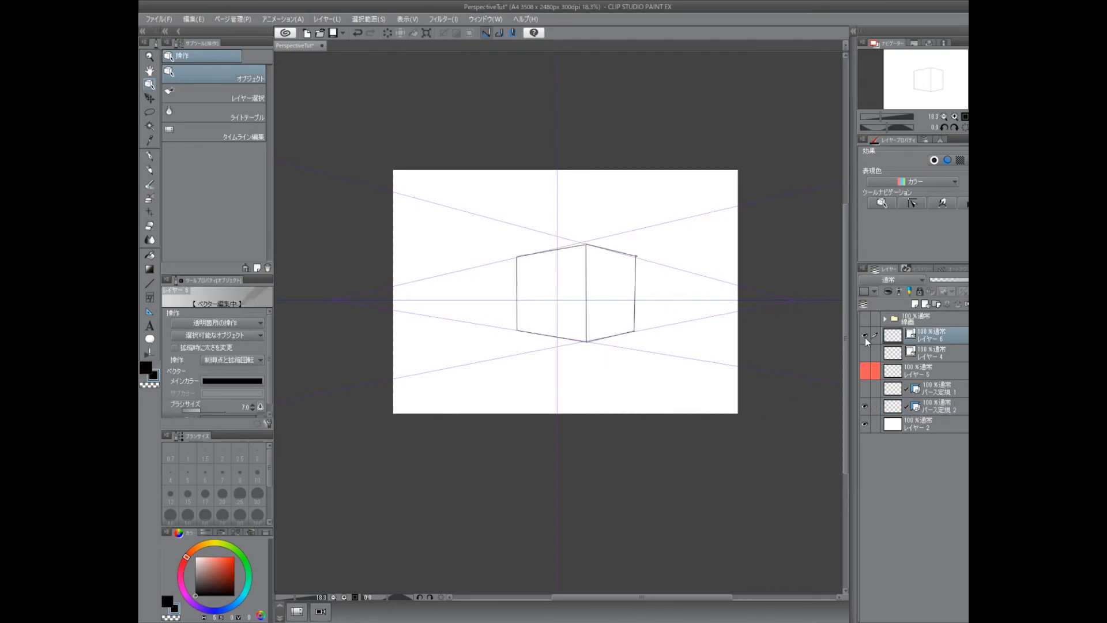
key("Delete")
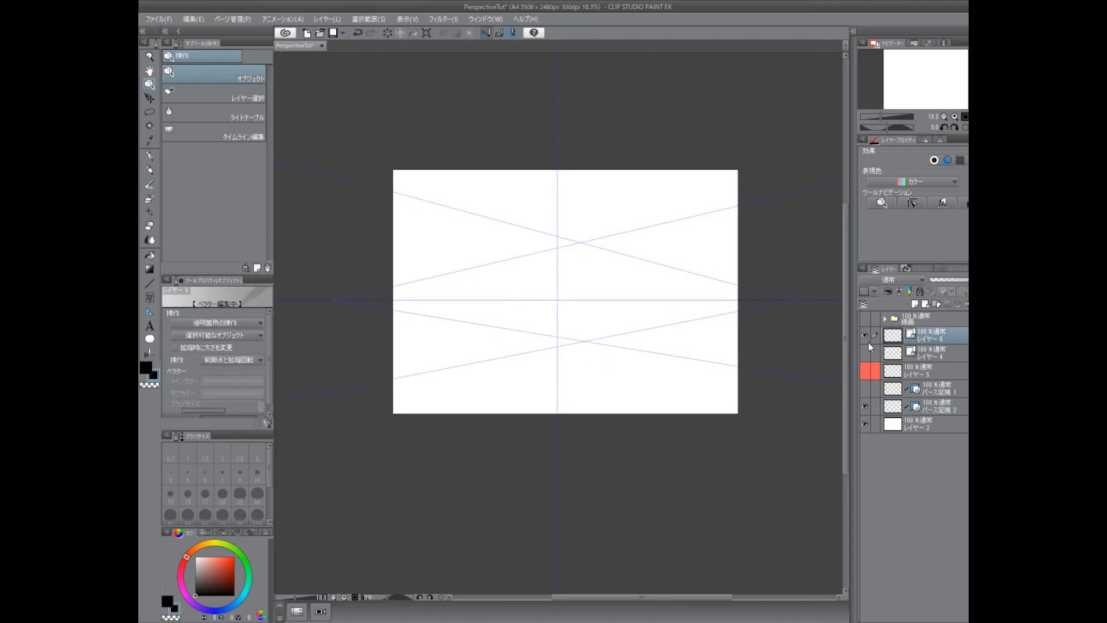
left_click(151, 170)
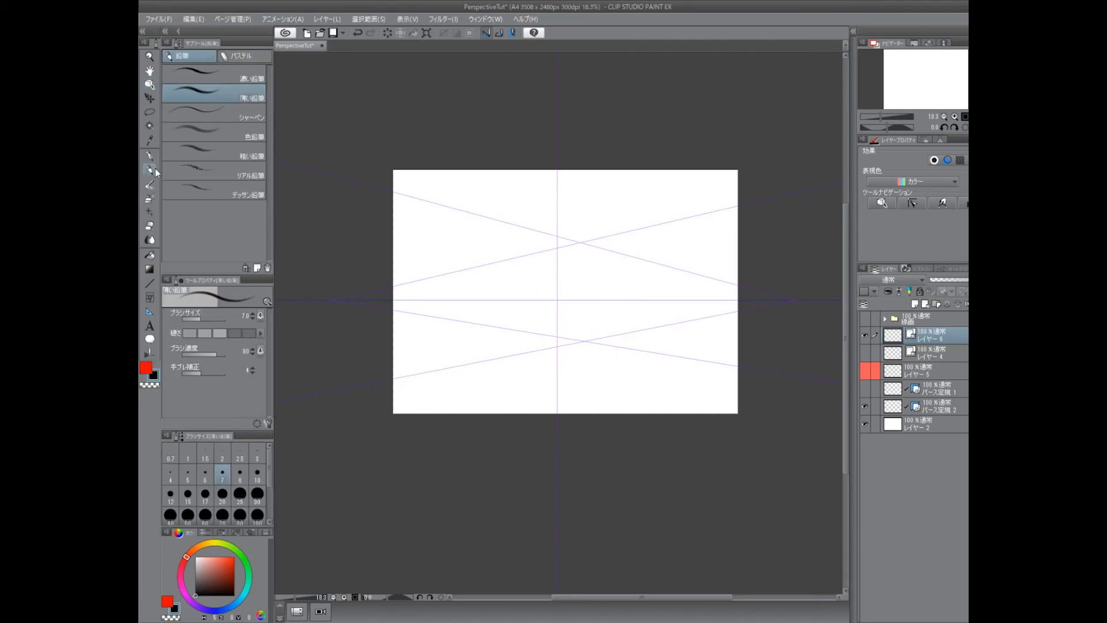
- Draw a vertical edge between the guide lines' upper and lower crossings, toggling ruler snapping and undoing the stray test strokes
scroll(621, 311, "up", 3)
left_click_drag(589, 245, 614, 384)
key("ctrl+z")
key("ctrl+2")
mouse_move(593, 246)
left_mouse_down()
mouse_move(599, 390)
mouse_move(699, 368)
left_mouse_up()
key("ctrl+z")
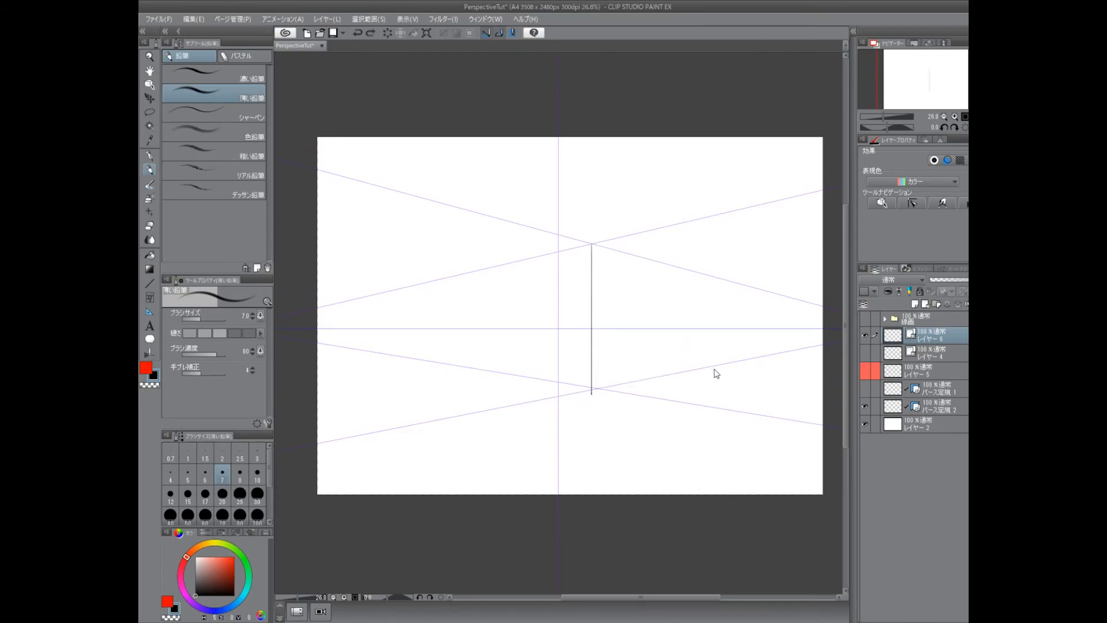
- Undo the vertical edge and adjust パース定規 2 so its four guide lines converge at shallower angles toward the eye level
key("ctrl+z")
left_click(864, 407)
left_click(864, 407)
left_click(874, 407)
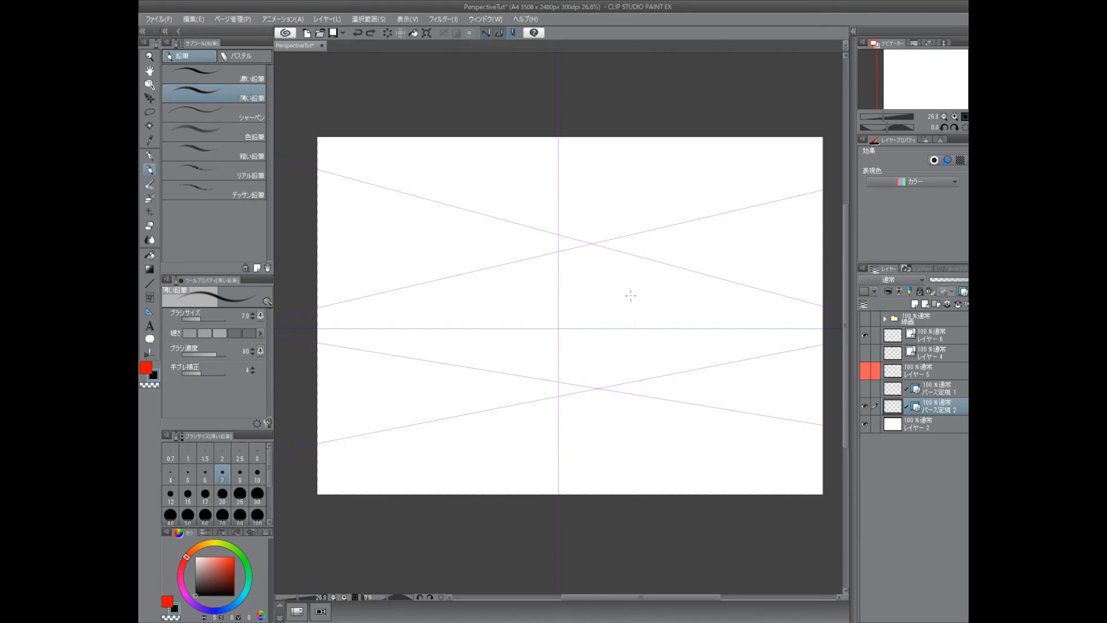
left_click(149, 85)
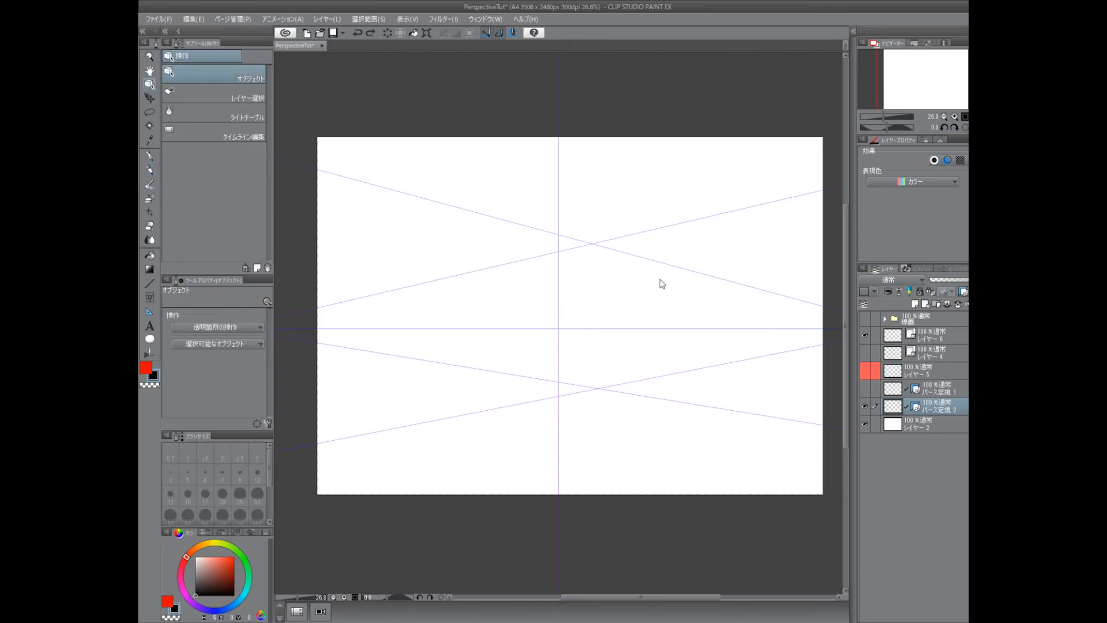
left_click(667, 269)
mouse_move(640, 260)
left_mouse_down()
mouse_move(631, 271)
mouse_move(527, 272)
mouse_move(621, 270)
left_mouse_up()
left_click_drag(648, 378, 630, 378)
mouse_move(541, 379)
left_mouse_down()
mouse_move(538, 398)
mouse_move(549, 386)
left_mouse_up()
left_click_drag(629, 377, 632, 384)
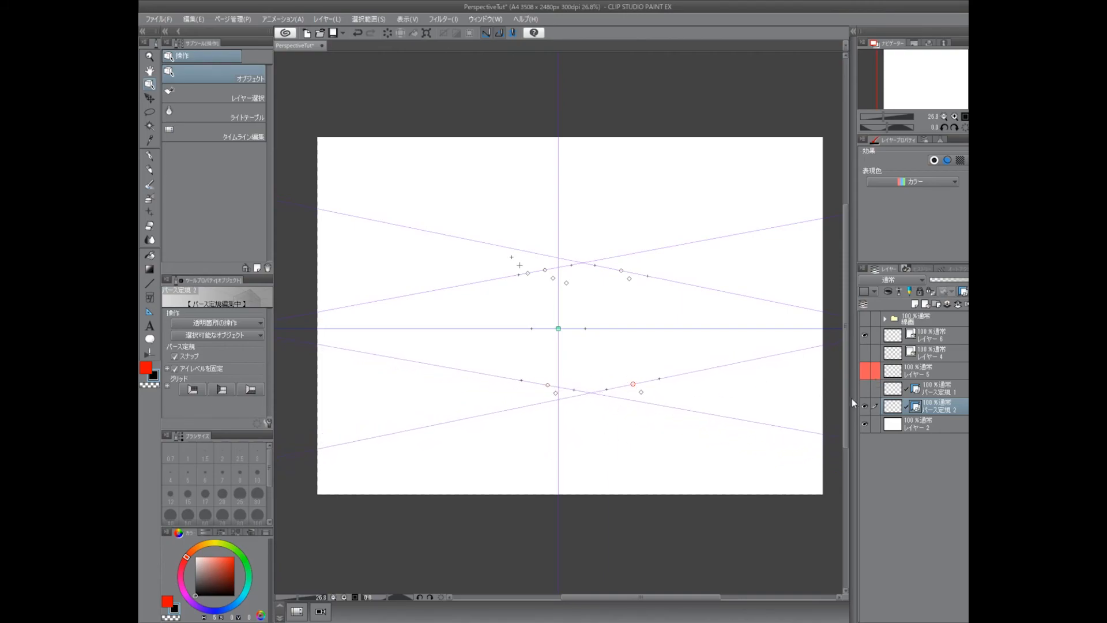
- Draw a two-point box on レイヤー 6 with the 薄い鉛筆 pencil, snapping its edges to the adjusted perspective ruler
left_click(938, 341)
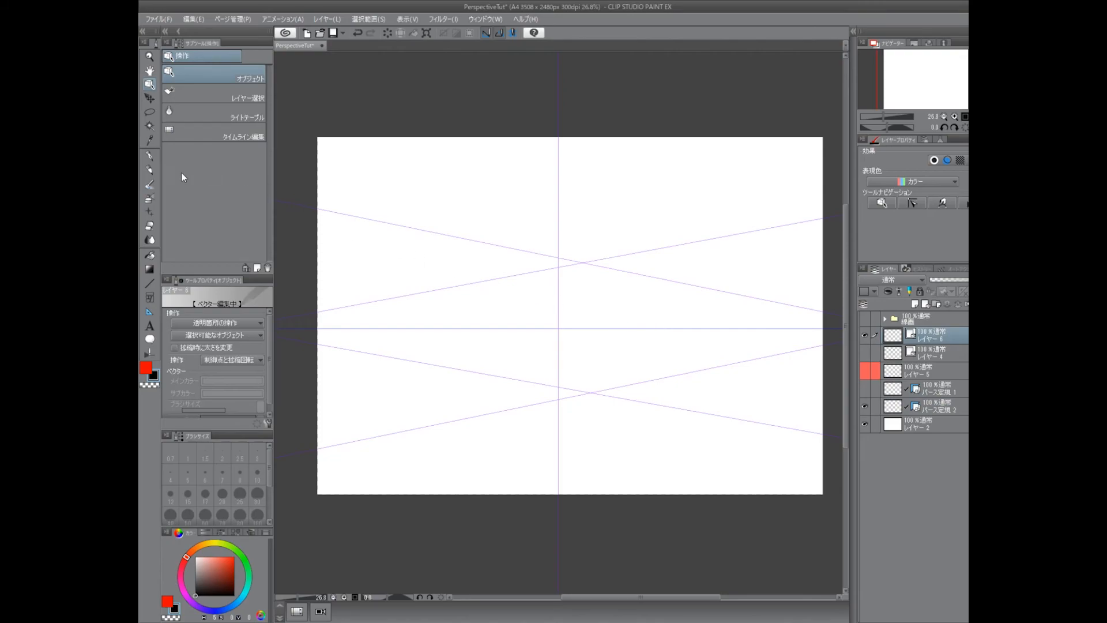
left_click(149, 170)
left_click_drag(584, 295, 595, 380)
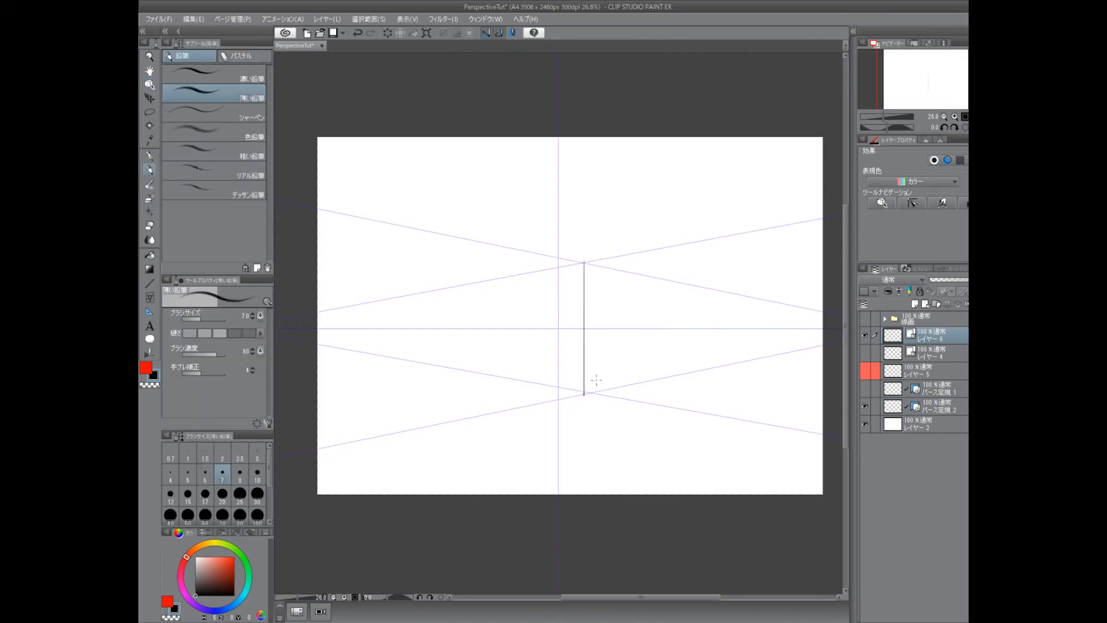
mouse_move(671, 375)
left_mouse_down()
mouse_move(683, 282)
mouse_move(589, 270)
mouse_move(499, 296)
mouse_move(495, 371)
left_mouse_up()
left_click_drag(553, 391, 492, 378)
key("ctrl+z")
left_click_drag(492, 287, 493, 382)
scroll(662, 385, "down", 3)
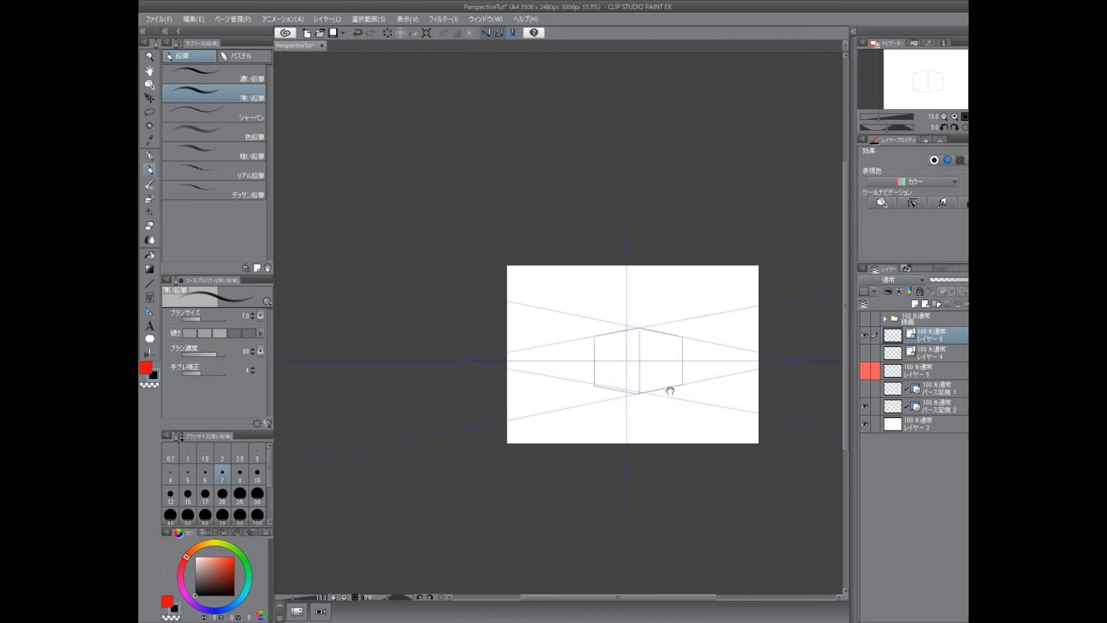
scroll(669, 389, "up", 4)
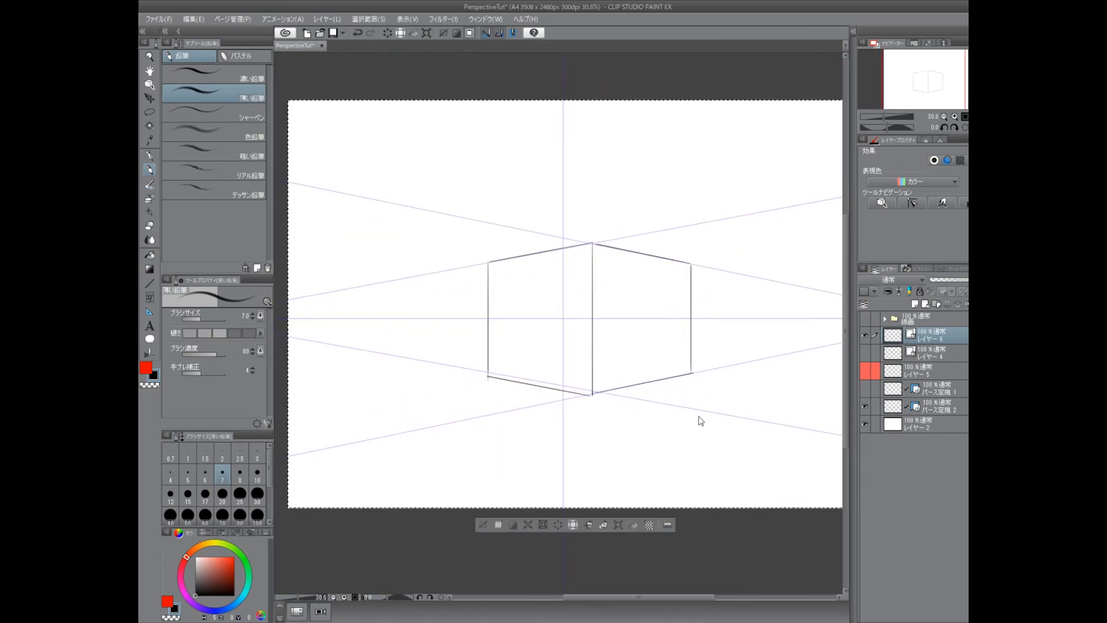
- Clear the two-point box from レイヤー 6 and switch from パース定規 2 to the three-point ruler on パース定規 3
key("Delete")
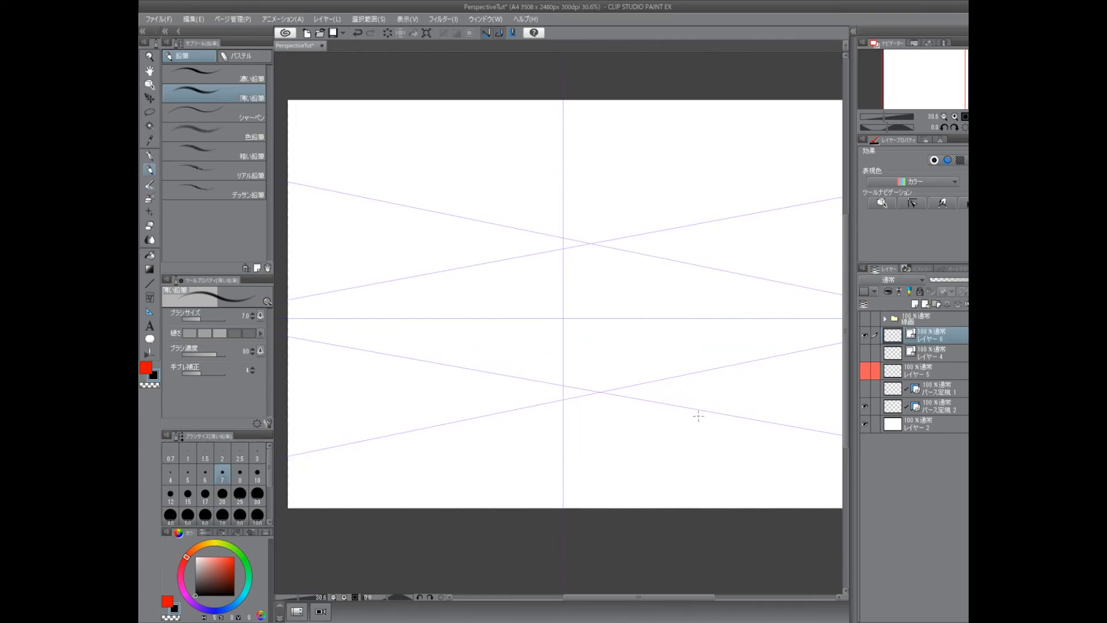
scroll(706, 394, "down", 2)
left_click(864, 407)
left_click(885, 426)
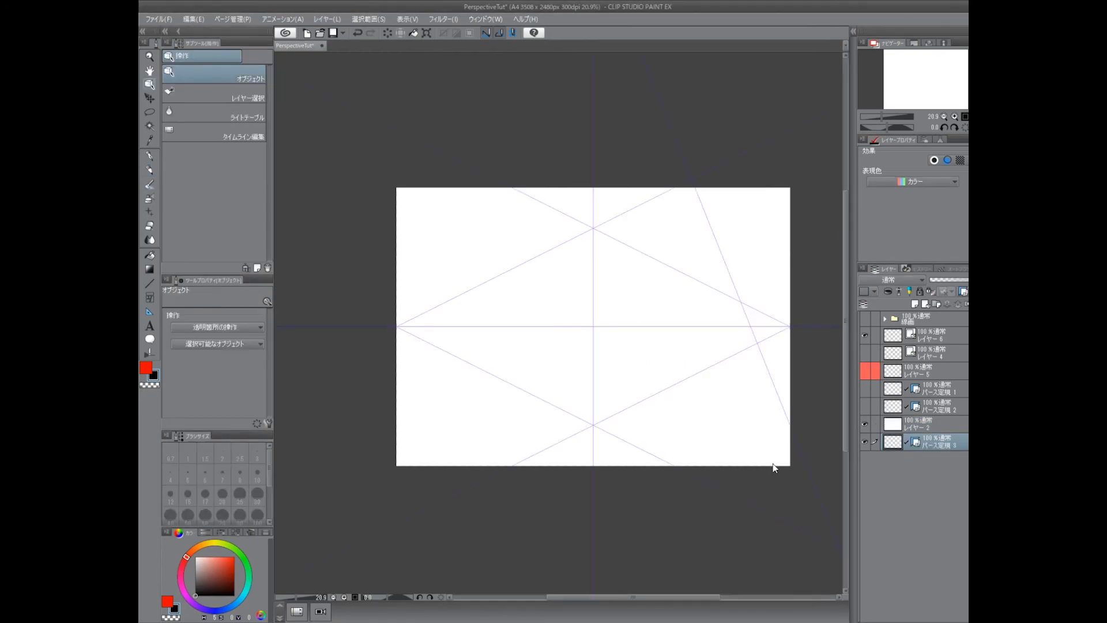
left_click(864, 441)
left_click(864, 441)
- Select the three-point ruler and re-angle the guide lines of its two horizontal vanishing points across the canvas
left_click(710, 286)
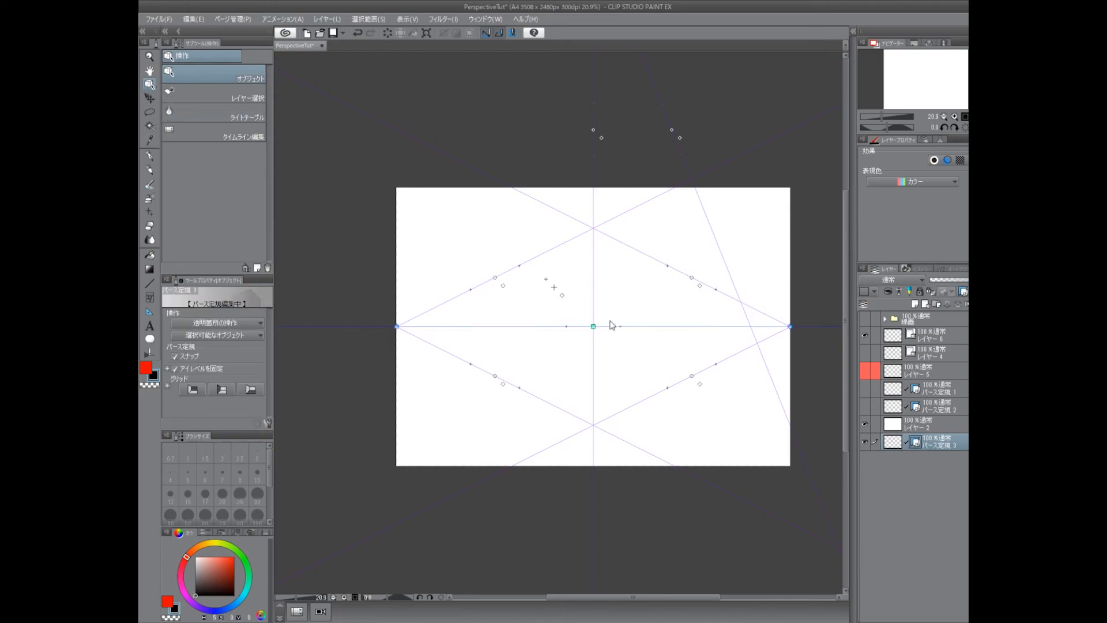
left_click_drag(693, 283, 650, 239)
left_click_drag(691, 375, 629, 367)
left_click_drag(497, 379, 523, 221)
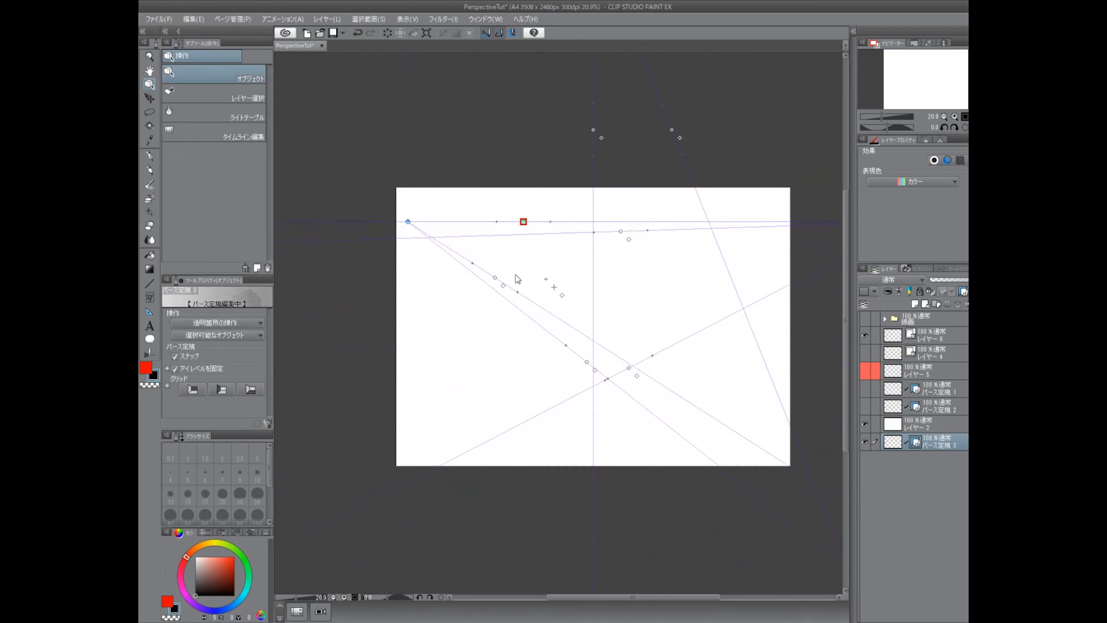
left_click_drag(496, 279, 592, 250)
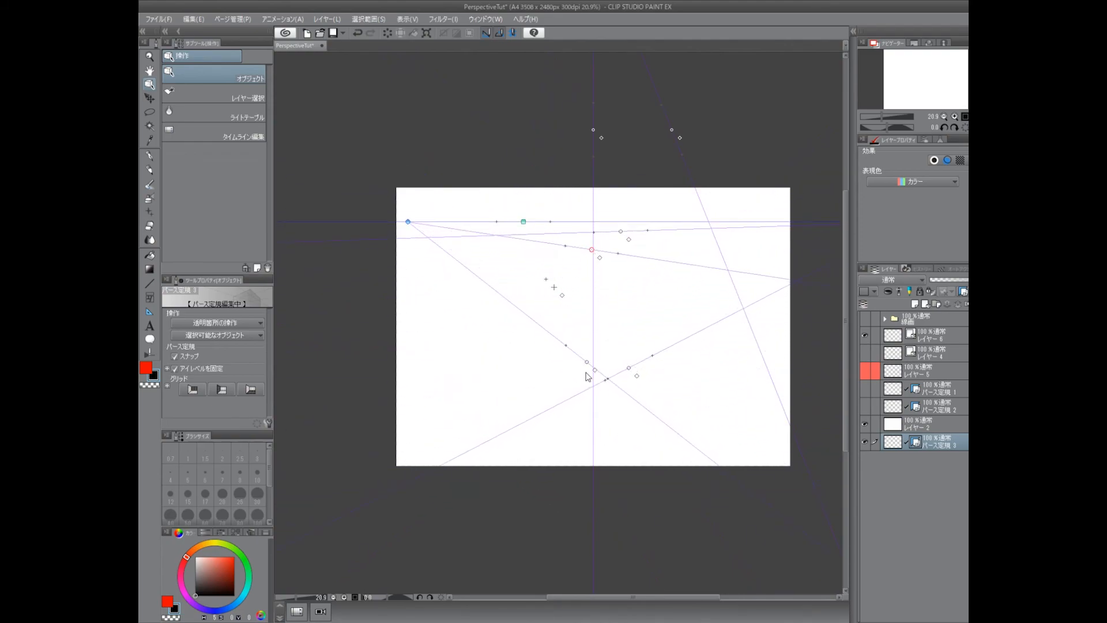
left_click_drag(587, 363, 548, 399)
left_click_drag(591, 250, 629, 268)
left_click_drag(628, 368, 649, 395)
left_click_drag(636, 284, 645, 309)
- Move the eye level below the canvas and angle the two near-vertical guides so they converge above it
left_click_drag(593, 130, 548, 183)
left_click_drag(551, 221, 545, 505)
left_click_drag(550, 180, 541, 332)
left_click_drag(672, 130, 679, 316)
left_click_drag(546, 306, 569, 291)
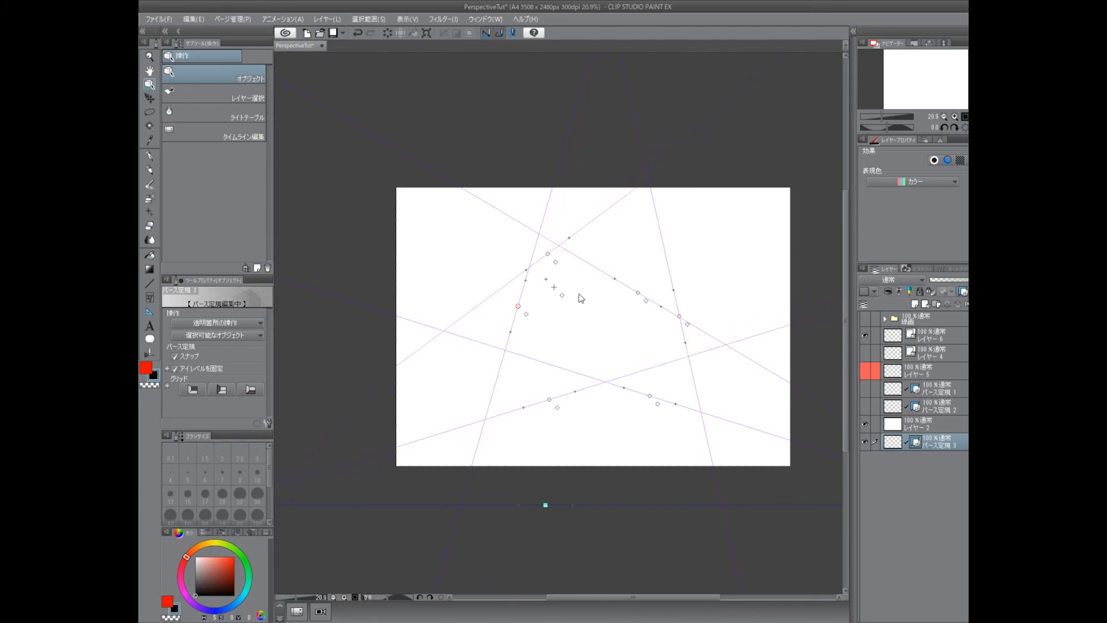
- Switch to the 薄い鉛筆 pencil on レイヤー 6, undo the trial strokes along the left guide, and set the brush size to 12
left_click(149, 170)
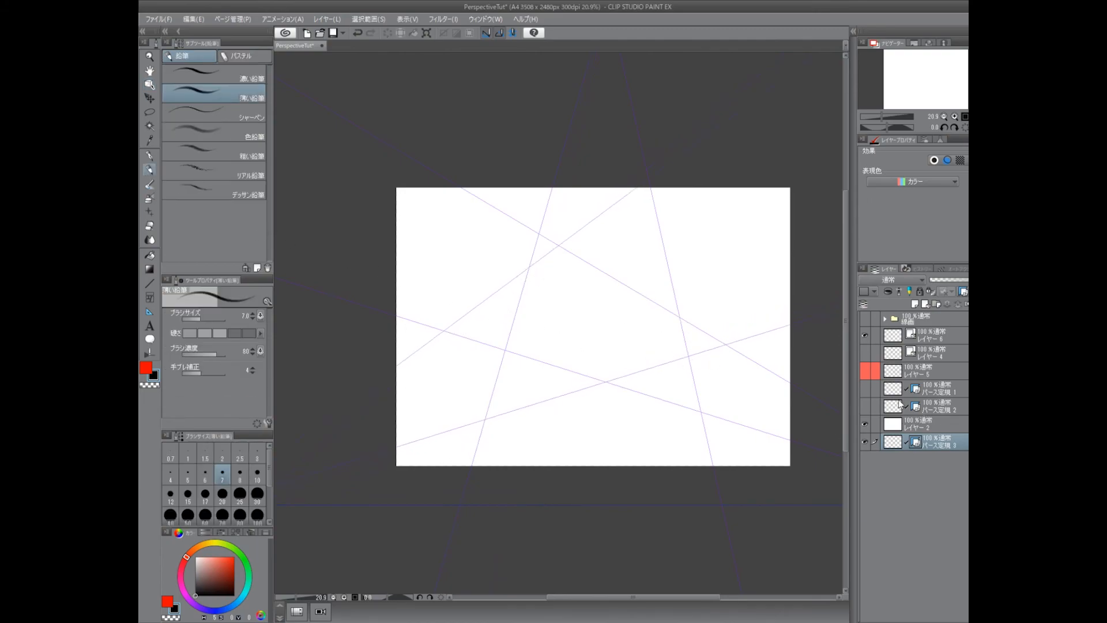
left_click(894, 339)
left_click_drag(521, 277, 494, 369)
key("ctrl+z")
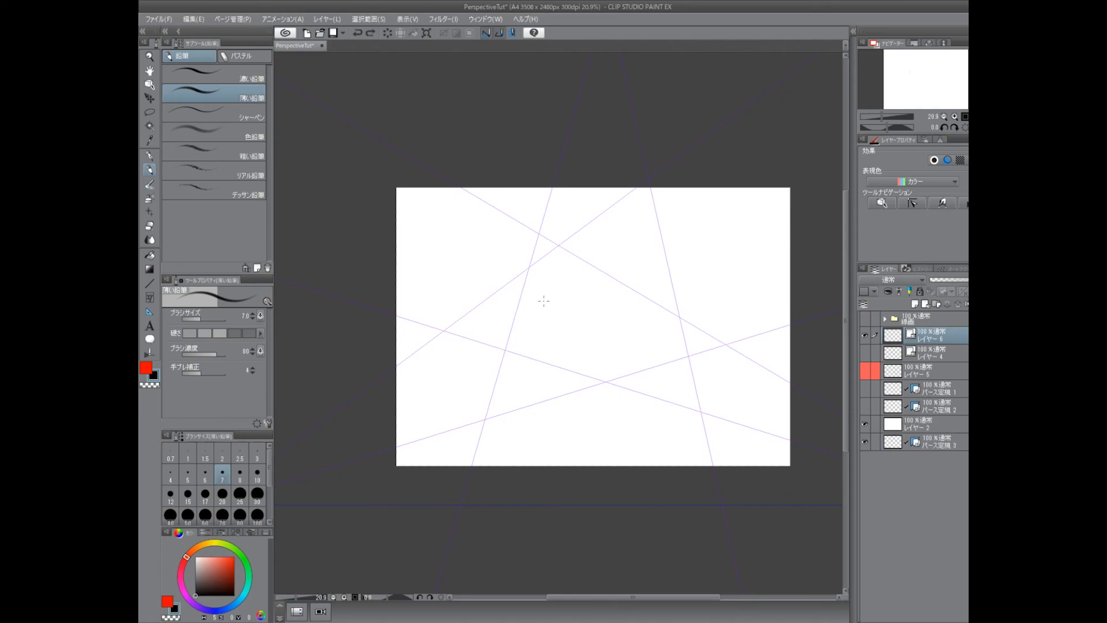
left_click_drag(530, 265, 505, 349)
key("ctrl+z")
left_click_drag(529, 267, 505, 355)
key("ctrl+z")
left_click(170, 493)
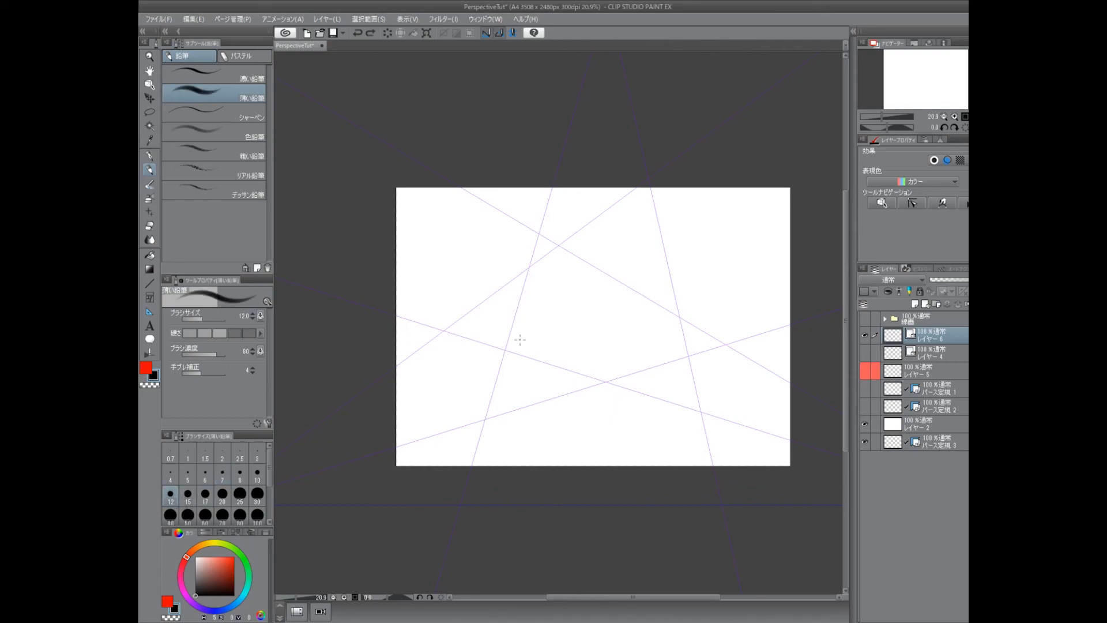
- Draw the two side faces of a three-point box around a shared central vertical edge, snapping the strokes to the ruler
mouse_move(505, 348)
left_mouse_down()
mouse_move(528, 269)
mouse_move(603, 213)
mouse_move(601, 297)
left_mouse_up()
left_click_drag(505, 348, 602, 298)
left_click_drag(603, 213, 696, 281)
mouse_move(602, 298)
left_mouse_down()
mouse_move(680, 350)
mouse_move(666, 256)
left_mouse_up()
- Close the box's bottom face with its two lower edges and erase the overshoot at the upper-right corner
left_click_drag(685, 342, 587, 376)
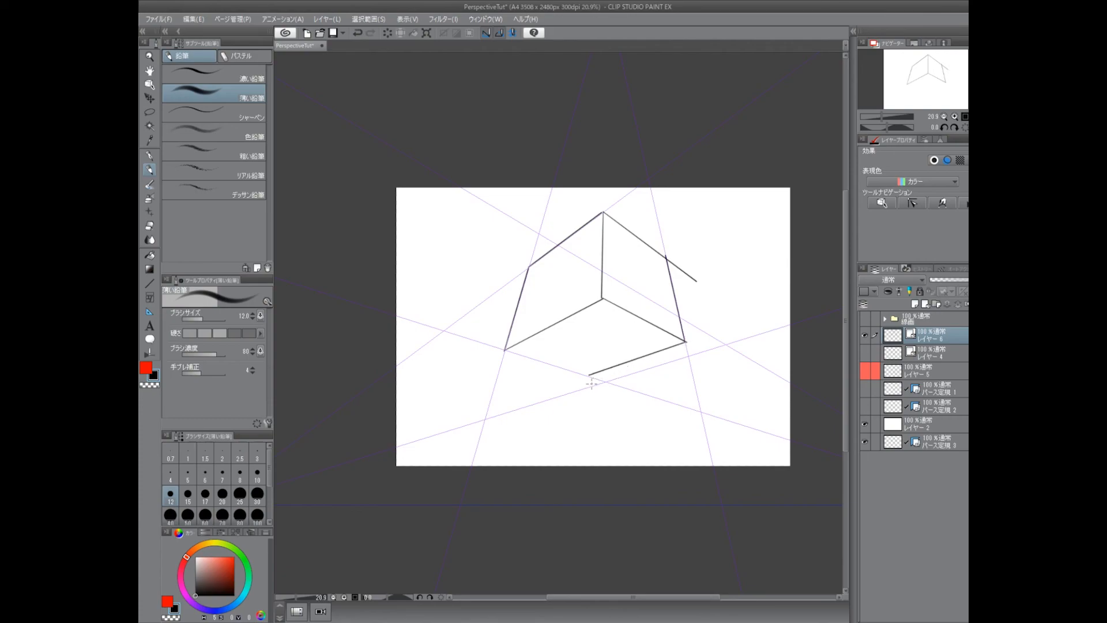
key("ctrl+z")
left_click_drag(684, 343, 609, 368)
mouse_move(505, 349)
left_mouse_down()
mouse_move(590, 390)
mouse_move(605, 379)
mouse_move(616, 366)
mouse_move(579, 380)
mouse_move(673, 207)
mouse_move(681, 266)
mouse_move(692, 235)
mouse_move(666, 257)
mouse_move(671, 317)
mouse_move(599, 379)
left_mouse_up()
key("e")
left_click(680, 268)
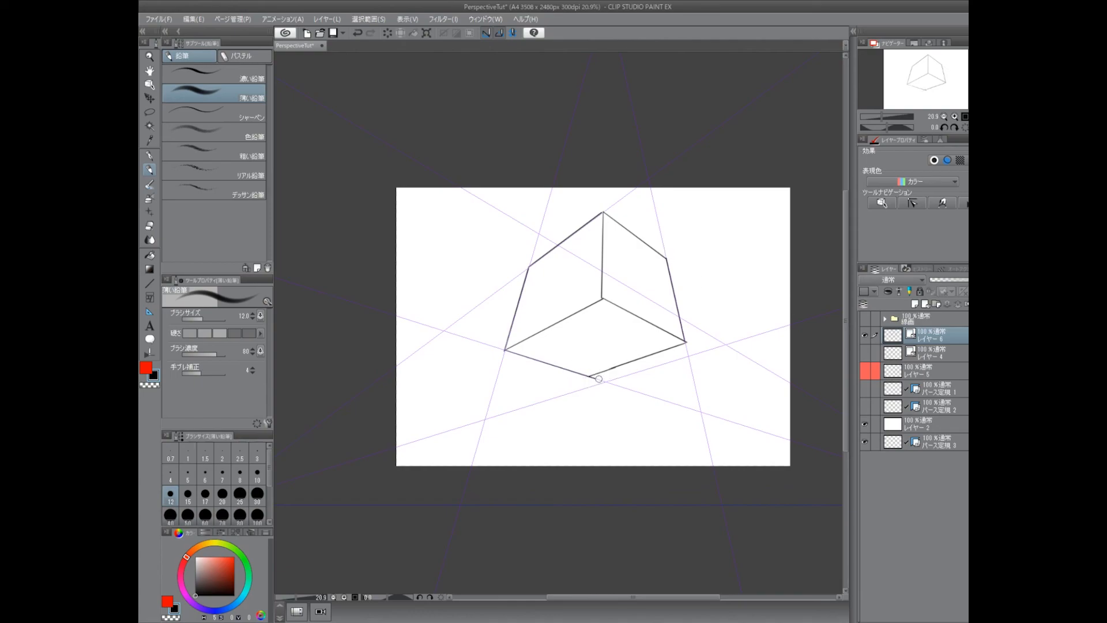
- Darken the bottom face's lower-right edge, undoing the attempts to retrace the box's right vertical edge
left_click(644, 338, "alt")
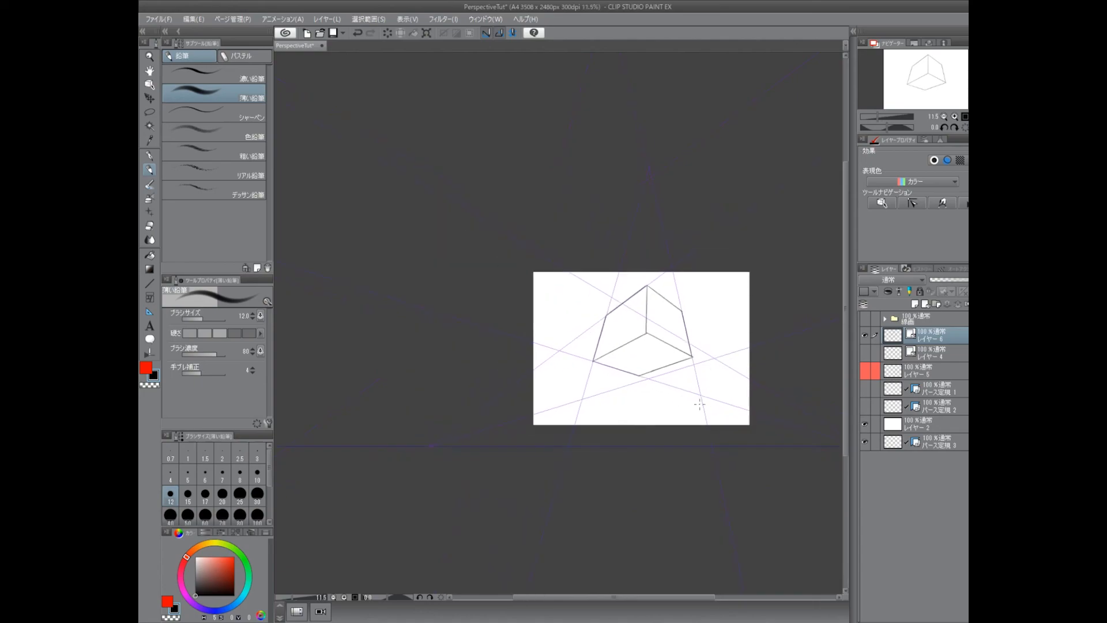
left_click(709, 396, "ctrl")
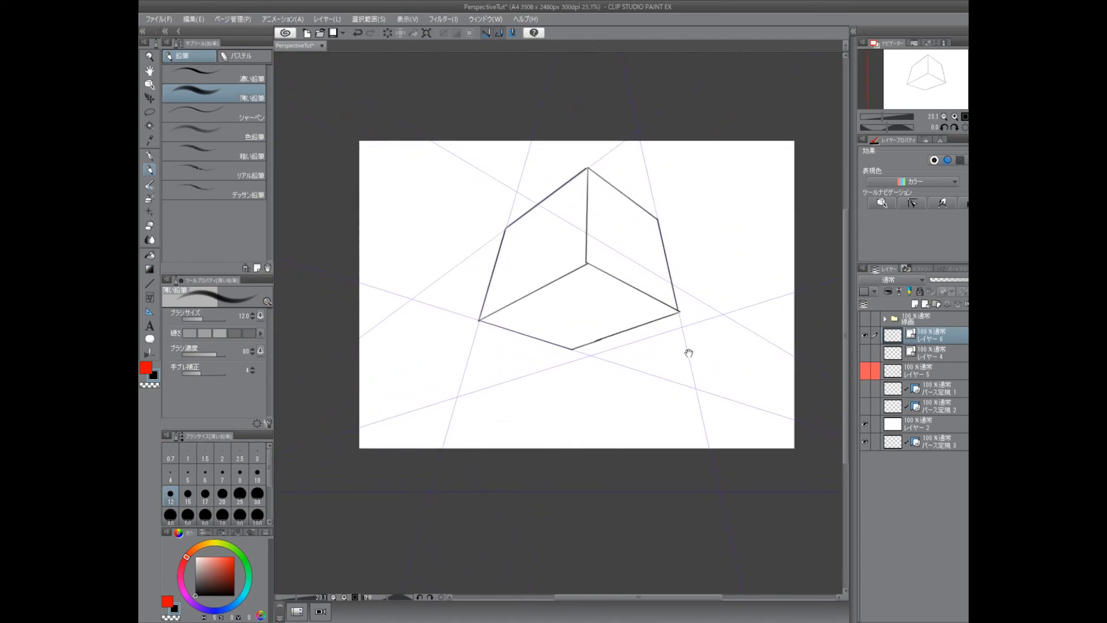
left_click(725, 377, "ctrl")
left_click_drag(728, 352, 697, 222)
key("ctrl+z")
left_click_drag(701, 363, 585, 403)
left_click_drag(727, 353, 705, 263)
key("ctrl+z")
left_click_drag(728, 352, 696, 215)
key("ctrl+z")
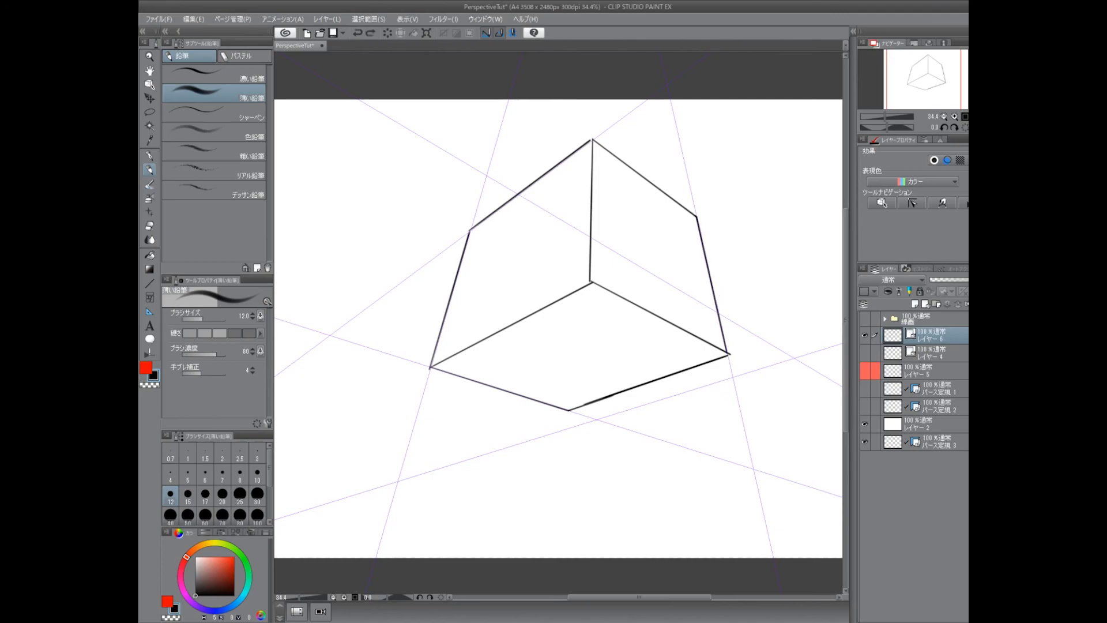
- Retrace the box's upper-left edge, left vertical edge and the edge from the central corner to the left corner, undoing the stray stroke
left_click_drag(613, 201, 714, 313)
left_click_drag(692, 252, 652, 282)
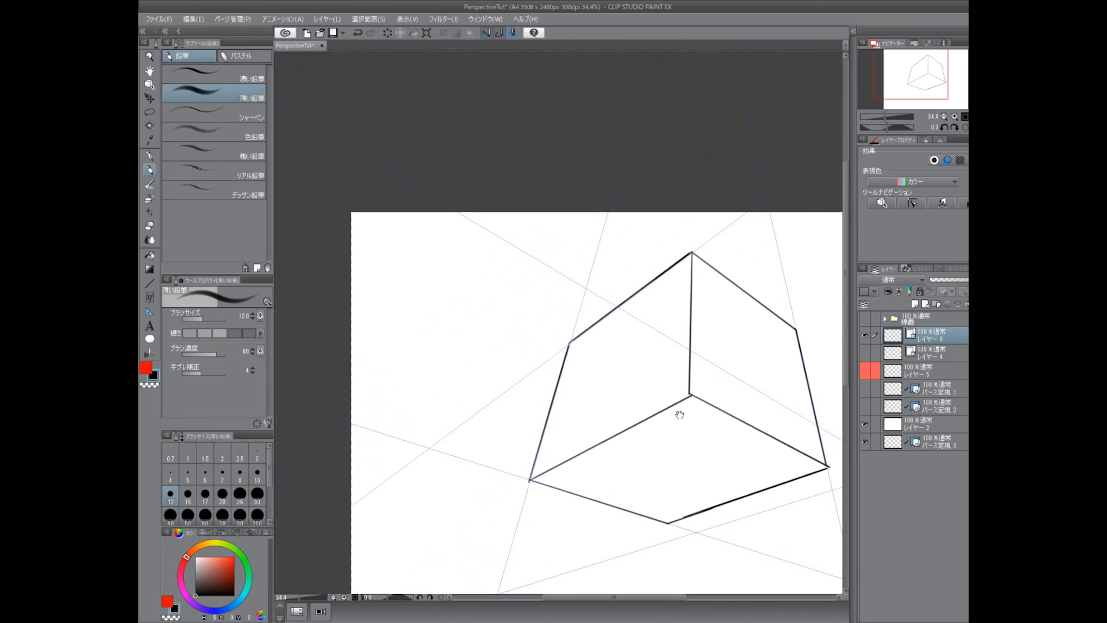
left_click_drag(681, 413, 629, 326)
left_click_drag(515, 258, 477, 394)
left_click_drag(602, 420, 614, 379)
key("ctrl+z")
key("ctrl+y")
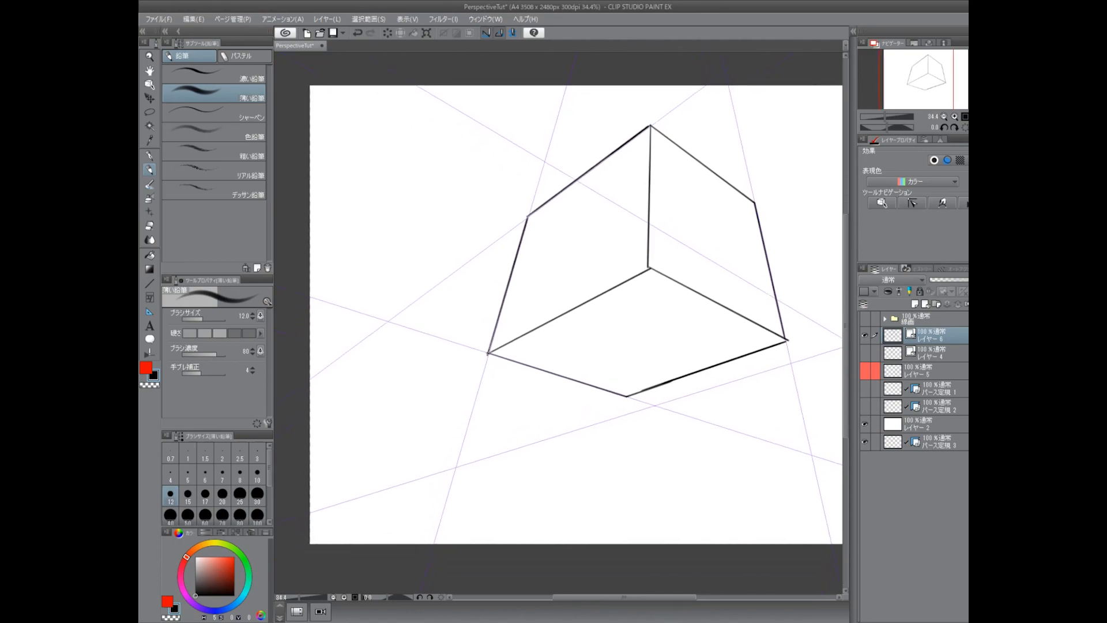
key("ctrl+z")
left_click_drag(648, 267, 502, 344)
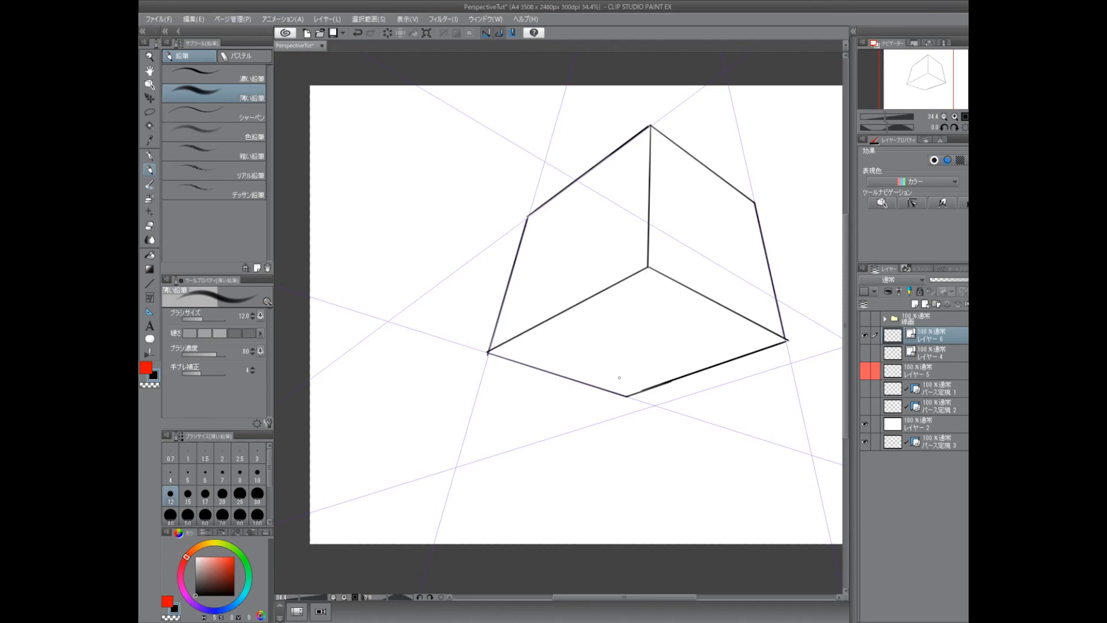
scroll(612, 371, "down", 2)
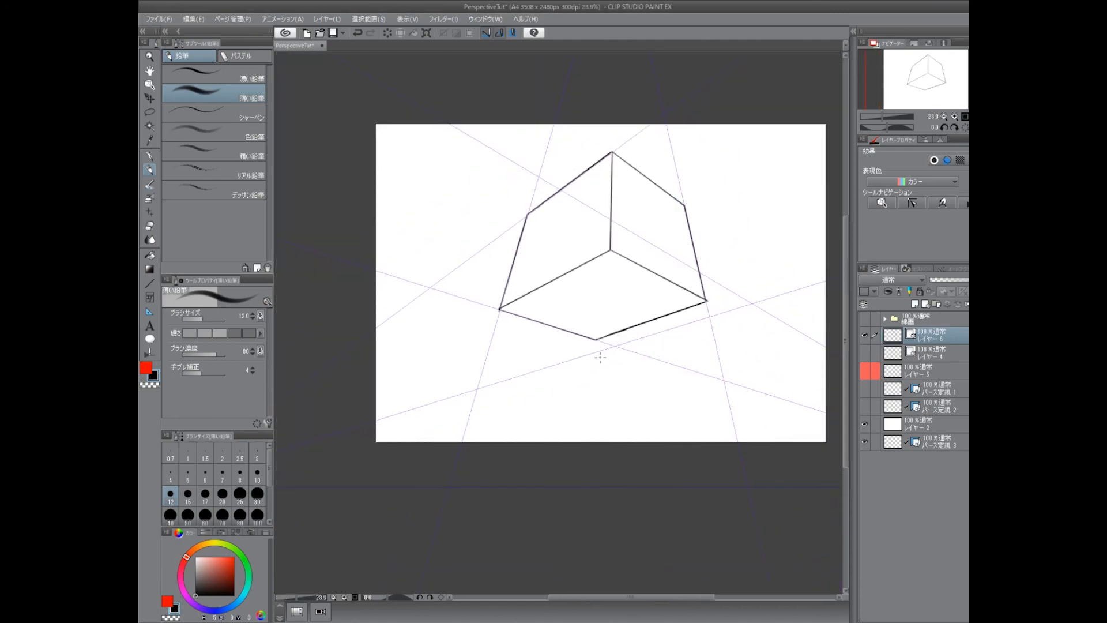
scroll(700, 312, "up", 3)
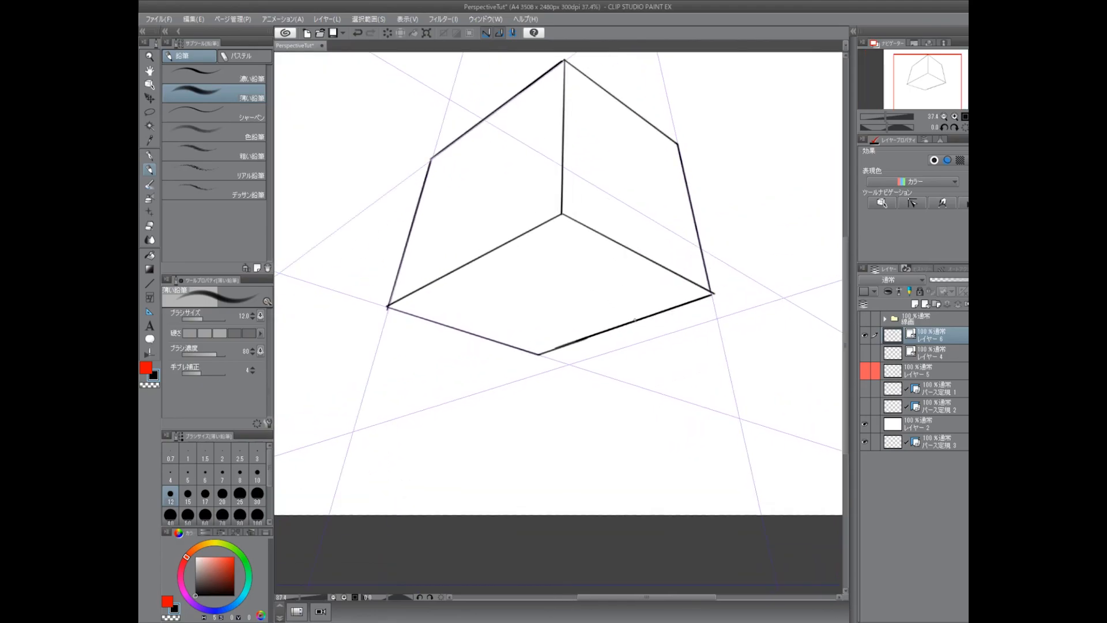
scroll(701, 325, "down", 2)
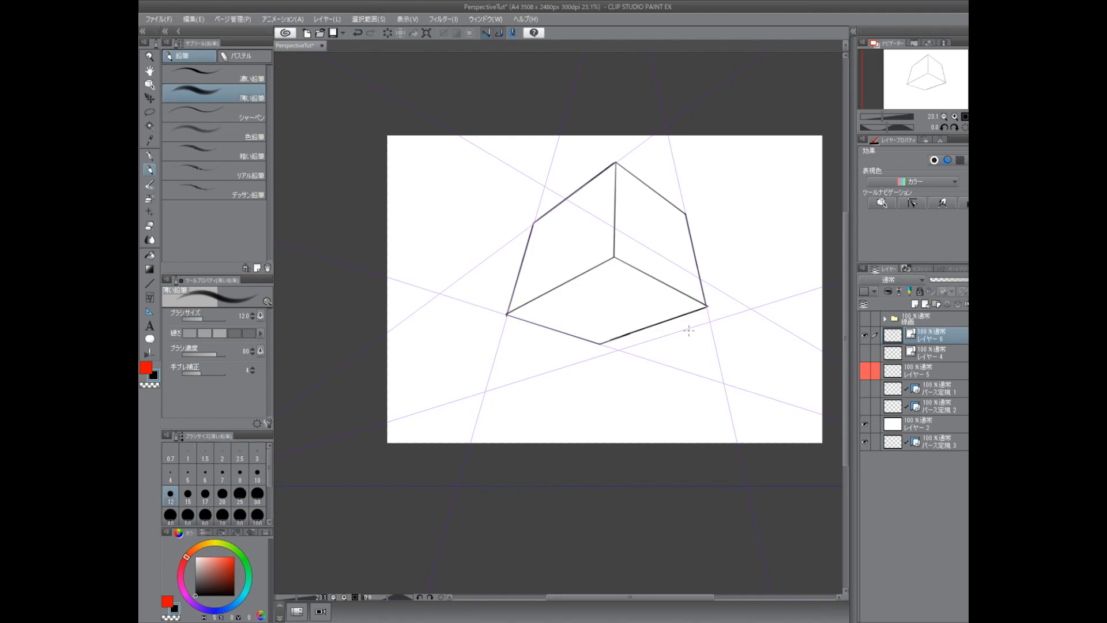
- Hide レイヤー 6 and show and select レイヤー 4 to examine the one-point perspective boxes
left_click(864, 335)
left_click(865, 353)
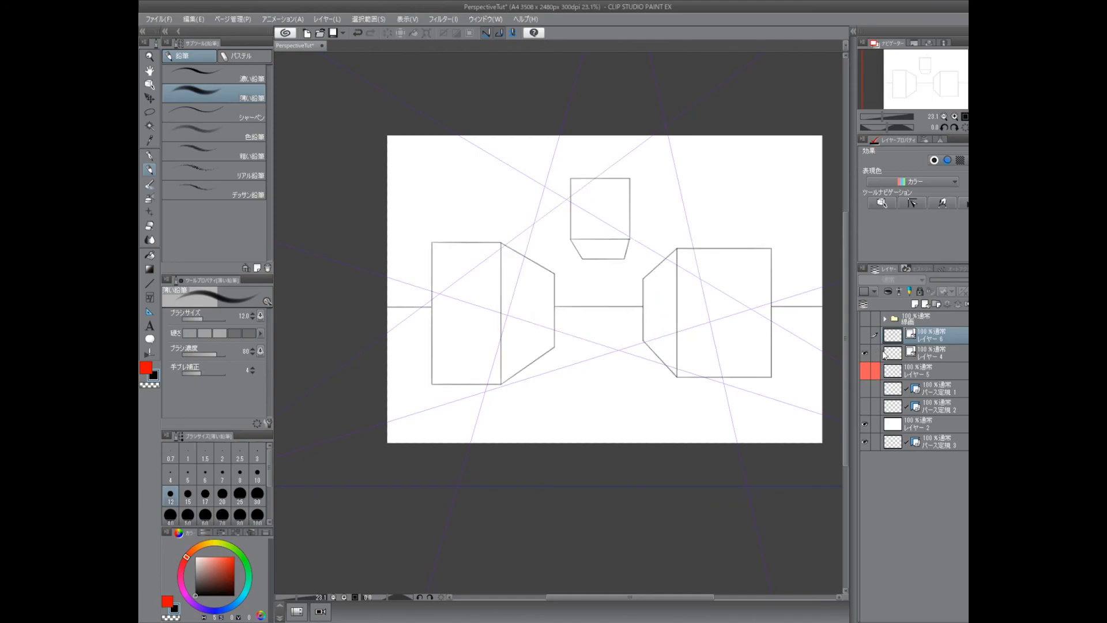
left_click(887, 354)
scroll(685, 363, "up", 2)
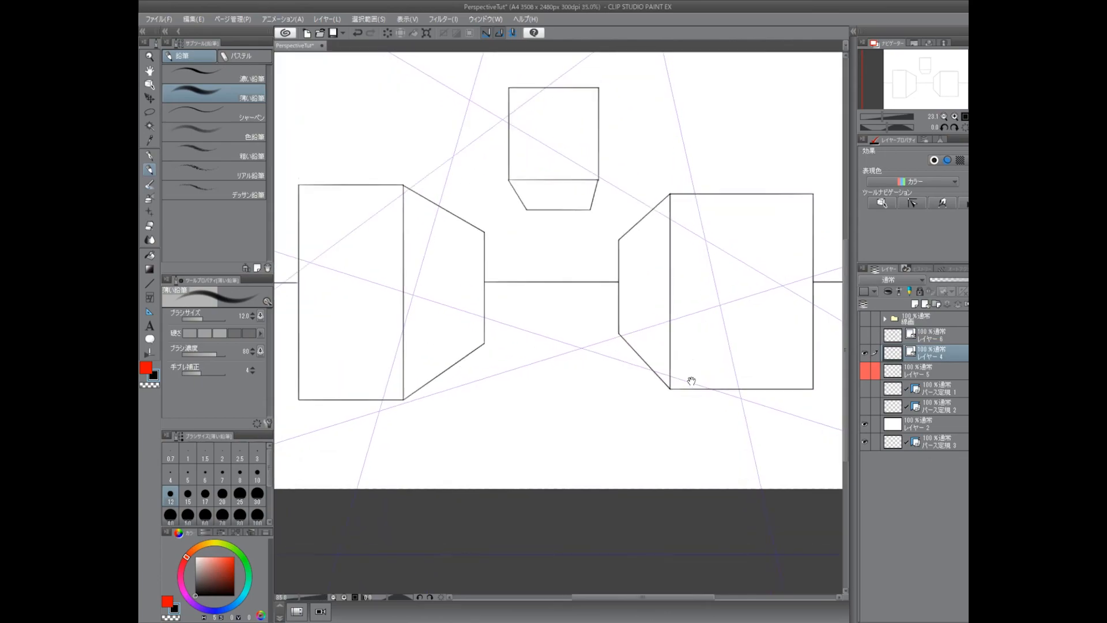
scroll(687, 383, "down", 3)
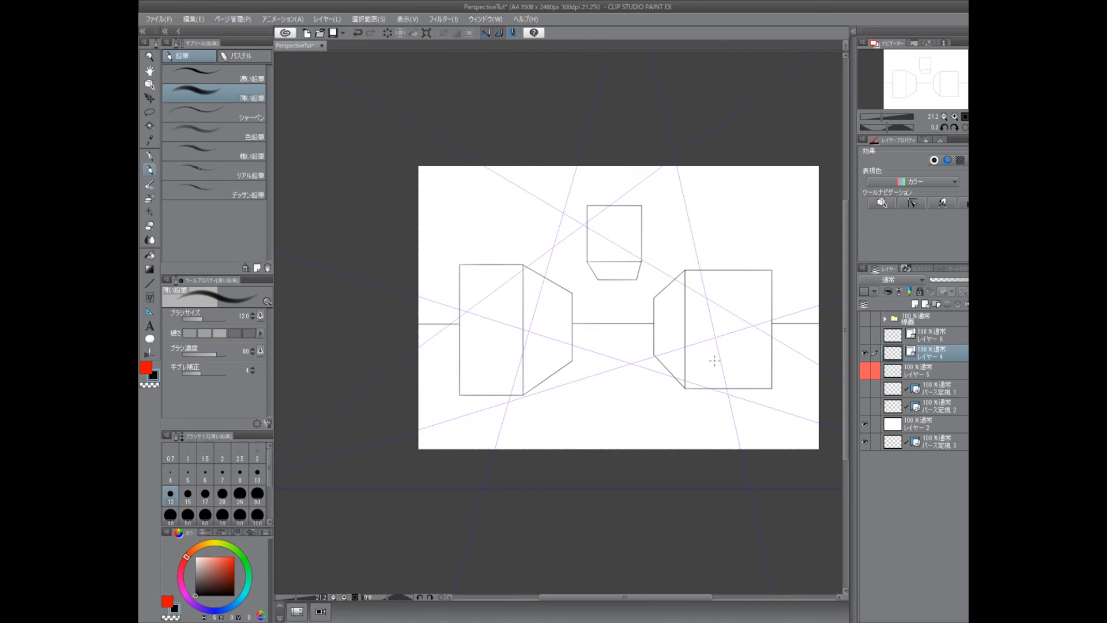
- Overlay the three-point box from レイヤー 6 on the one-point boxes for comparison, and hide both layers
left_click(864, 352)
left_click(862, 349)
left_click(864, 334)
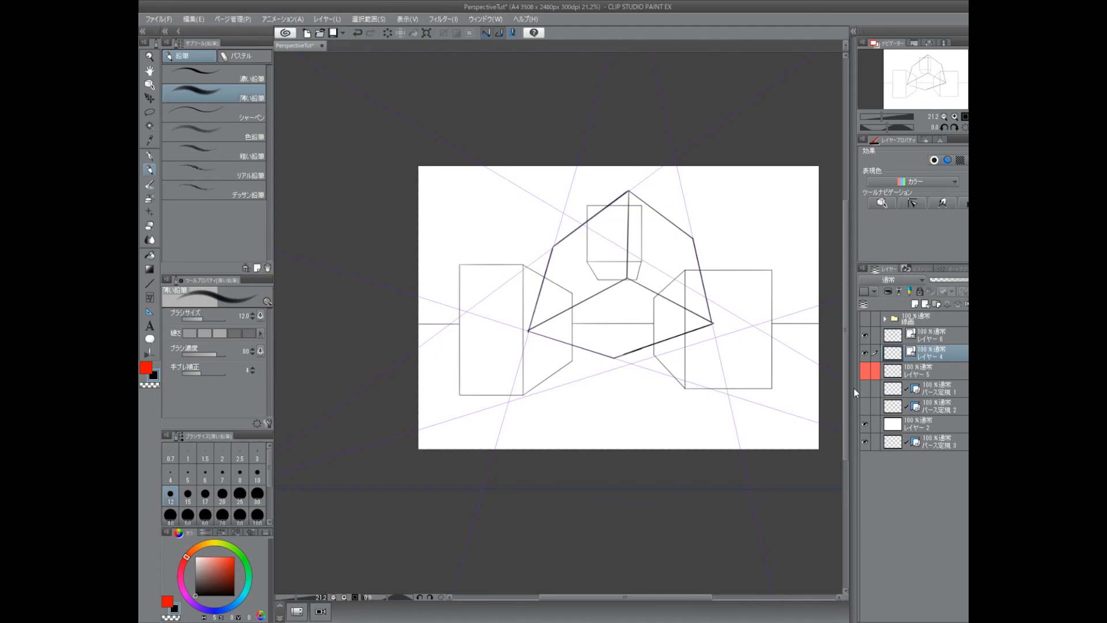
left_click_drag(709, 385, 667, 397)
left_click(864, 336)
left_click(864, 352)
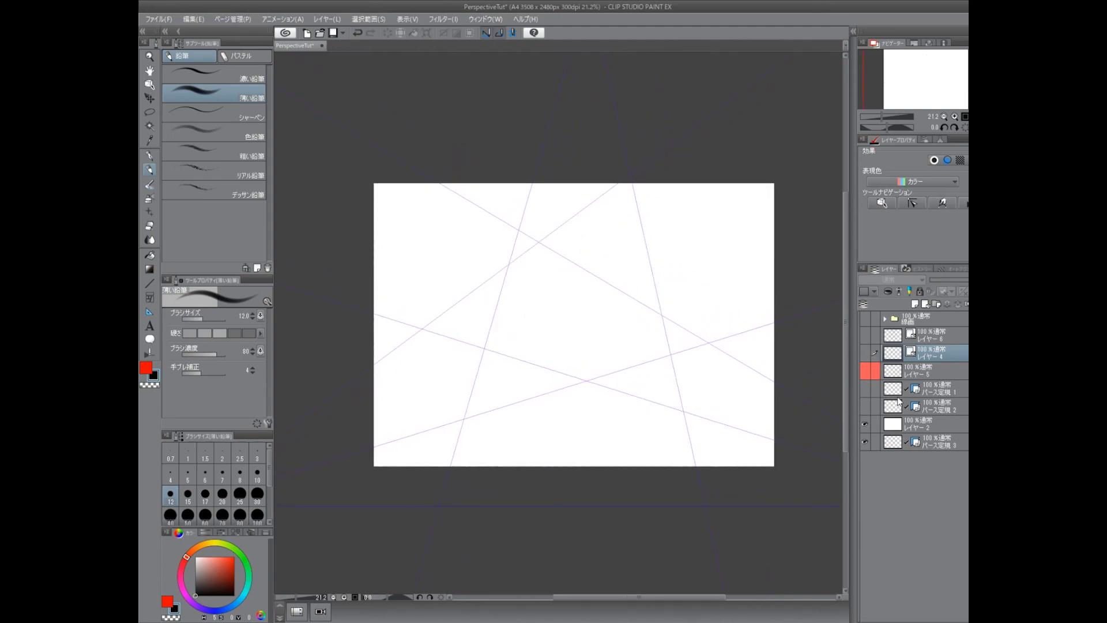